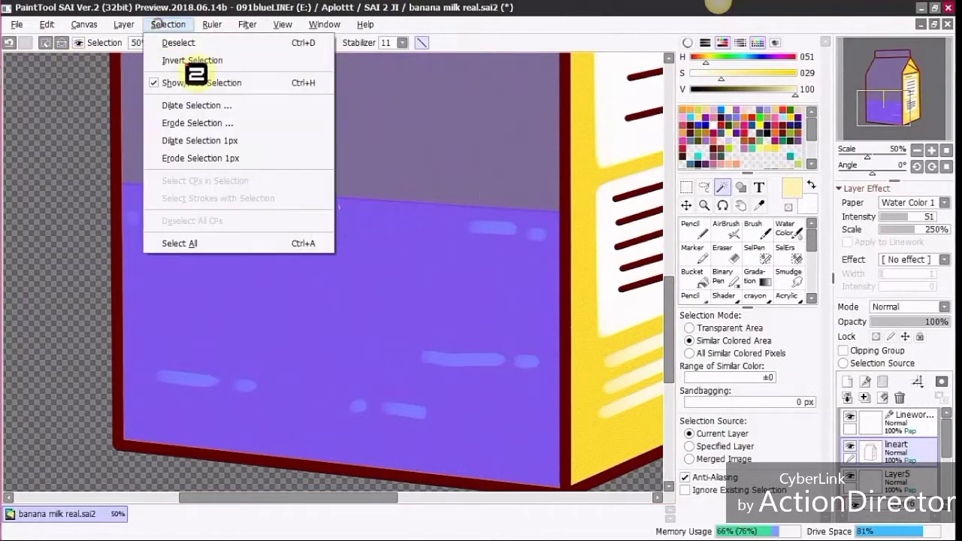
Dilate the selection by a width of 2 and draw a straight brush line along the pink band's upper edge on Layer6.
{"action": "left_click", "coordinate": [201, 105]}
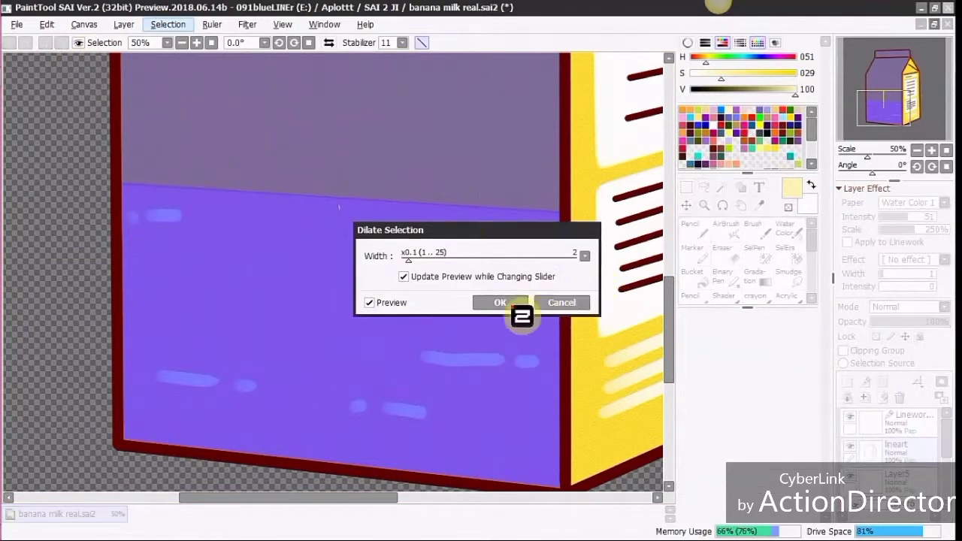
{"action": "left_click", "coordinate": [515, 307]}
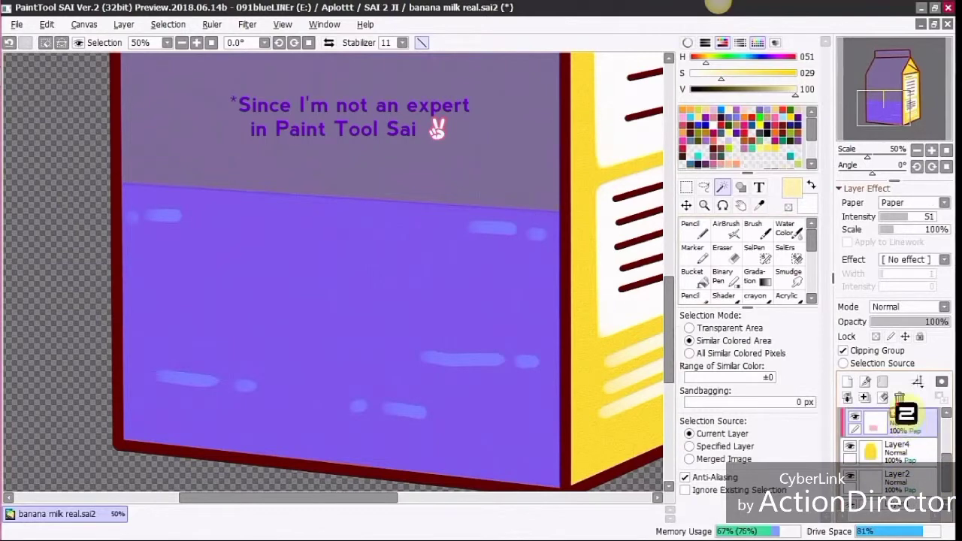
{"action": "left_click", "coordinate": [763, 238]}
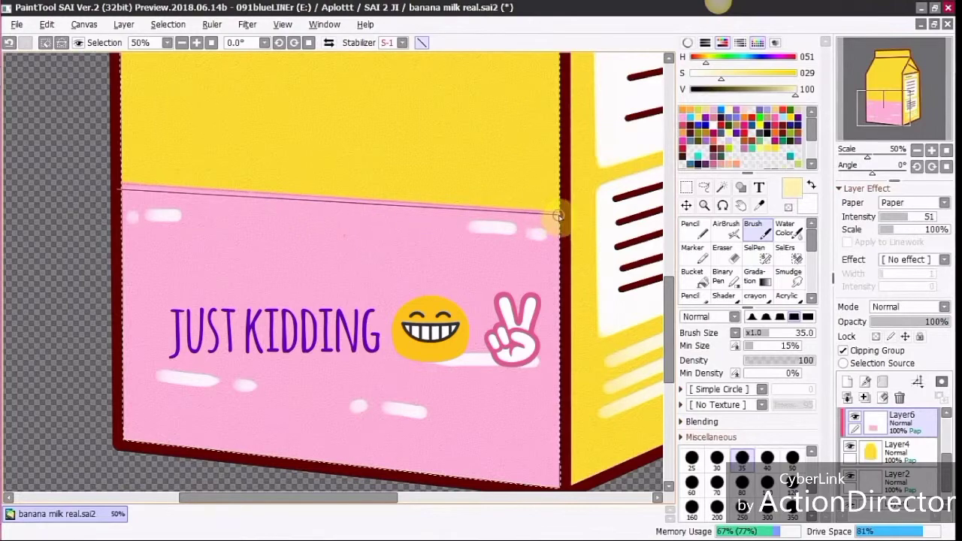
{"action": "left_click", "coordinate": [558, 216], "text": "shift"}
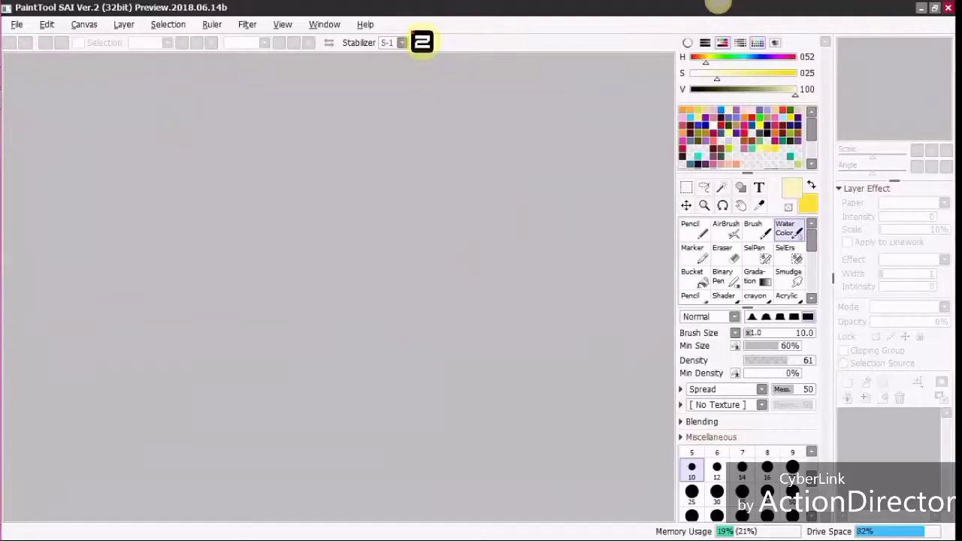
Open the settings for a new canvas and examine the preset list, the preset configuration and the preset registration form.
{"action": "left_click", "coordinate": [17, 24]}
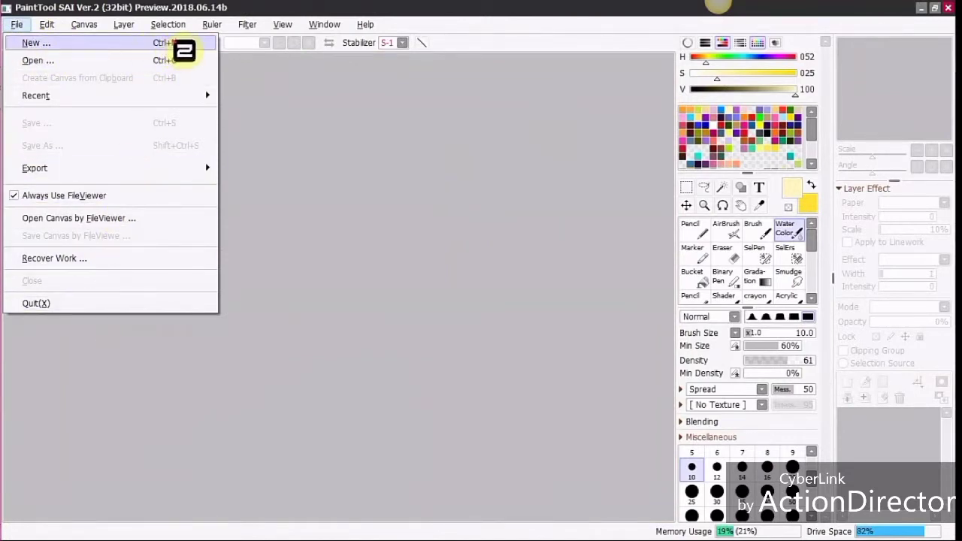
{"action": "left_click", "coordinate": [182, 45]}
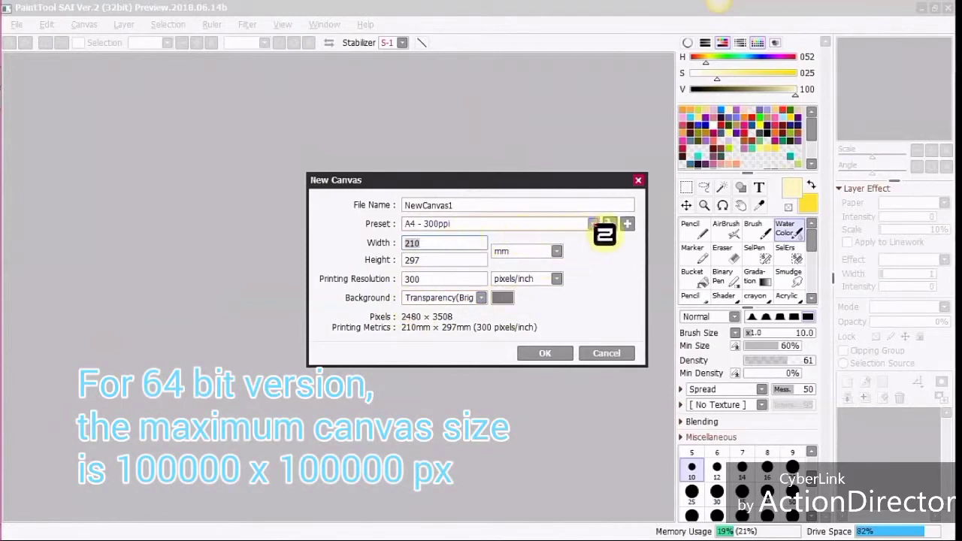
{"action": "left_click", "coordinate": [594, 224]}
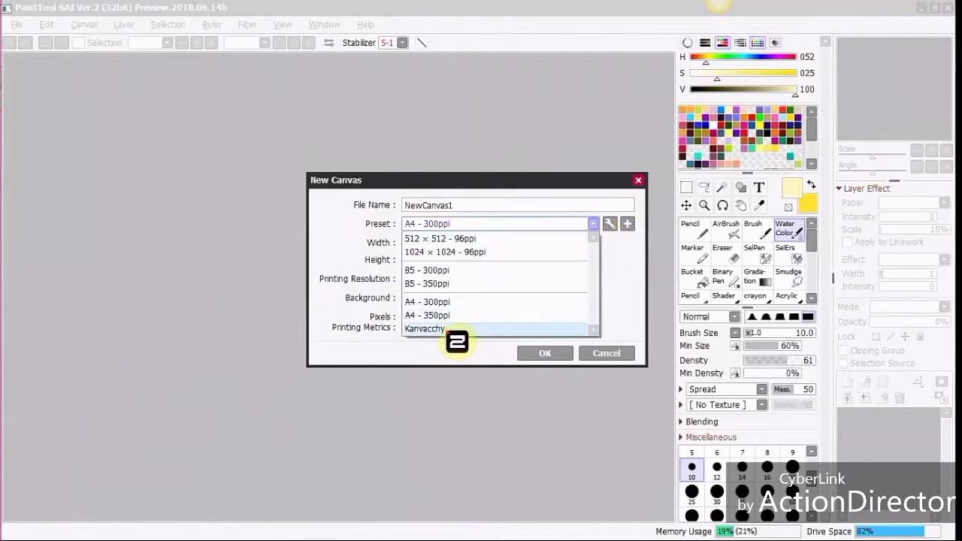
{"action": "left_click", "coordinate": [610, 223]}
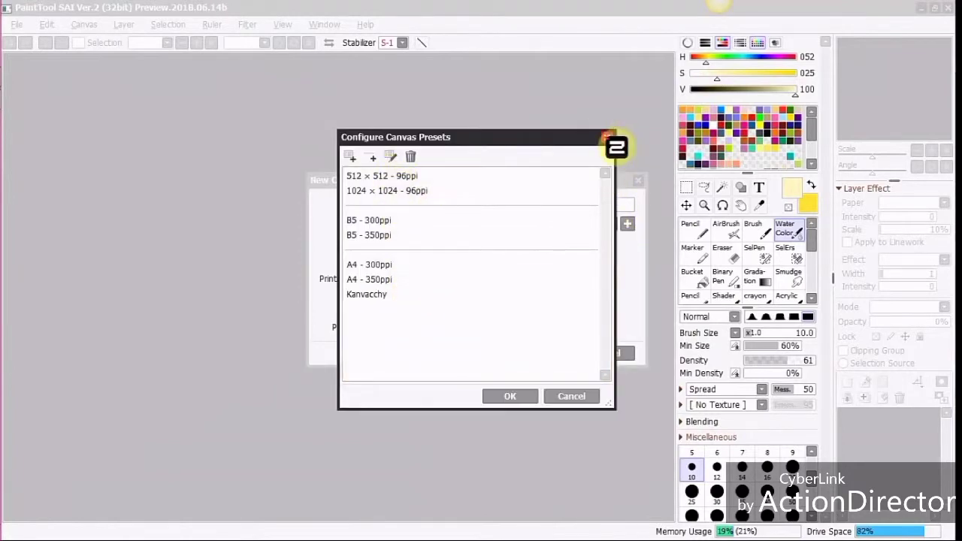
{"action": "left_click", "coordinate": [607, 136]}
{"action": "left_click", "coordinate": [628, 224]}
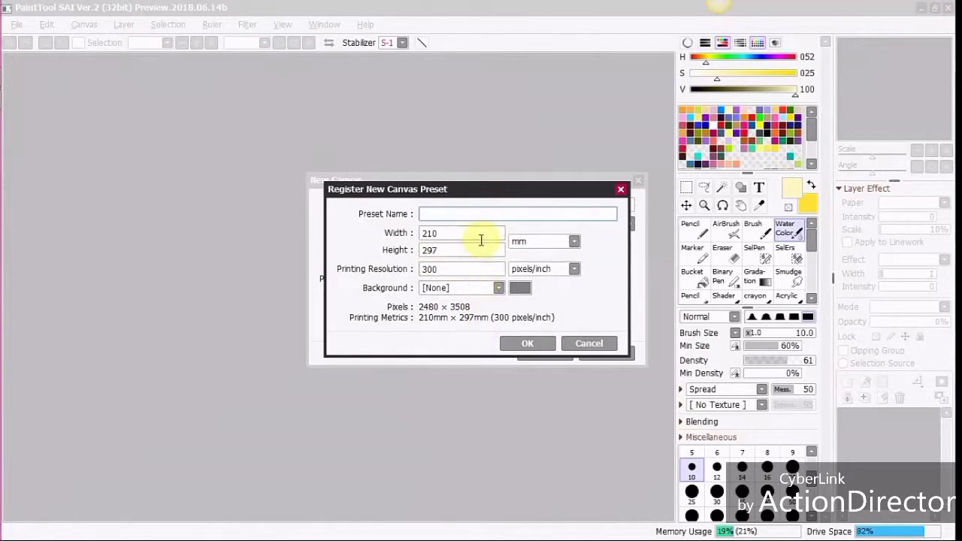
{"action": "left_click", "coordinate": [626, 192]}
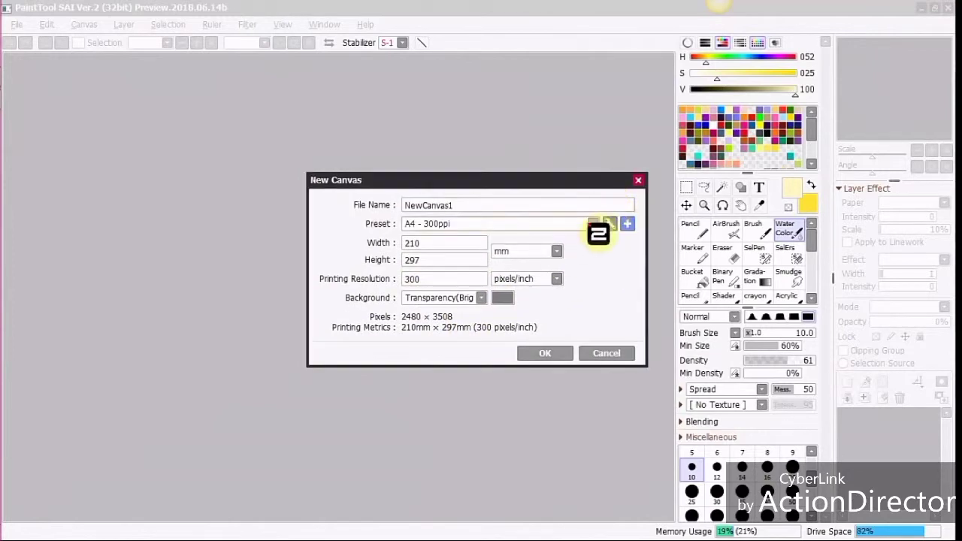
Create a 3600 x 3600 pixel canvas at 350 pixels/inch from the Kanvacchy preset, with the Transparency (Dark Checker) background.
{"action": "left_click", "coordinate": [594, 225]}
{"action": "left_click", "coordinate": [457, 333]}
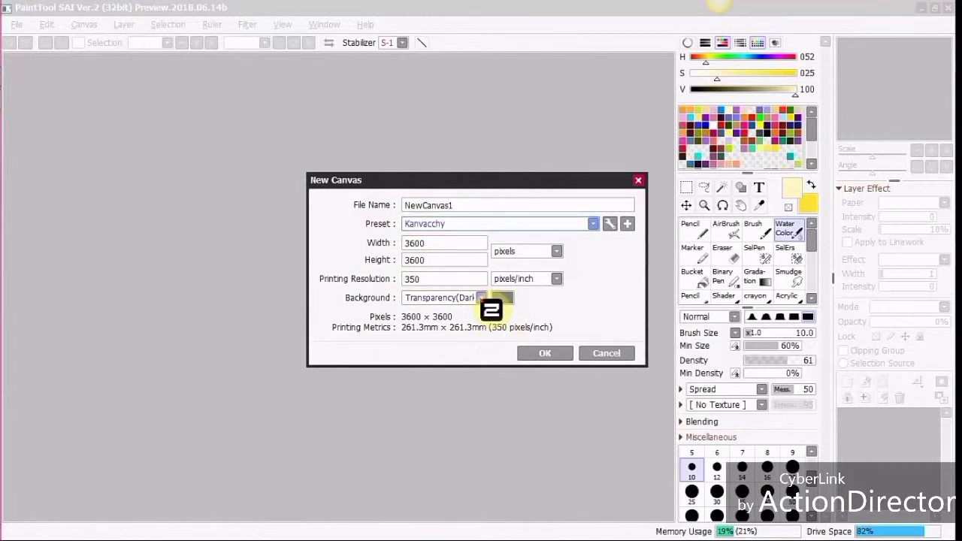
{"action": "left_click", "coordinate": [482, 299]}
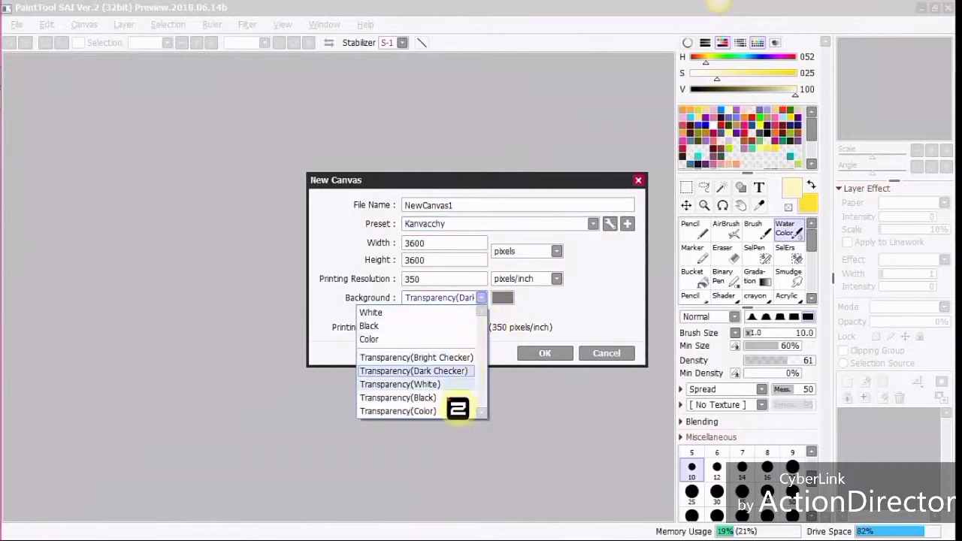
{"action": "left_click", "coordinate": [483, 296]}
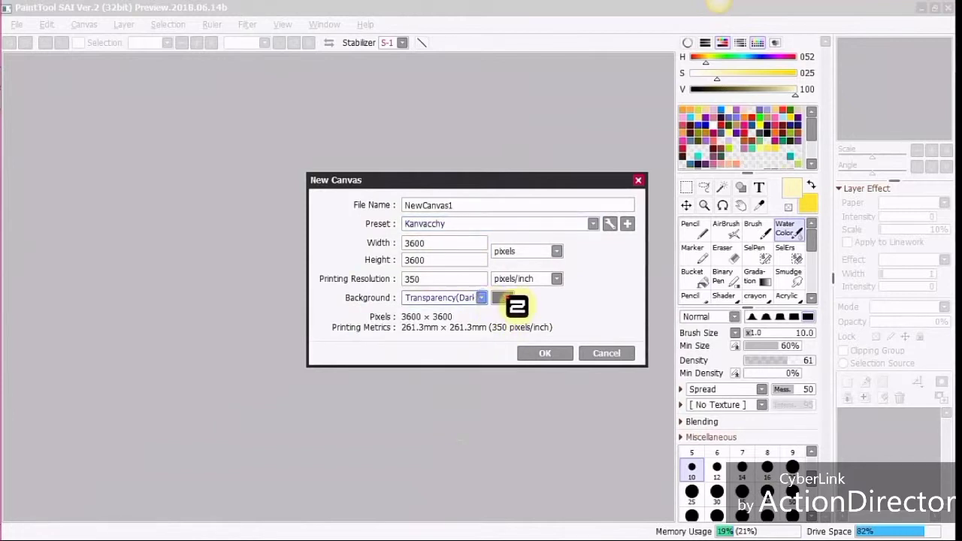
{"action": "left_click", "coordinate": [502, 298]}
{"action": "left_click", "coordinate": [563, 364]}
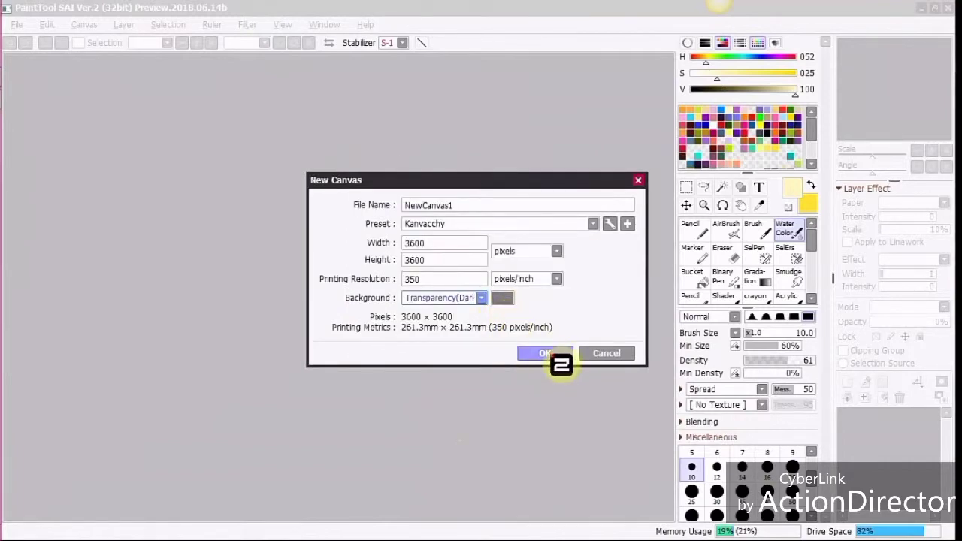
{"action": "left_click", "coordinate": [546, 354]}
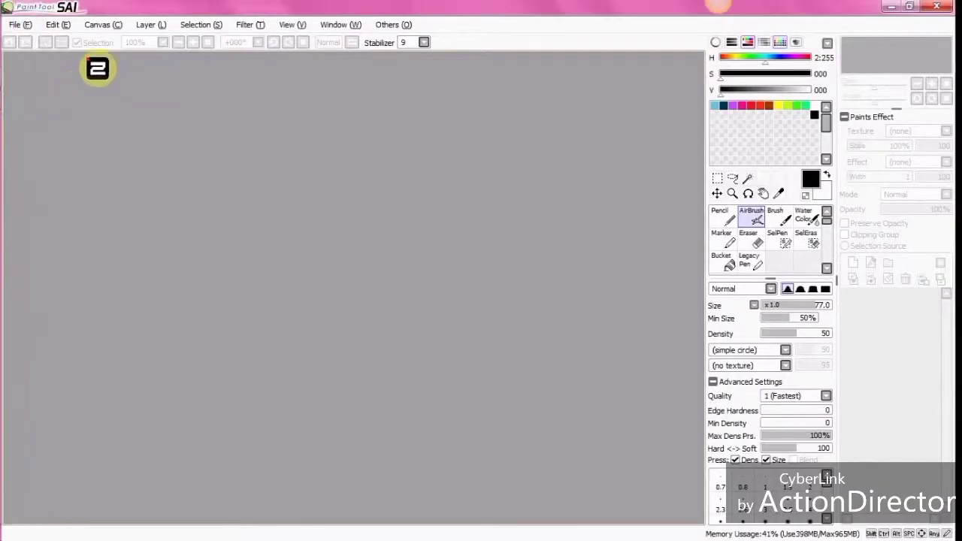
In the original PaintTool SAI, create a canvas named SAI1 with the US Letter - 350ppi preset.
{"action": "left_click", "coordinate": [23, 25]}
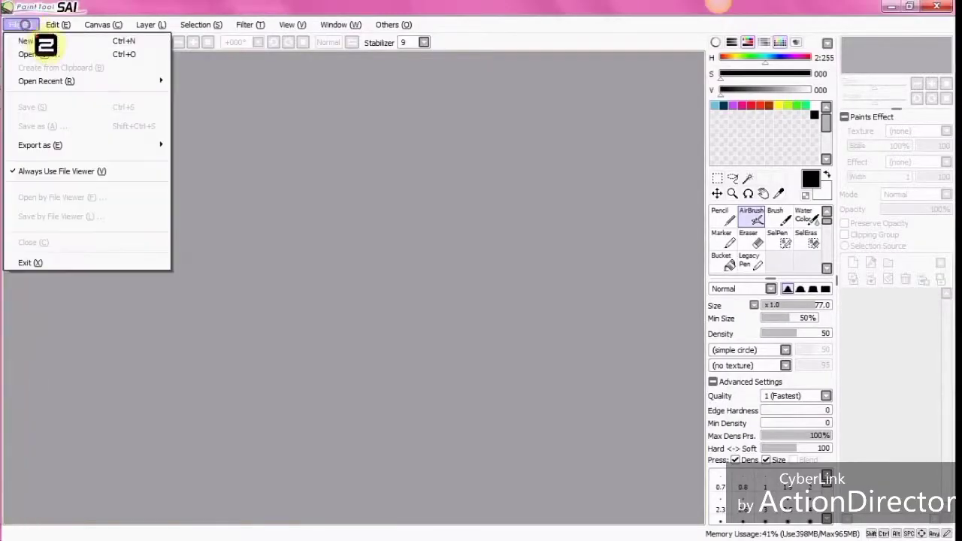
{"action": "left_click", "coordinate": [30, 42]}
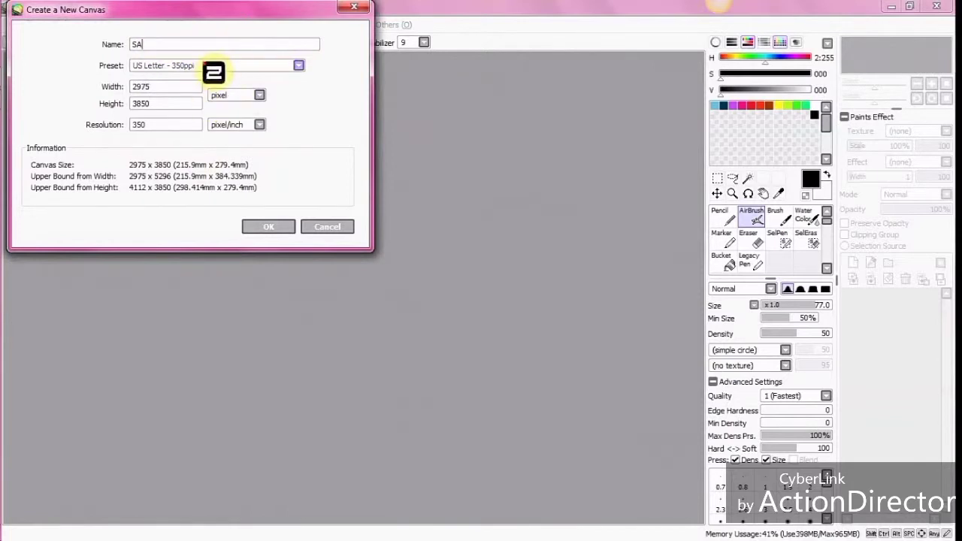
{"action": "left_click", "coordinate": [298, 66]}
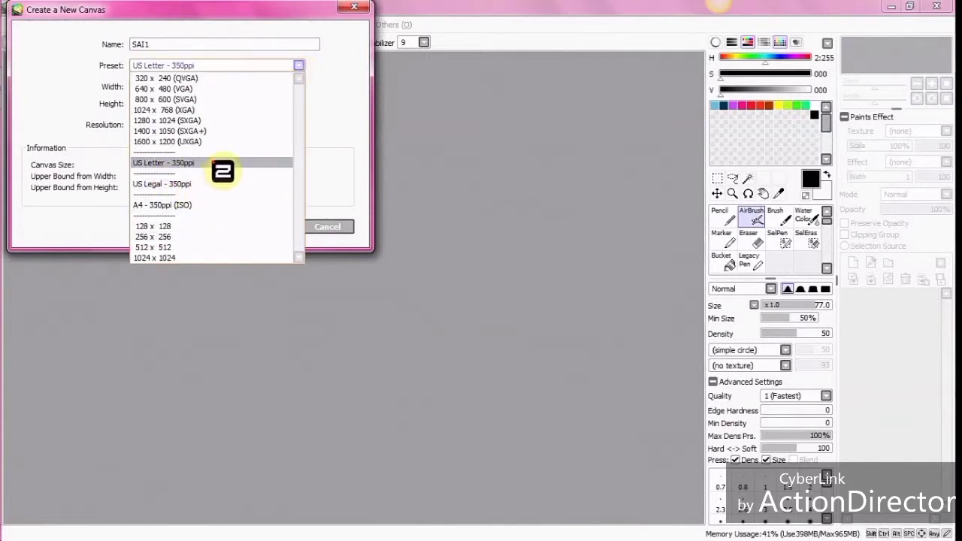
{"action": "left_click", "coordinate": [300, 69]}
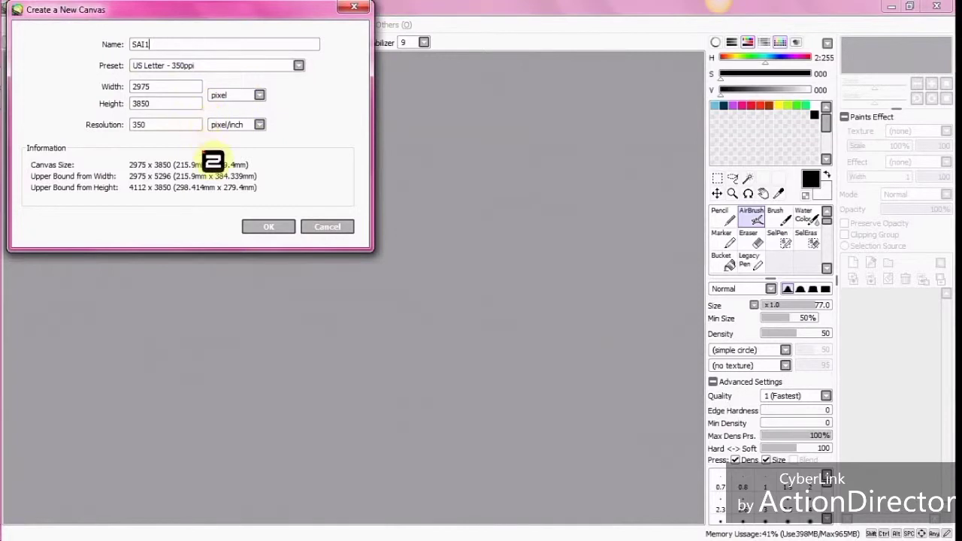
{"action": "left_click", "coordinate": [278, 229]}
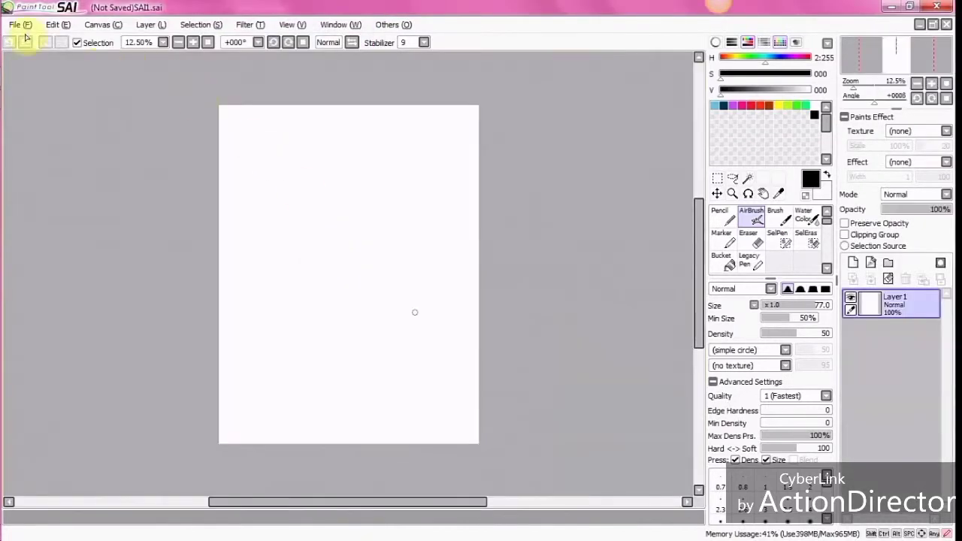
Examine the file formats available for exporting the SAI1 canvas.
{"action": "left_click", "coordinate": [23, 25]}
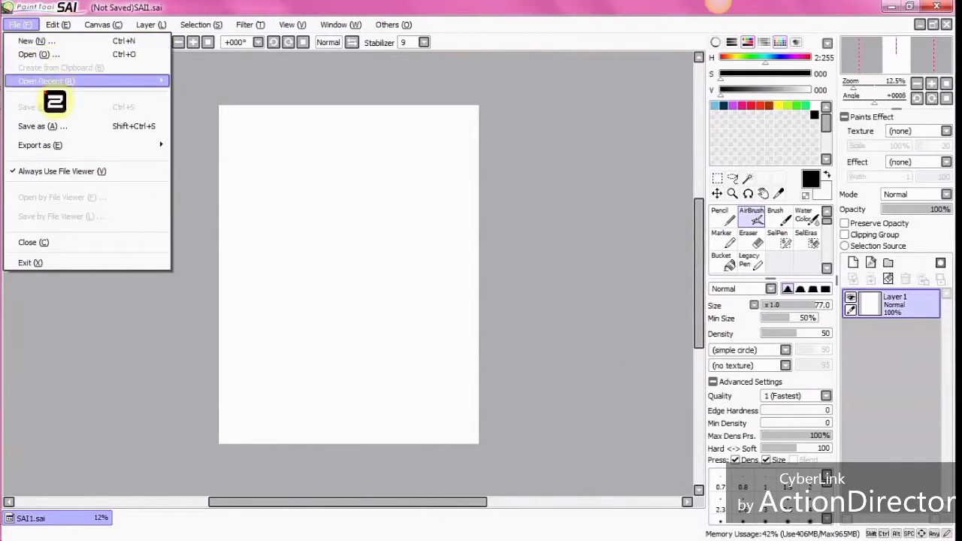
{"action": "mouse_move", "coordinate": [158, 147]}
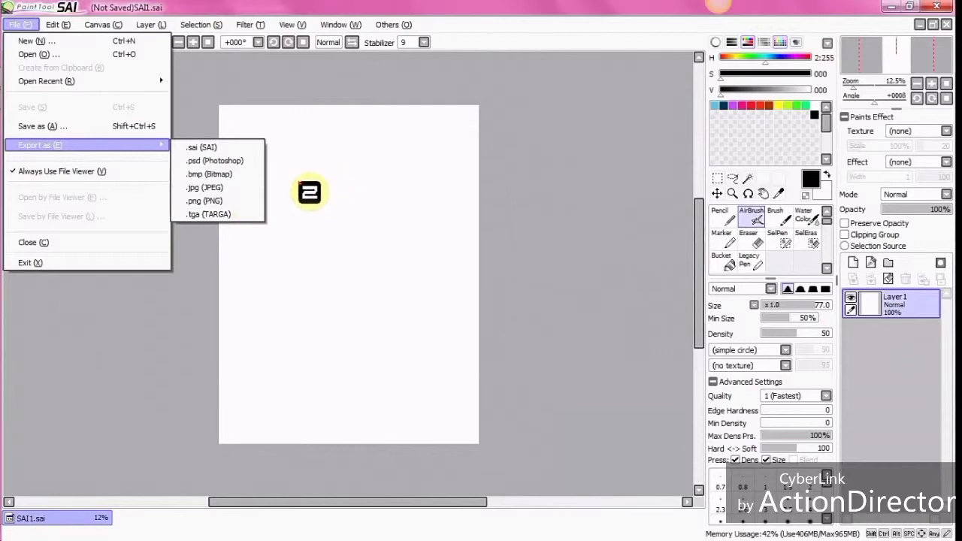
{"action": "left_click", "coordinate": [276, 95]}
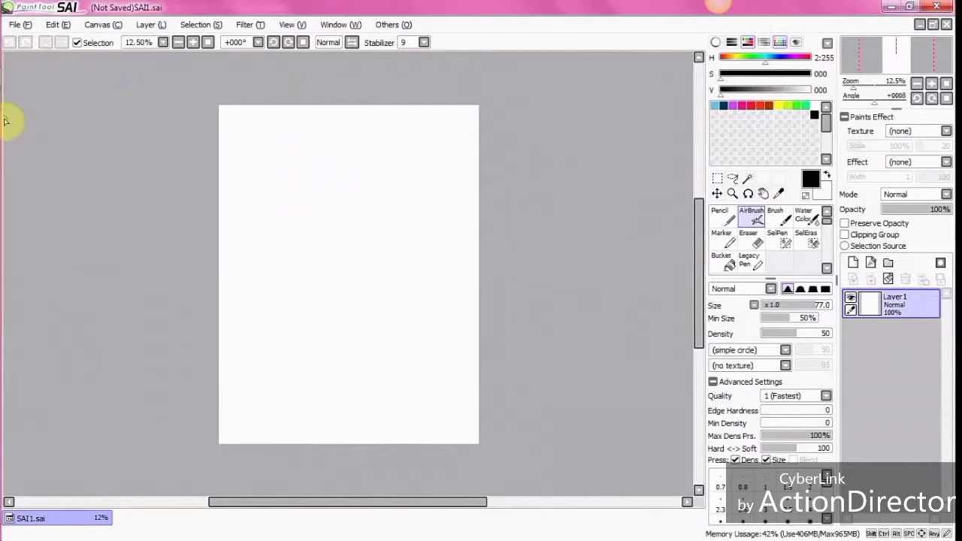
Switch to PaintTool SAI Ver.2 and examine the file formats available for exporting NewCanvas1.
{"action": "left_click", "coordinate": [34, 125]}
{"action": "left_click", "coordinate": [16, 25]}
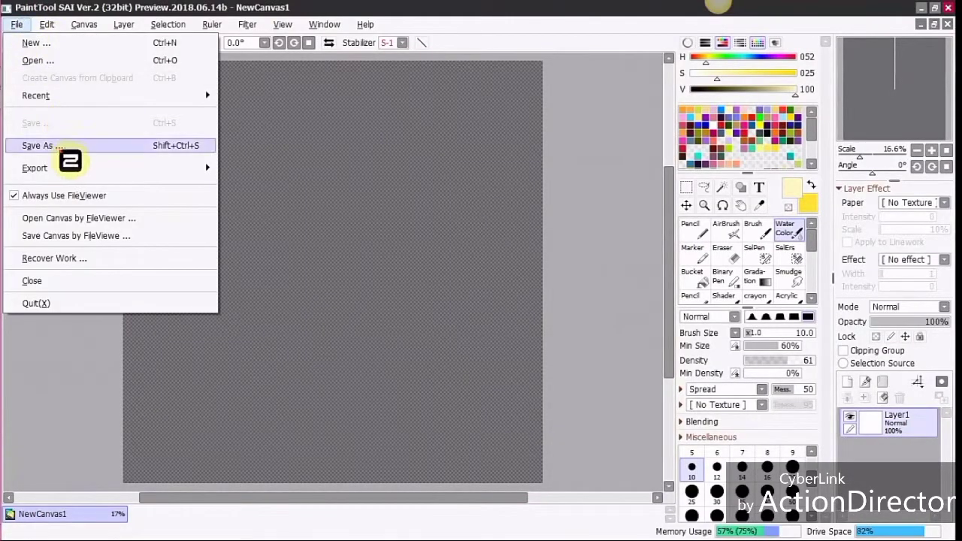
{"action": "mouse_move", "coordinate": [71, 168]}
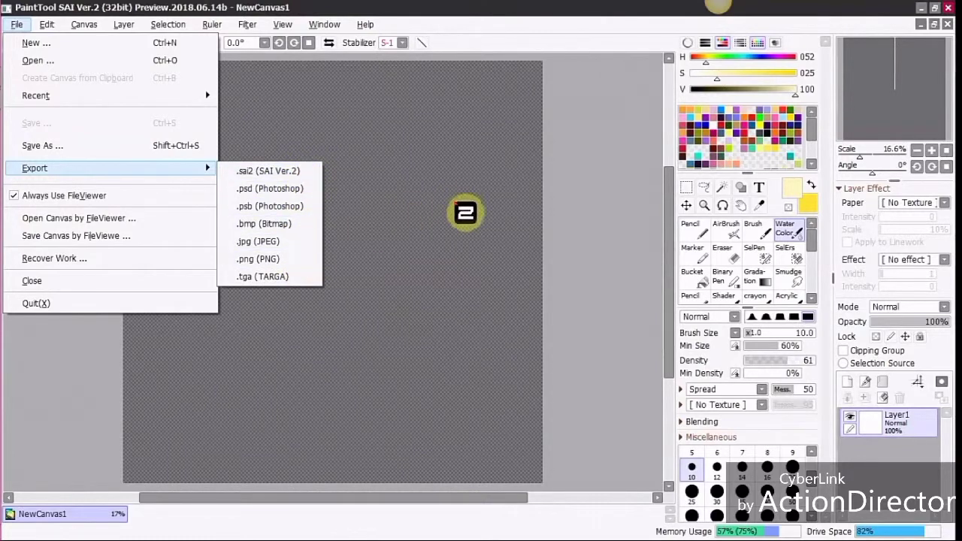
{"action": "left_click", "coordinate": [489, 201]}
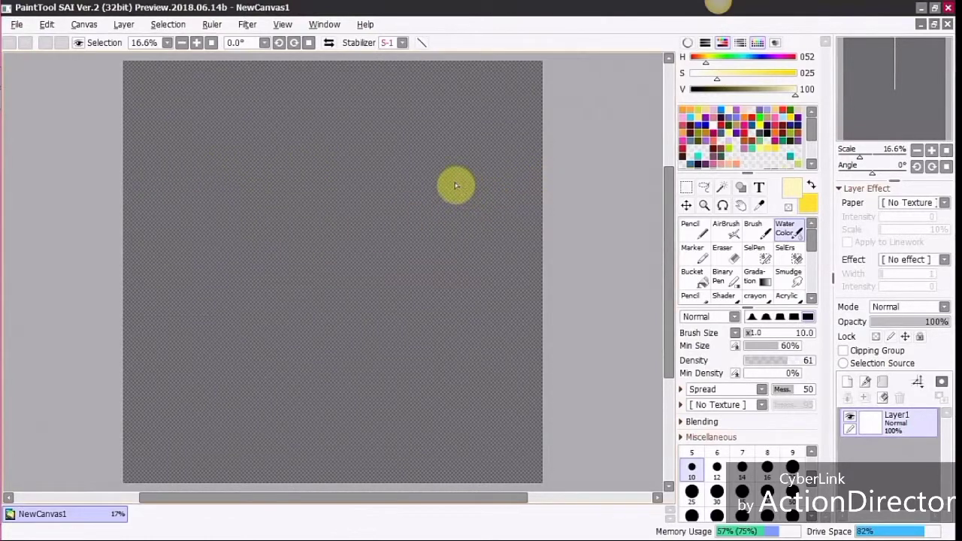
Compare the editing commands for NewCanvas1 with those offered for SAI1 in the original PaintTool SAI.
{"action": "left_click", "coordinate": [140, 90]}
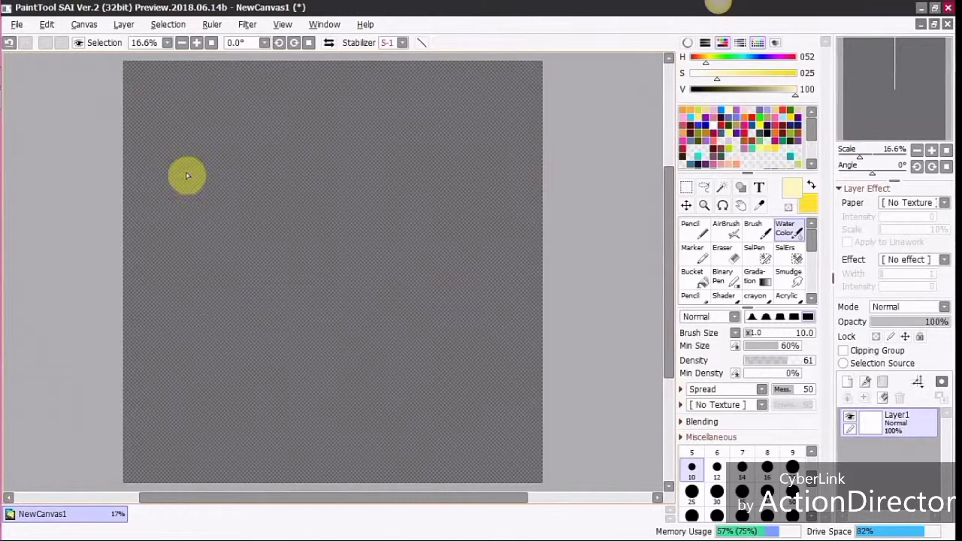
{"action": "left_click", "coordinate": [47, 24]}
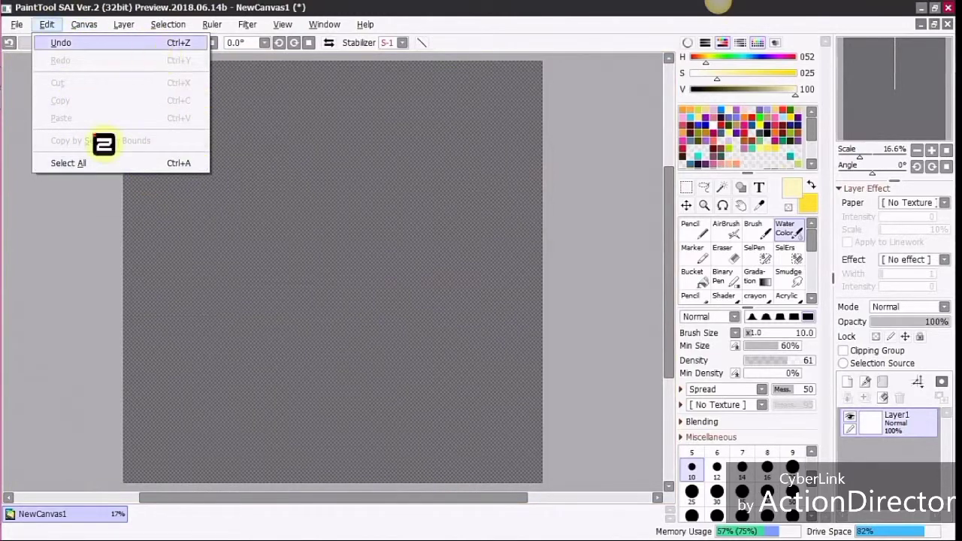
{"action": "left_click", "coordinate": [22, 81]}
{"action": "right_click", "coordinate": [29, 87]}
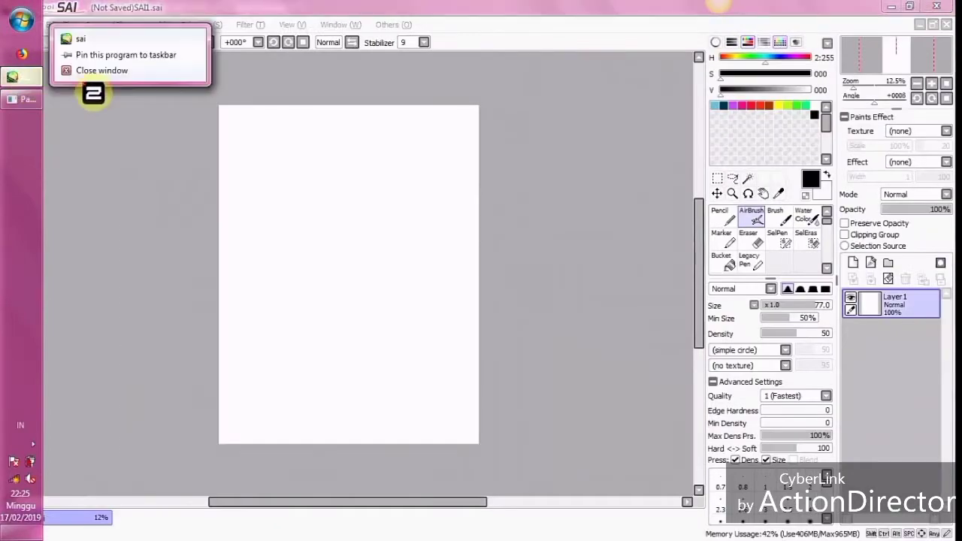
{"action": "left_click", "coordinate": [90, 105]}
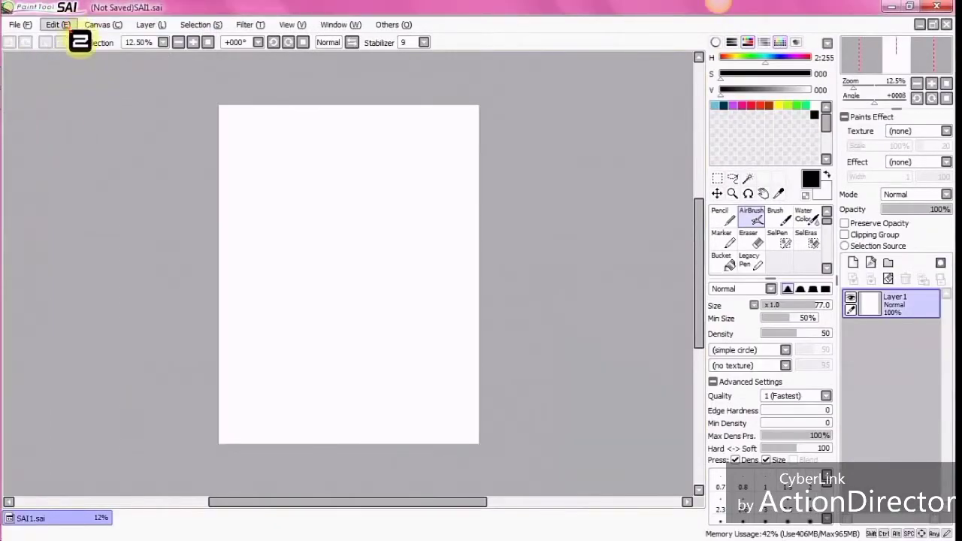
{"action": "left_click", "coordinate": [67, 27]}
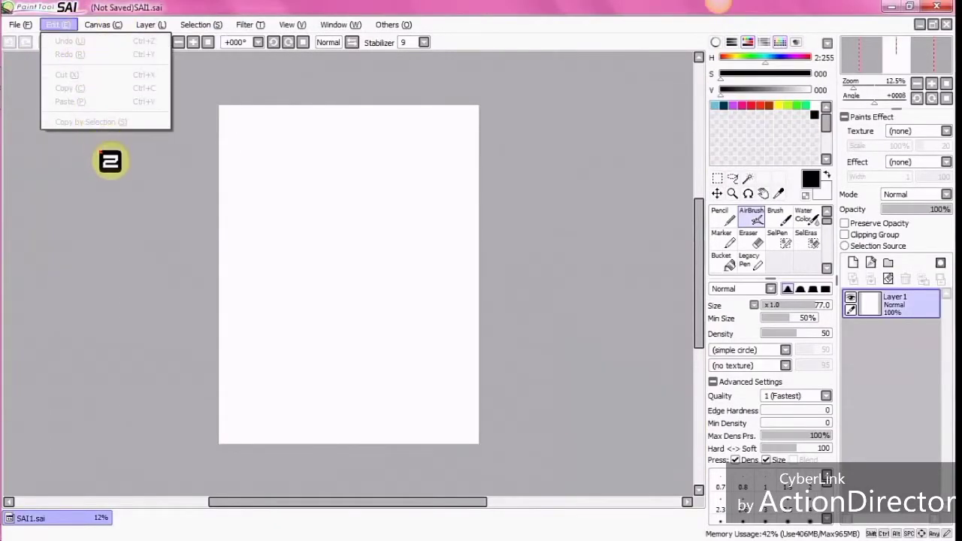
{"action": "left_click", "coordinate": [108, 160]}
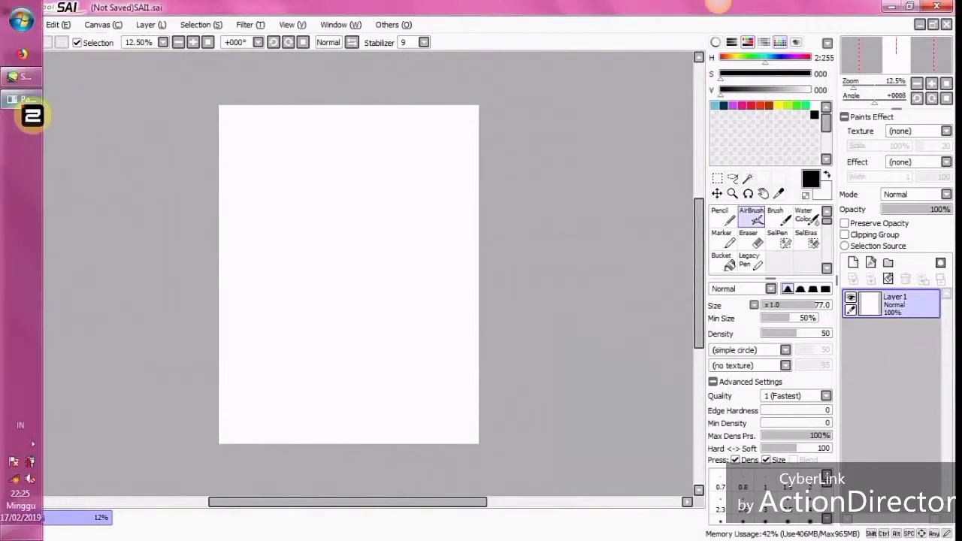
Compare the canvas commands in PaintTool SAI Ver.2, including its background and layer effect color options, with those in the original PaintTool SAI.
{"action": "left_click", "coordinate": [33, 109]}
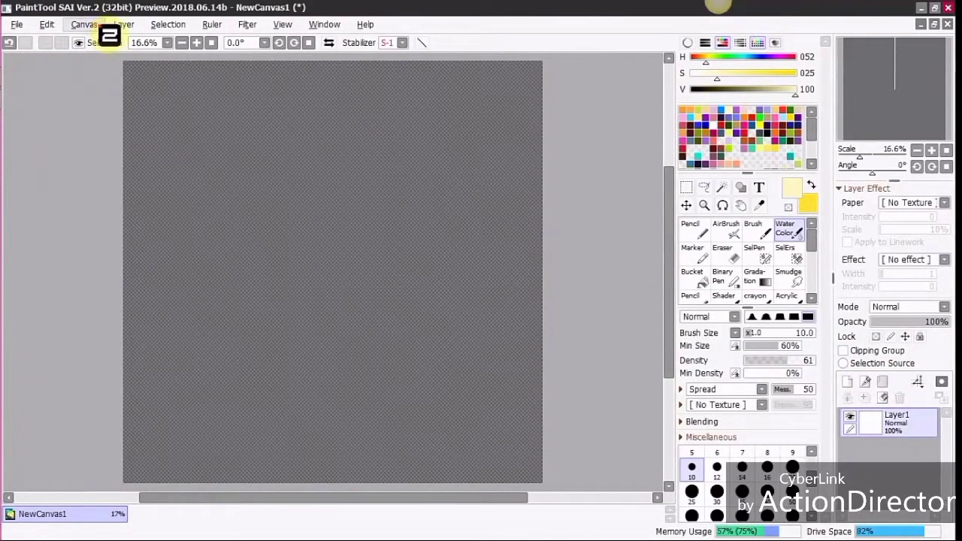
{"action": "left_click", "coordinate": [95, 25]}
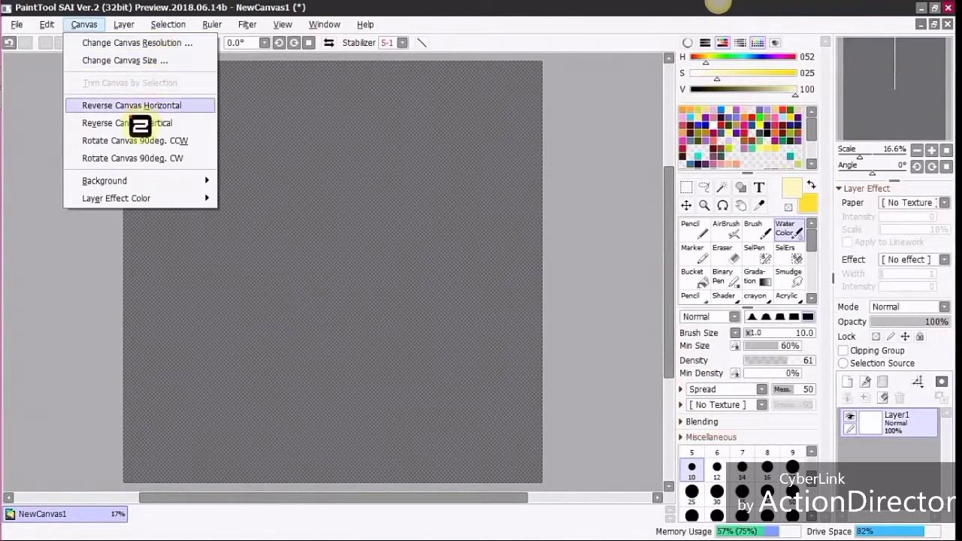
{"action": "mouse_move", "coordinate": [157, 183]}
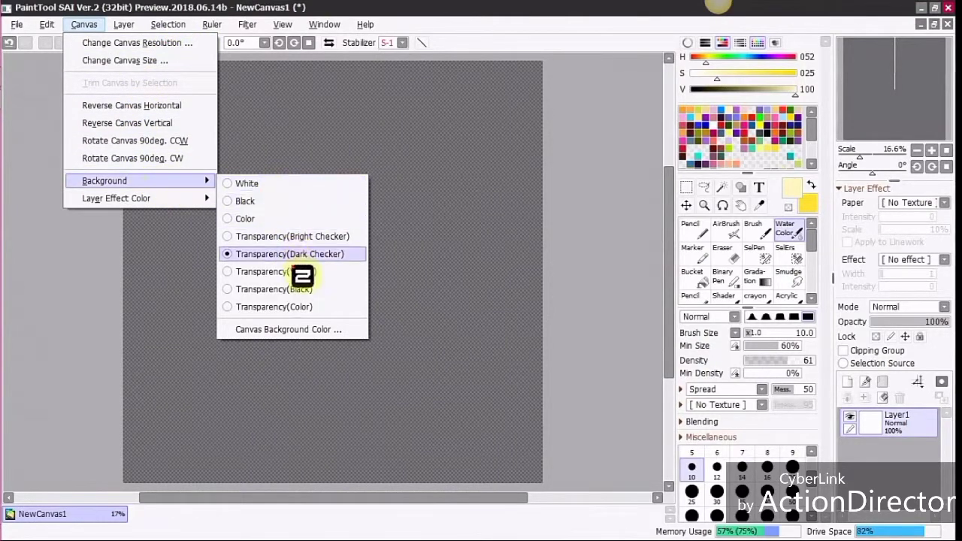
{"action": "mouse_move", "coordinate": [197, 198]}
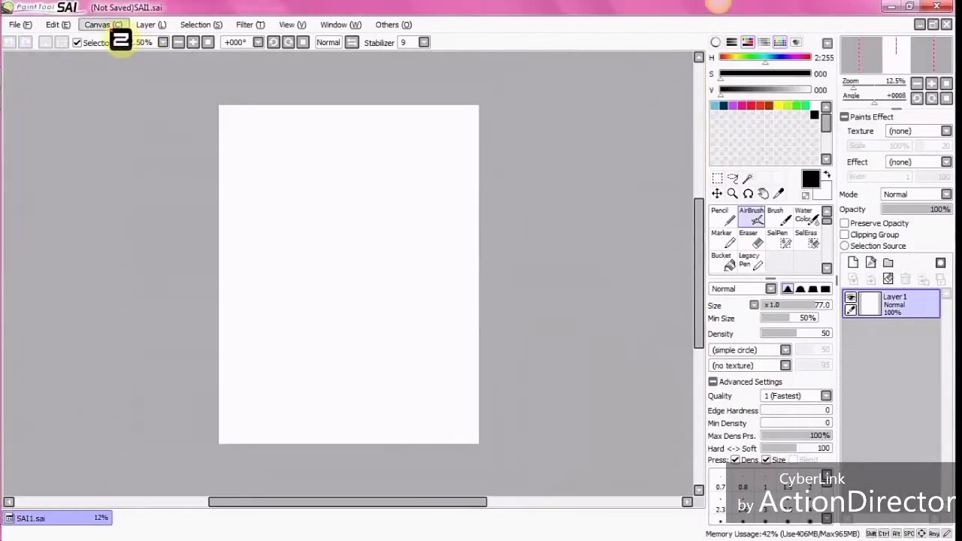
{"action": "left_click", "coordinate": [103, 24]}
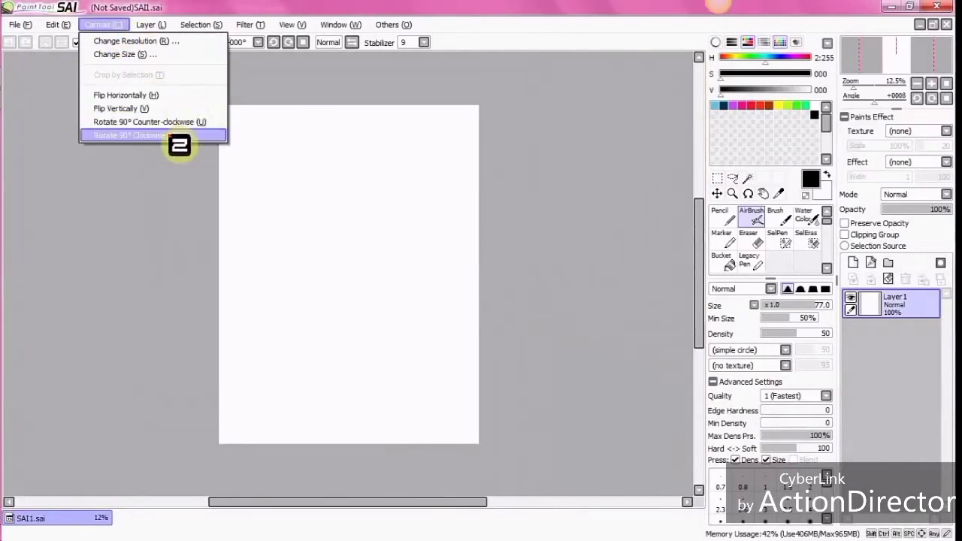
{"action": "left_click", "coordinate": [113, 165]}
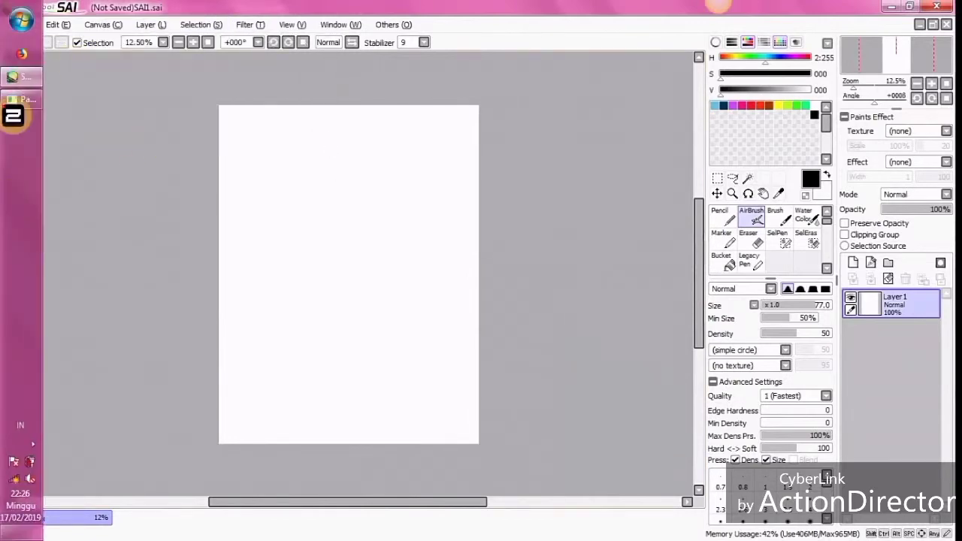
Switch to PaintTool SAI Ver.2 and add a linework layer to NewCanvas1.
{"action": "left_click", "coordinate": [15, 113]}
{"action": "left_click", "coordinate": [123, 25]}
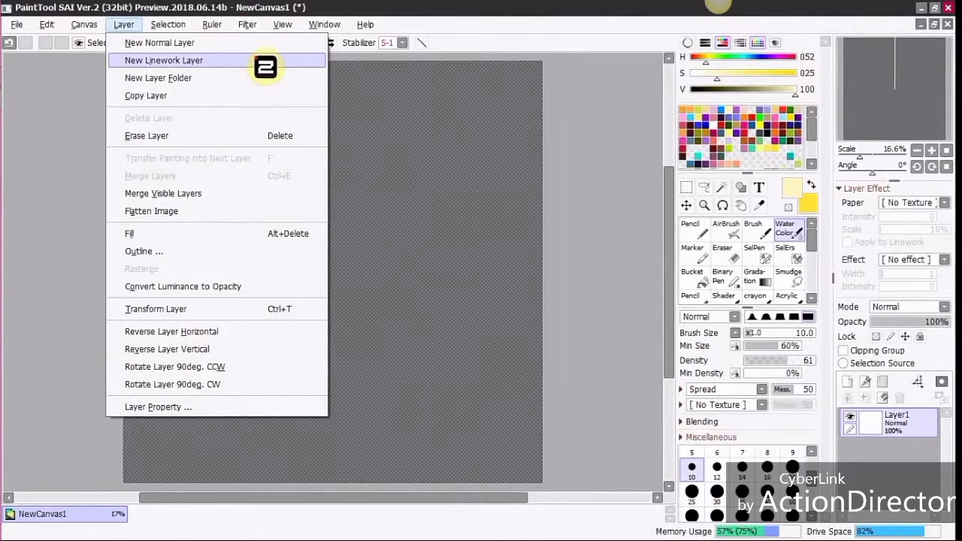
{"action": "left_click", "coordinate": [259, 60]}
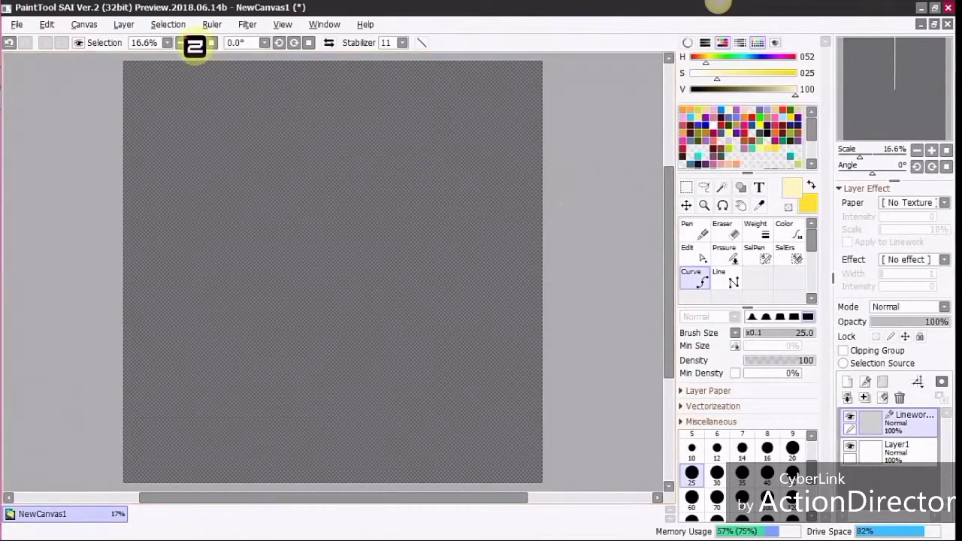
Try the Curve tool on the linework layer and delete that layer.
{"action": "left_click", "coordinate": [124, 24]}
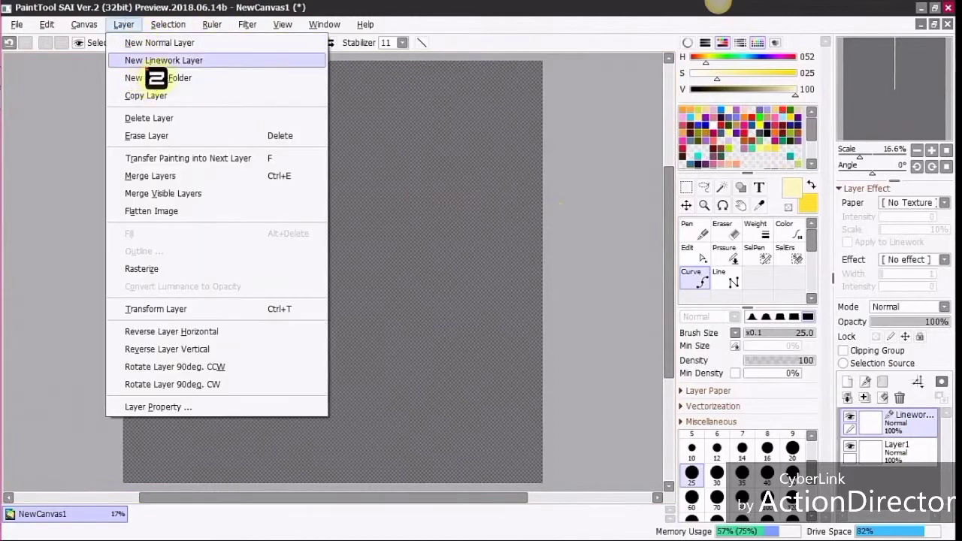
{"action": "left_click", "coordinate": [472, 216]}
{"action": "double_click", "coordinate": [409, 292]}
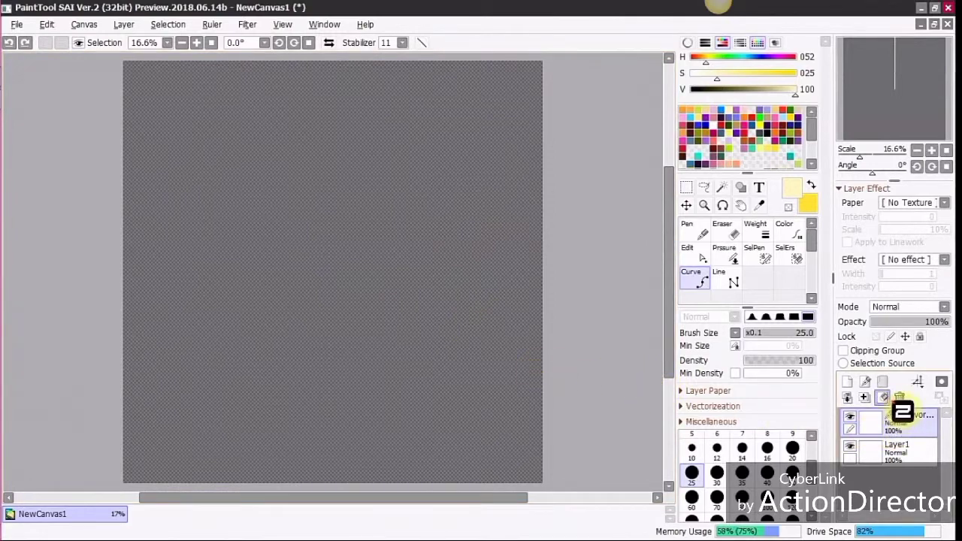
{"action": "left_click", "coordinate": [900, 399]}
Review the layer commands, Layer1's properties and the selection commands offered for NewCanvas1 without an active selection.
{"action": "left_click", "coordinate": [124, 24]}
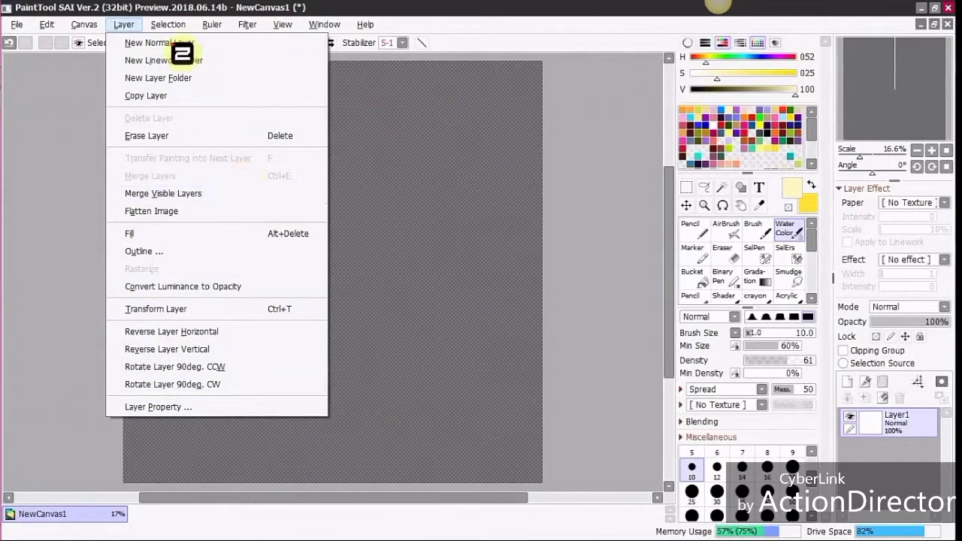
{"action": "left_click", "coordinate": [197, 406]}
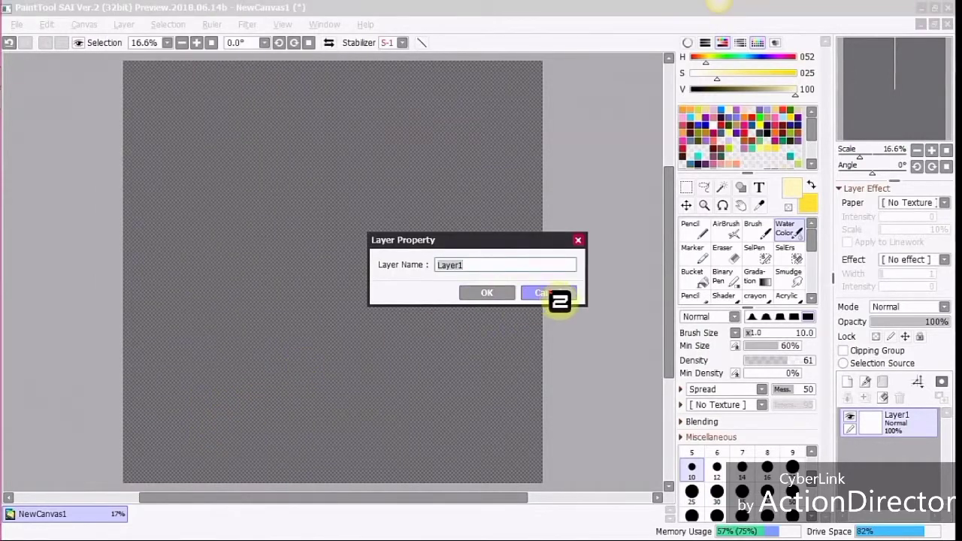
{"action": "left_click", "coordinate": [557, 296]}
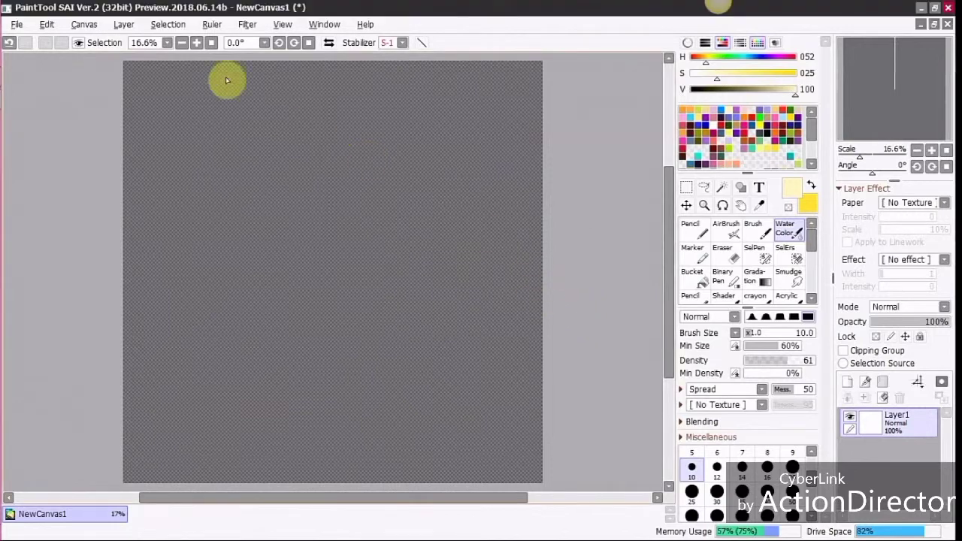
{"action": "left_click", "coordinate": [177, 25]}
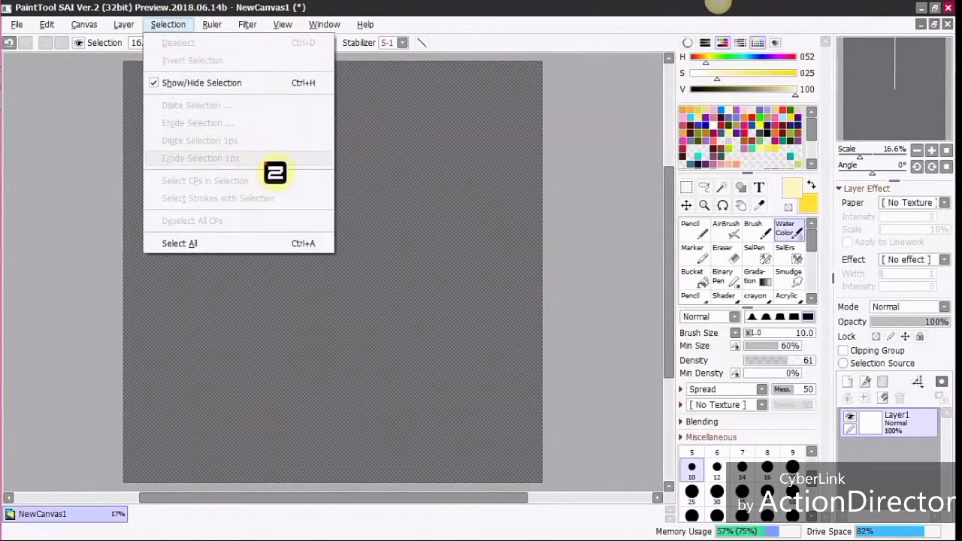
{"action": "left_click", "coordinate": [406, 166]}
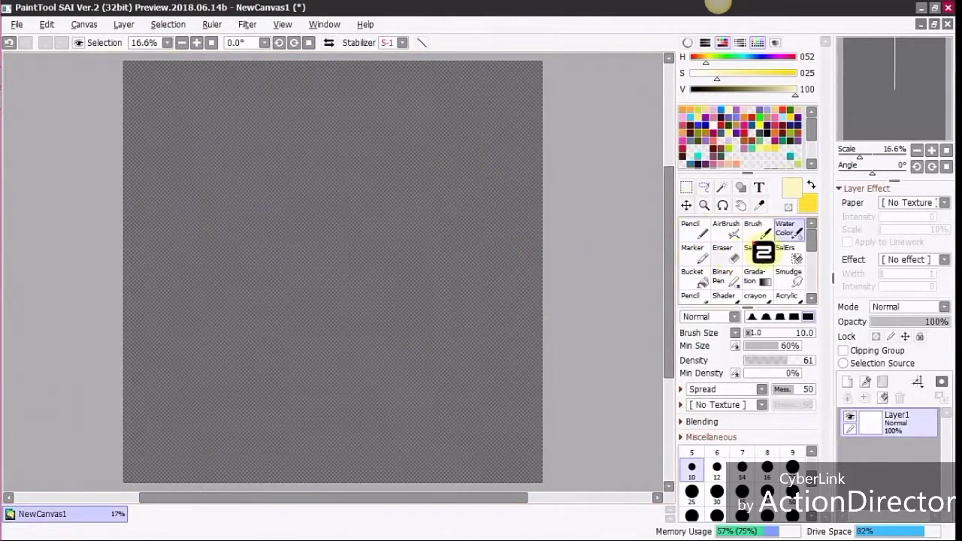
Paint a pale yellow flower with a round center and seven petals on Layer1, using the Brush at size 120.
{"action": "left_click", "coordinate": [756, 230]}
{"action": "mouse_move", "coordinate": [356, 208]}
{"action": "left_mouse_down"}
{"action": "mouse_move", "coordinate": [355, 221]}
{"action": "mouse_move", "coordinate": [323, 197]}
{"action": "left_mouse_up"}
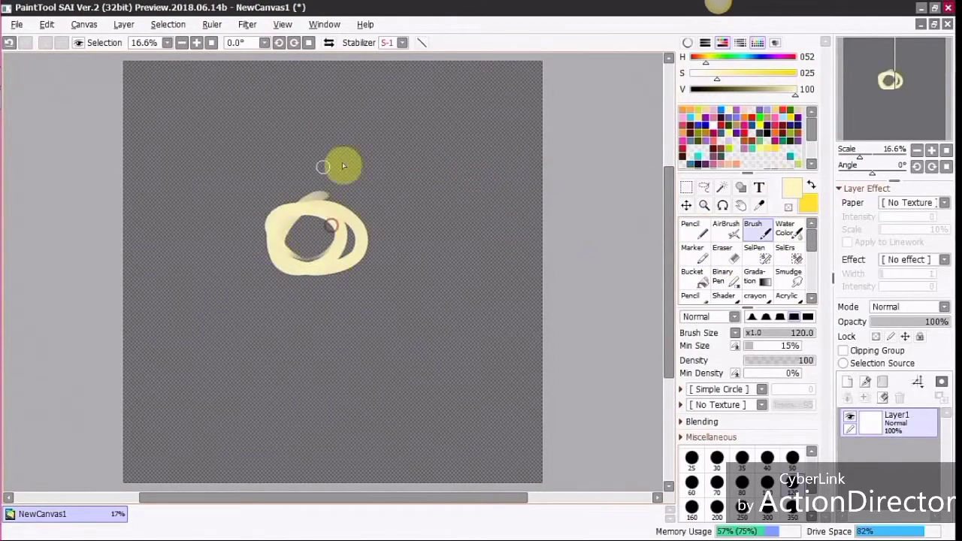
{"action": "mouse_move", "coordinate": [343, 166]}
{"action": "left_mouse_down"}
{"action": "mouse_move", "coordinate": [317, 196]}
{"action": "mouse_move", "coordinate": [183, 117]}
{"action": "mouse_move", "coordinate": [267, 207]}
{"action": "mouse_move", "coordinate": [256, 223]}
{"action": "mouse_move", "coordinate": [156, 259]}
{"action": "mouse_move", "coordinate": [283, 269]}
{"action": "mouse_move", "coordinate": [215, 365]}
{"action": "mouse_move", "coordinate": [338, 266]}
{"action": "mouse_move", "coordinate": [350, 354]}
{"action": "mouse_move", "coordinate": [310, 330]}
{"action": "mouse_move", "coordinate": [383, 236]}
{"action": "mouse_move", "coordinate": [456, 291]}
{"action": "mouse_move", "coordinate": [413, 301]}
{"action": "mouse_move", "coordinate": [356, 210]}
{"action": "mouse_move", "coordinate": [479, 149]}
{"action": "mouse_move", "coordinate": [362, 215]}
{"action": "left_mouse_up"}
Make a rectangular selection around the whole flower and examine the selection commands available for it.
{"action": "left_click", "coordinate": [168, 24]}
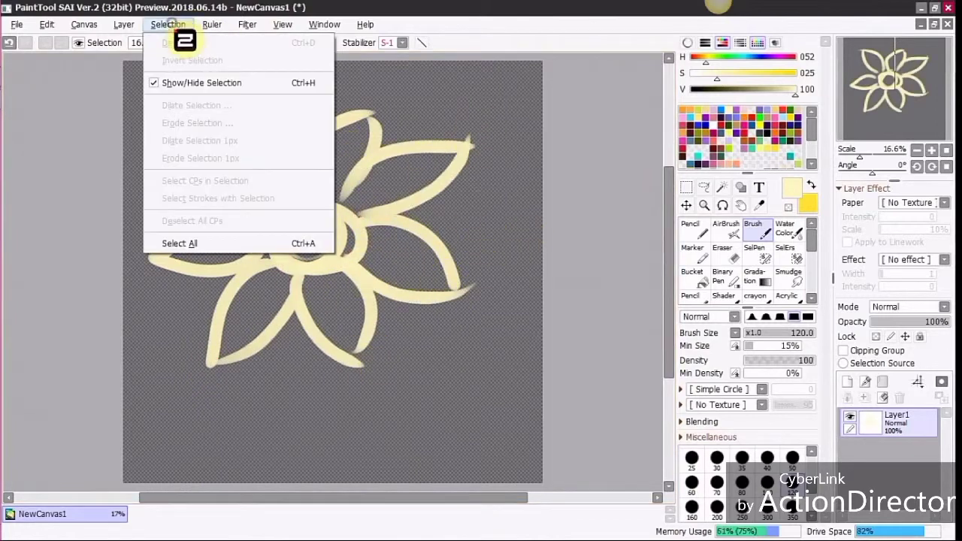
{"action": "left_click", "coordinate": [686, 188]}
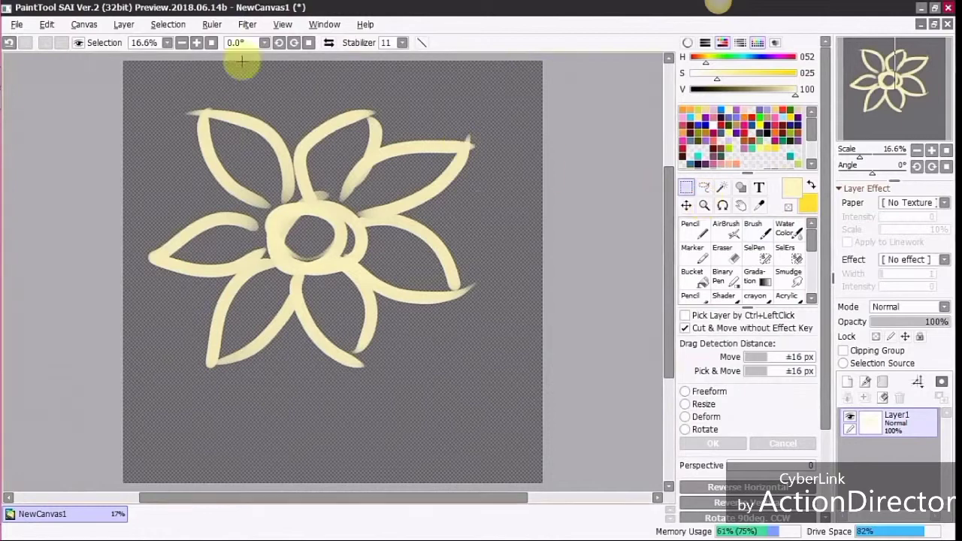
{"action": "left_click_drag", "start_coordinate": [142, 74], "coordinate": [510, 392]}
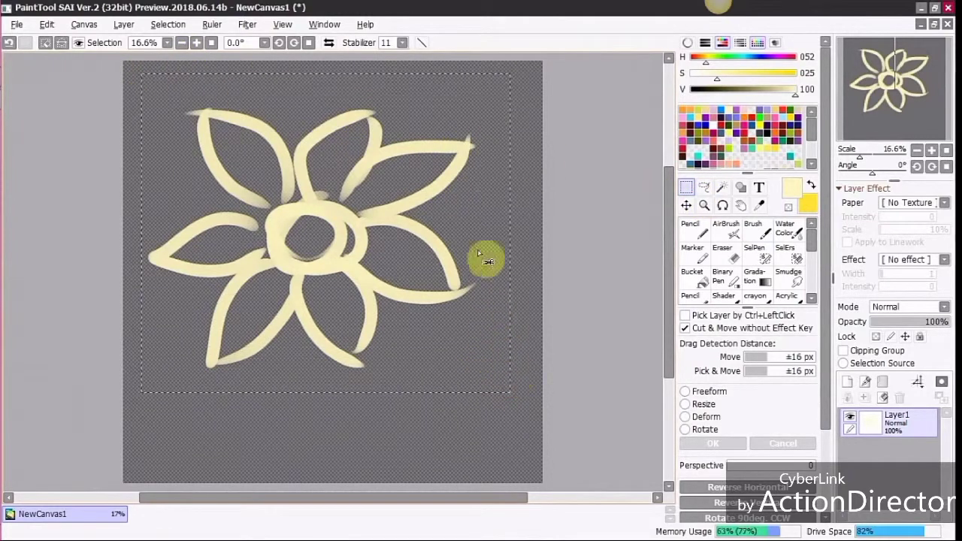
{"action": "left_click", "coordinate": [168, 24]}
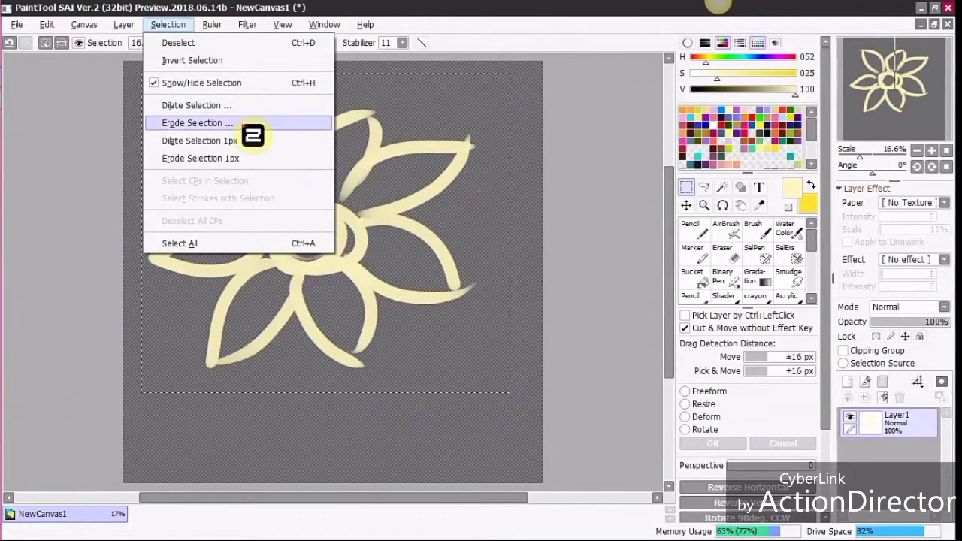
Enable the Straight ruler and paint a horizontal red line along it across the full width of the canvas.
{"action": "left_click", "coordinate": [215, 25]}
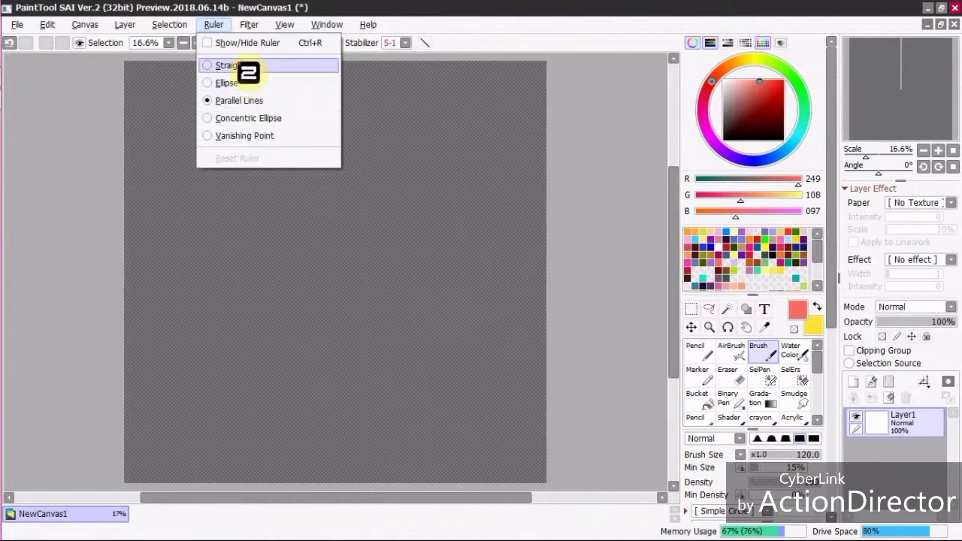
{"action": "left_click", "coordinate": [237, 66]}
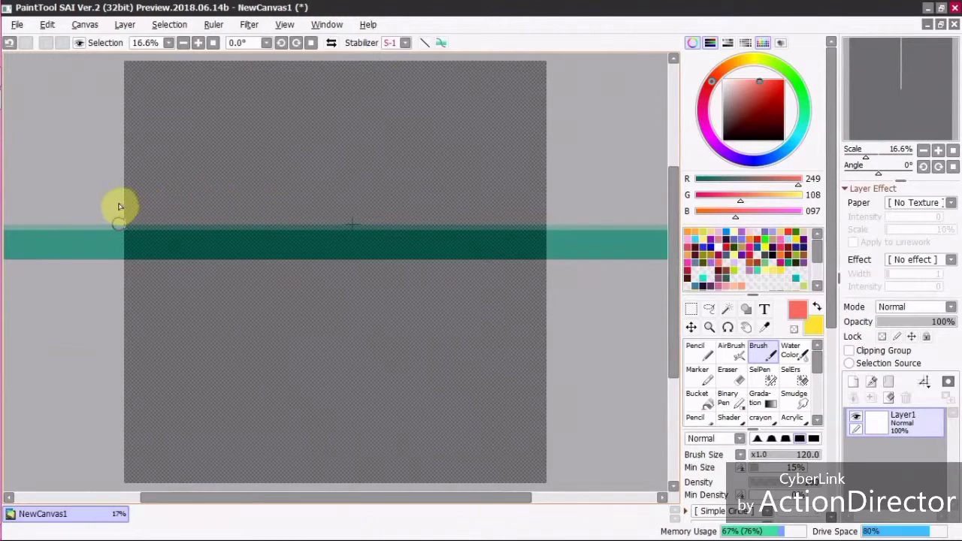
{"action": "left_click_drag", "start_coordinate": [118, 208], "coordinate": [635, 226]}
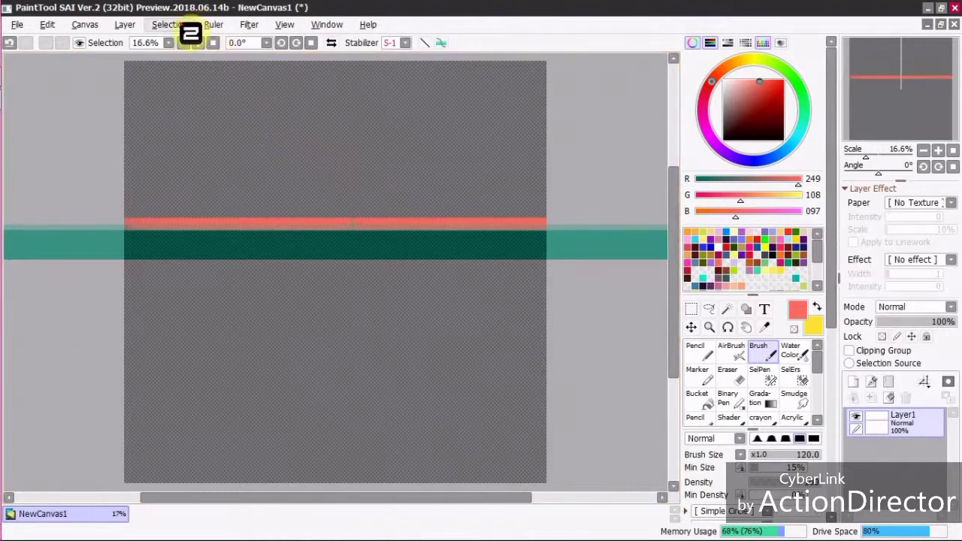
Paint a red circle below the line along the Ellipse ruler, and erase all of Layer1's contents.
{"action": "left_click", "coordinate": [218, 26]}
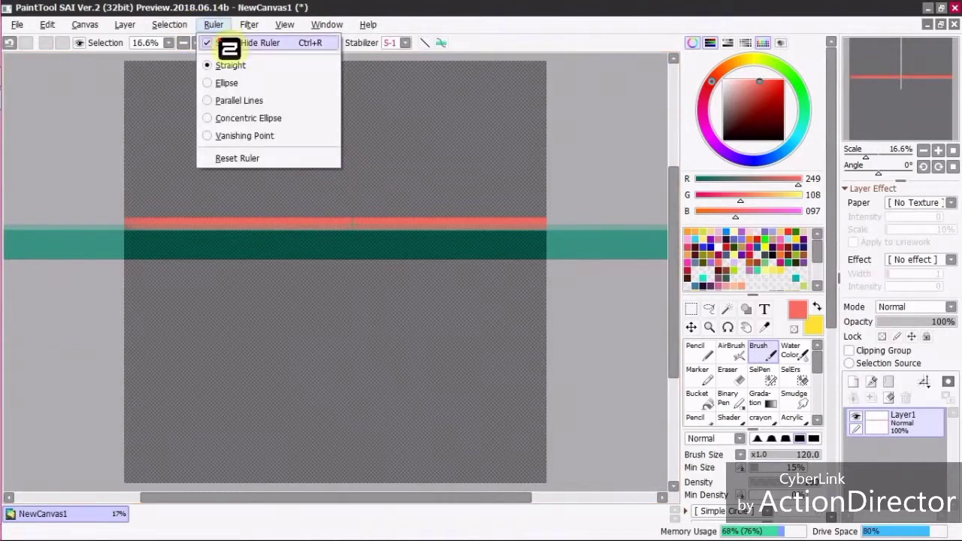
{"action": "left_click", "coordinate": [250, 84]}
{"action": "mouse_move", "coordinate": [284, 272]}
{"action": "left_mouse_down"}
{"action": "mouse_move", "coordinate": [336, 255]}
{"action": "mouse_move", "coordinate": [474, 323]}
{"action": "mouse_move", "coordinate": [452, 394]}
{"action": "mouse_move", "coordinate": [301, 405]}
{"action": "mouse_move", "coordinate": [240, 359]}
{"action": "mouse_move", "coordinate": [260, 275]}
{"action": "mouse_move", "coordinate": [307, 254]}
{"action": "left_mouse_up"}
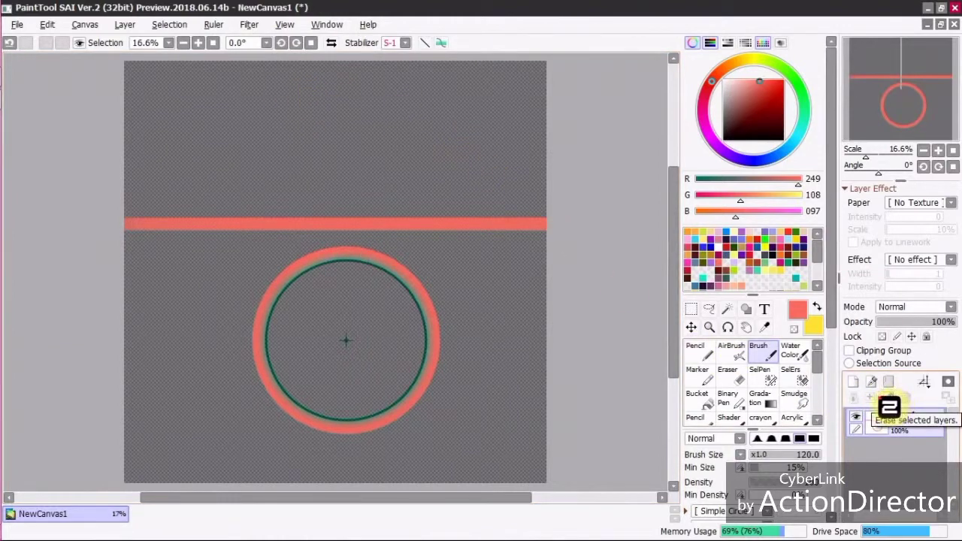
{"action": "left_click", "coordinate": [887, 398]}
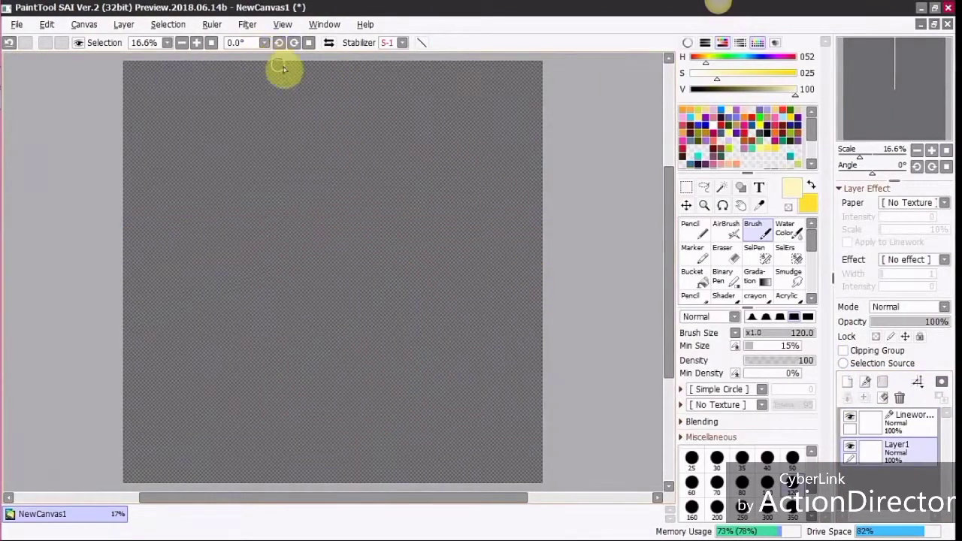
Examine the color adjustment and blur filters available for NewCanvas1.
{"action": "left_click", "coordinate": [251, 26]}
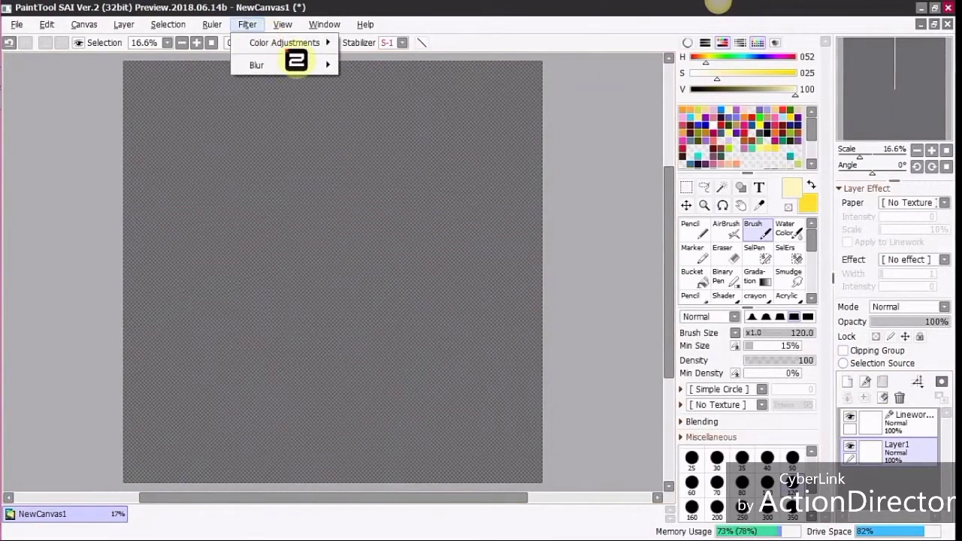
{"action": "mouse_move", "coordinate": [319, 45]}
{"action": "mouse_move", "coordinate": [310, 69]}
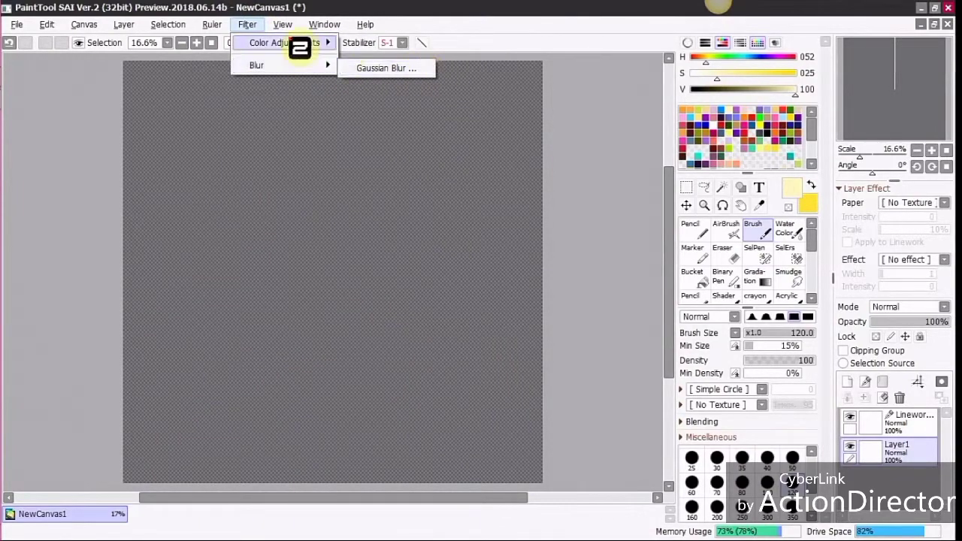
Open a floating view of the empty NewCanvas1 and close it again.
{"action": "mouse_move", "coordinate": [295, 29]}
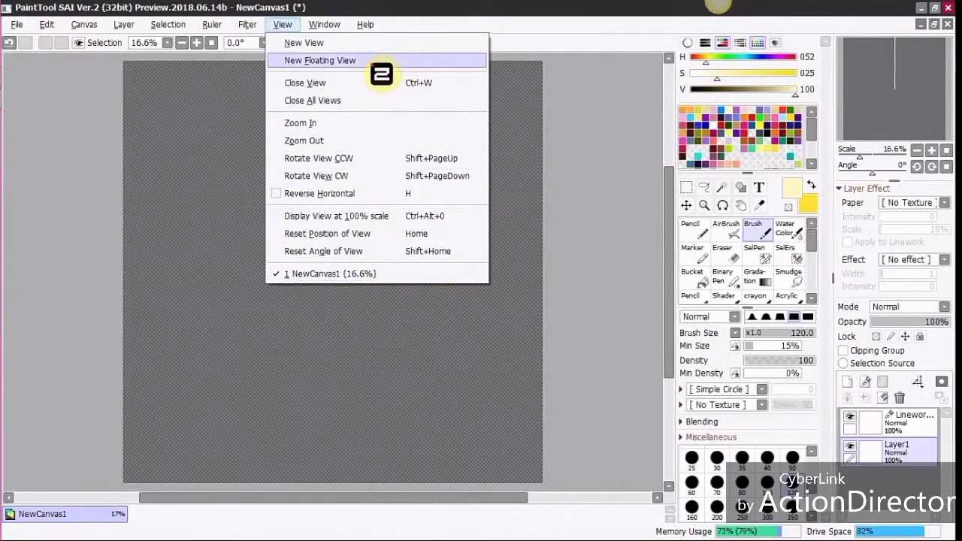
{"action": "left_click", "coordinate": [388, 66]}
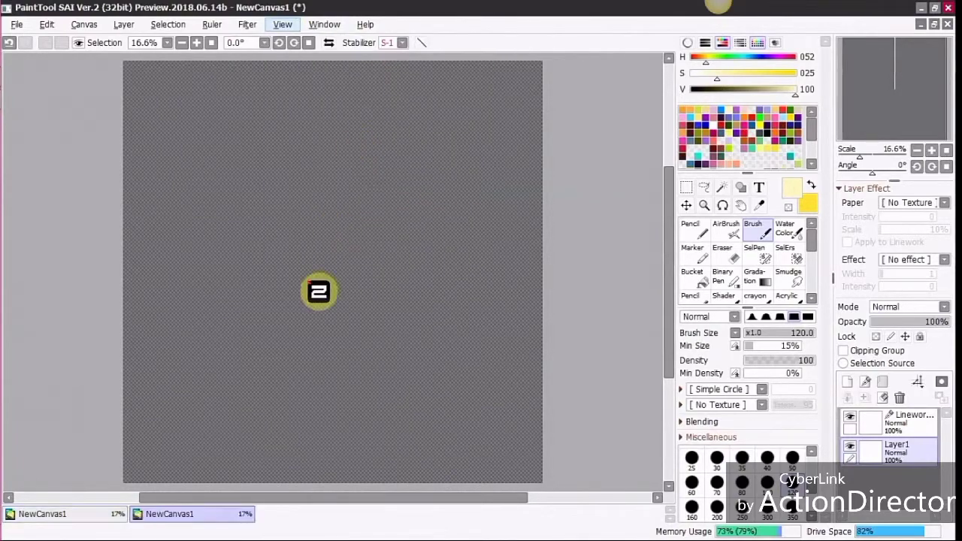
{"action": "left_click", "coordinate": [500, 90]}
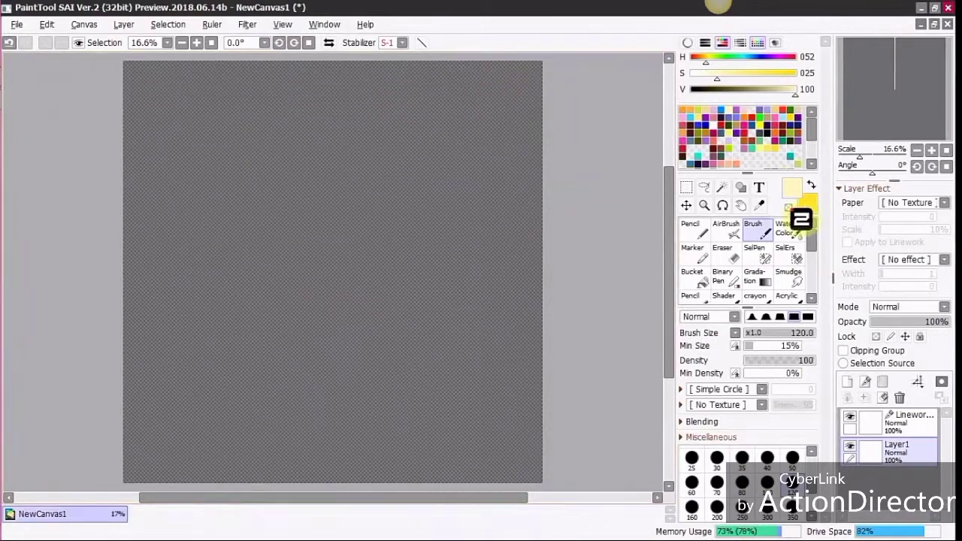
Paint a pale yellow letter A with crossing strokes on Layer1 and open a floating view of NewCanvas1.
{"action": "left_click_drag", "start_coordinate": [264, 218], "coordinate": [251, 285]}
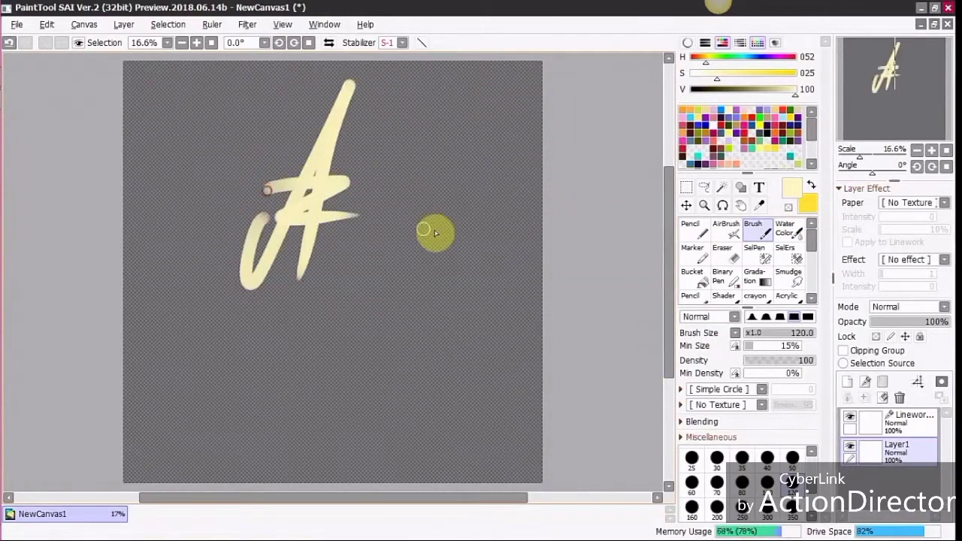
{"action": "left_click", "coordinate": [282, 24]}
{"action": "left_click", "coordinate": [319, 60]}
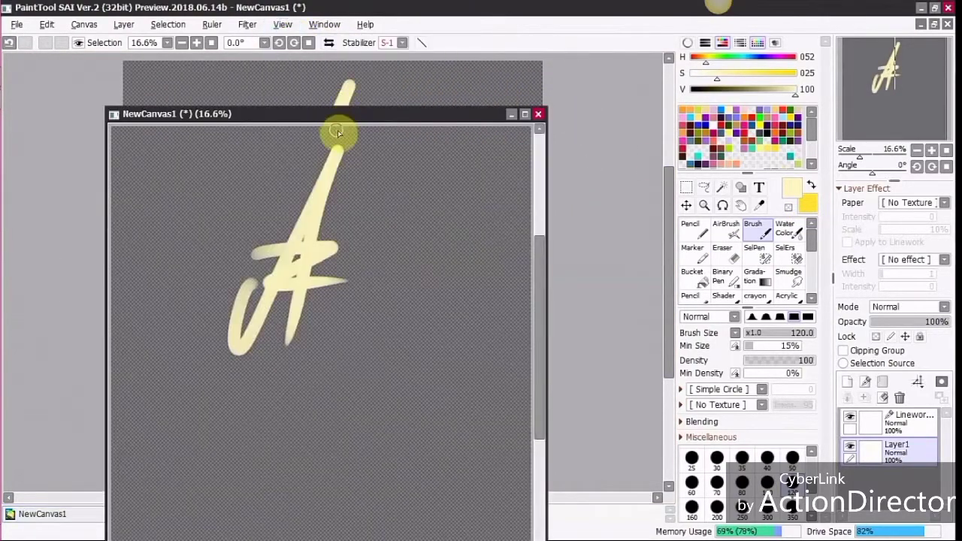
Shrink the floating view of NewCanvas1 and place it beside the painted letter.
{"action": "left_click_drag", "start_coordinate": [546, 107], "coordinate": [540, 115]}
{"action": "left_click_drag", "start_coordinate": [345, 246], "coordinate": [249, 293]}
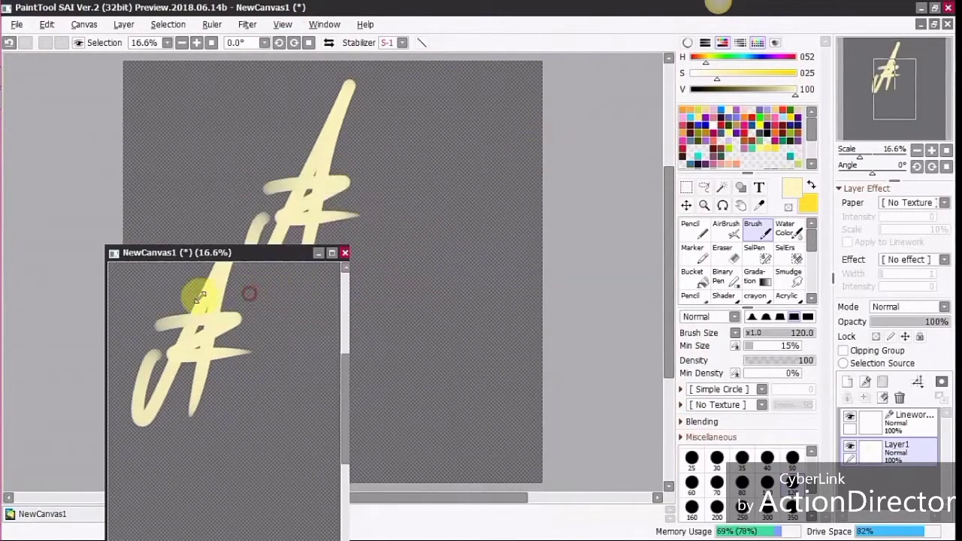
{"action": "left_click_drag", "start_coordinate": [178, 298], "coordinate": [97, 164]}
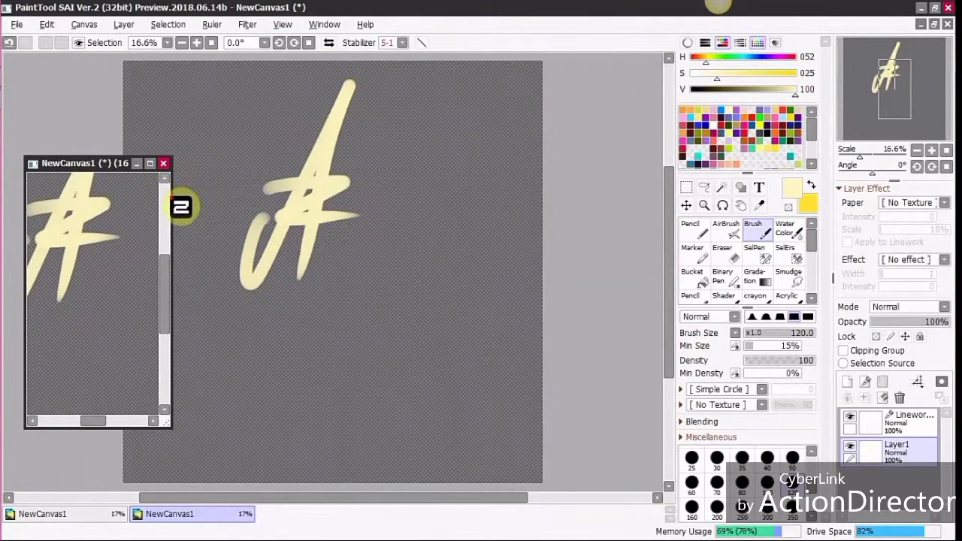
Enlarge the floating view of NewCanvas1, move it toward the canvas's upper edge and bring the whole letter A into its frame.
{"action": "left_click_drag", "start_coordinate": [172, 193], "coordinate": [248, 168]}
{"action": "left_click_drag", "start_coordinate": [135, 163], "coordinate": [122, 71]}
{"action": "mouse_move", "coordinate": [229, 171]}
{"action": "left_mouse_down"}
{"action": "mouse_move", "coordinate": [227, 141]}
{"action": "mouse_move", "coordinate": [227, 153]}
{"action": "left_mouse_up"}
{"action": "left_click_drag", "start_coordinate": [126, 328], "coordinate": [111, 328]}
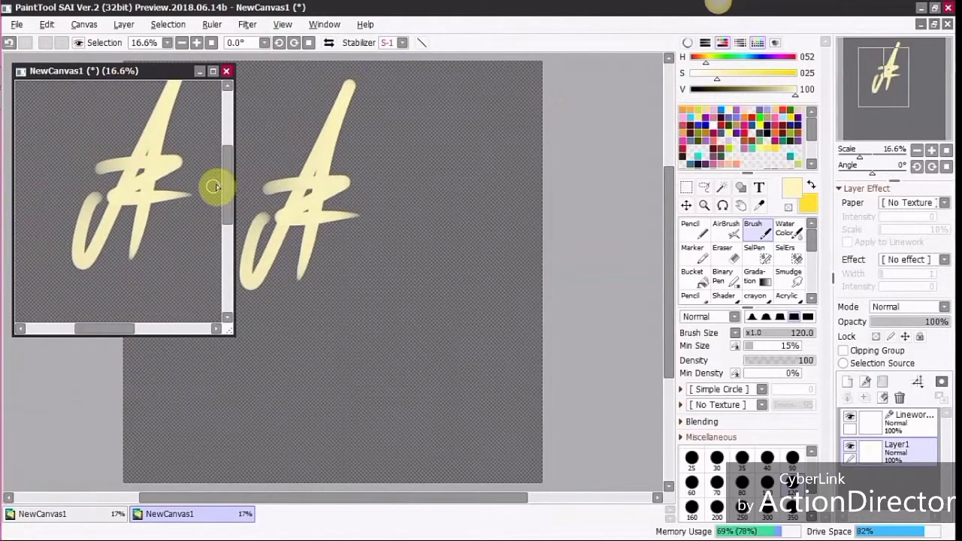
{"action": "left_click_drag", "start_coordinate": [228, 180], "coordinate": [228, 167]}
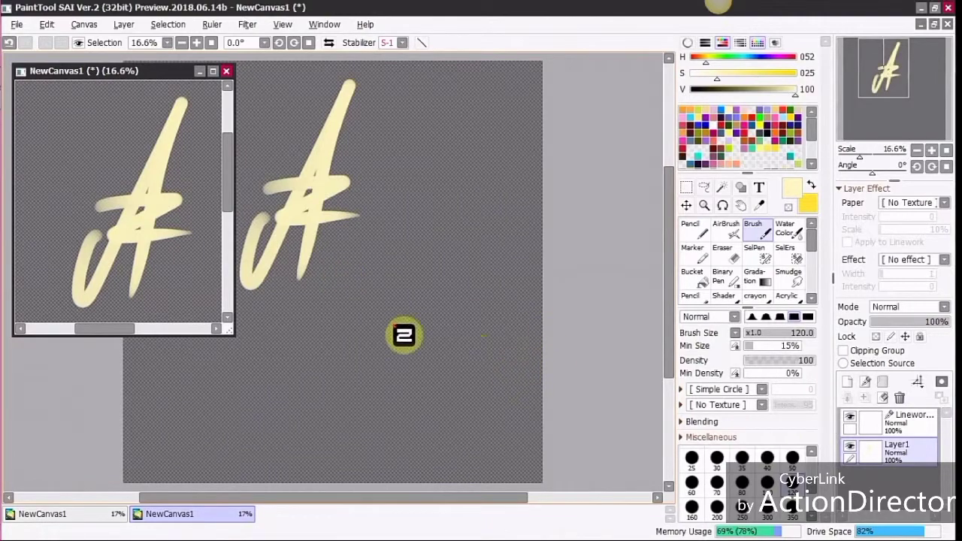
Switch to the original PaintTool SAI and examine its filter commands and the Select View dialog.
{"action": "left_click", "coordinate": [251, 27]}
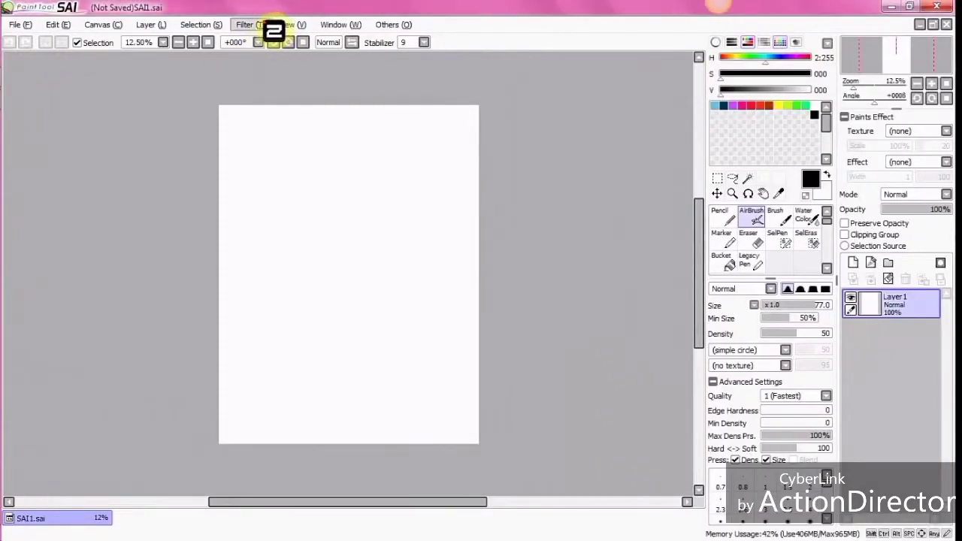
{"action": "left_click", "coordinate": [259, 27]}
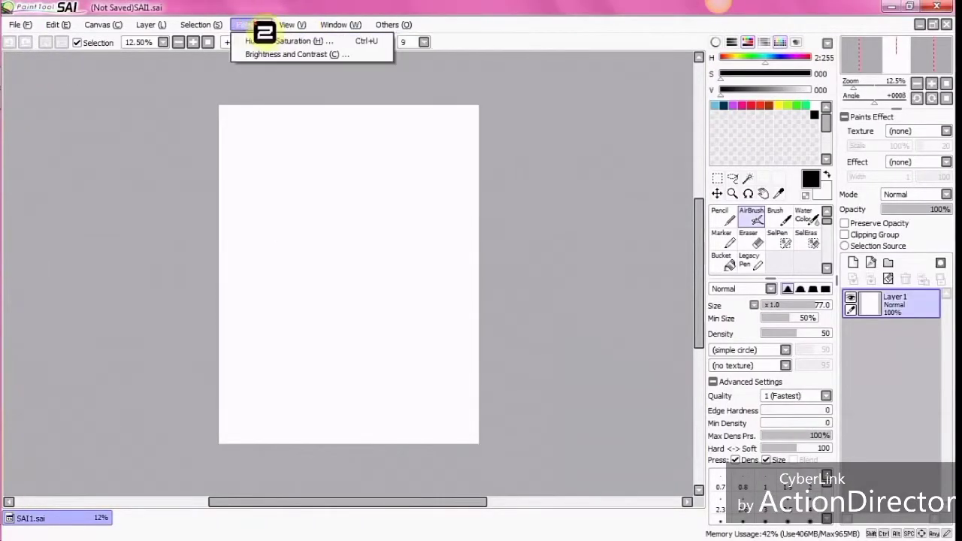
{"action": "mouse_move", "coordinate": [296, 28]}
{"action": "left_click", "coordinate": [364, 228]}
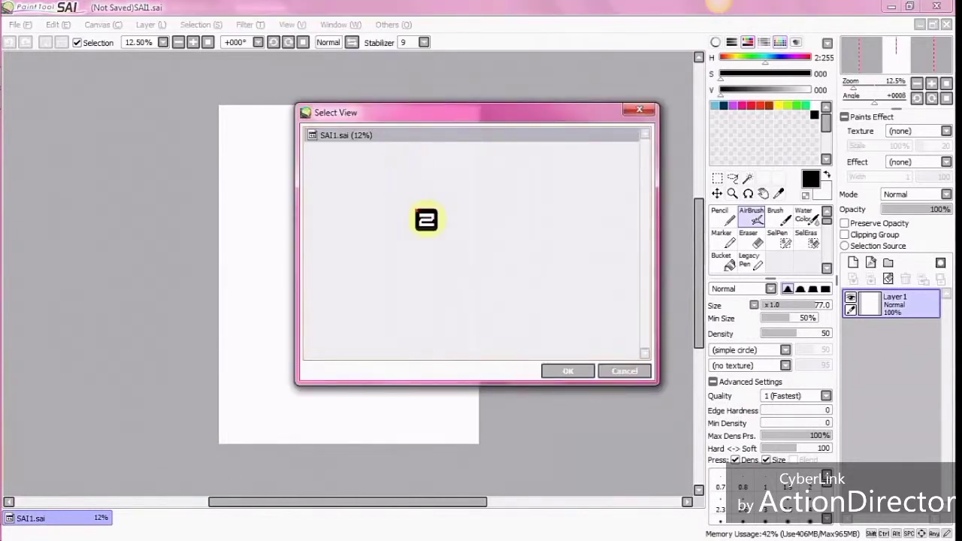
{"action": "left_click", "coordinate": [645, 113]}
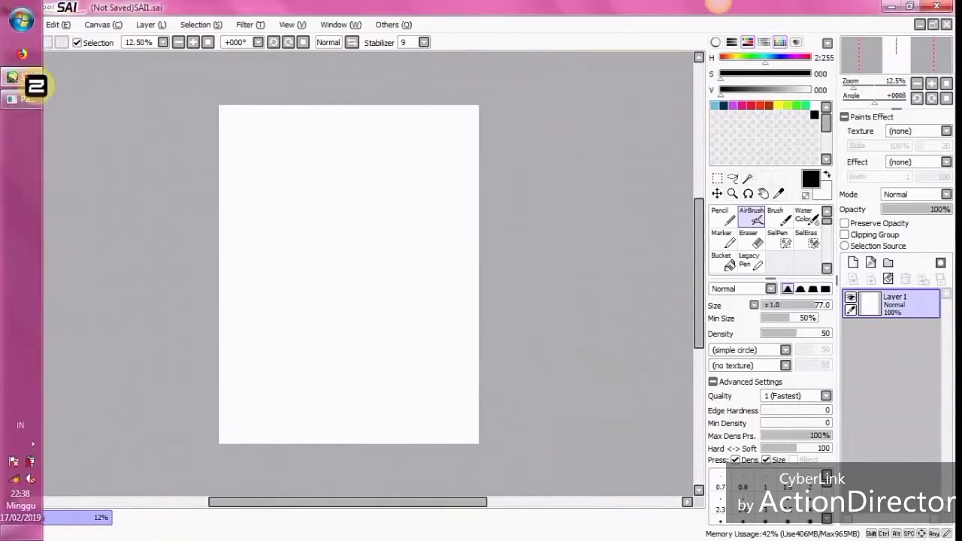
Switch back to PaintTool SAI Ver.2 and close the floating view of NewCanvas1.
{"action": "left_click", "coordinate": [30, 79]}
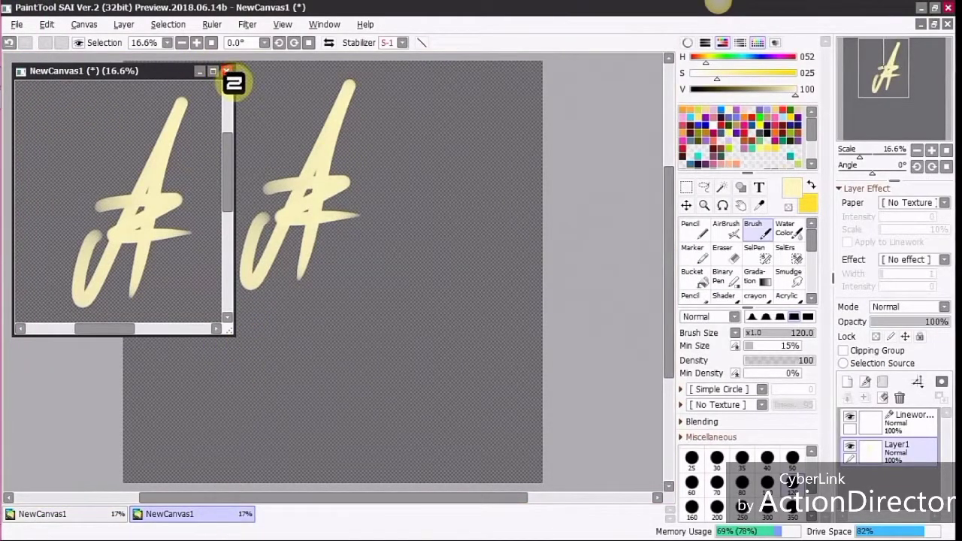
{"action": "left_click", "coordinate": [226, 72]}
Review the user interface panel options, then separate the Navigator panel and dock it again.
{"action": "left_click", "coordinate": [324, 24]}
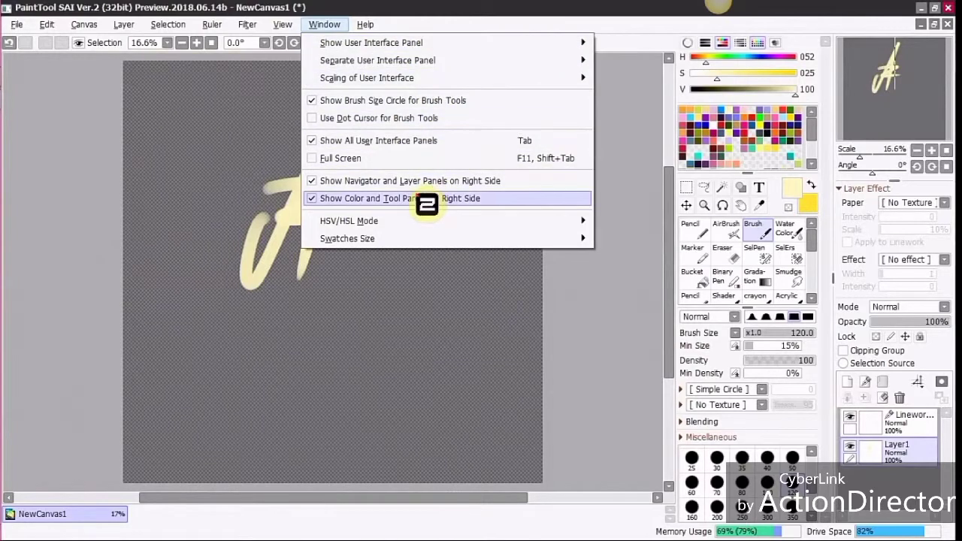
{"action": "mouse_move", "coordinate": [489, 45]}
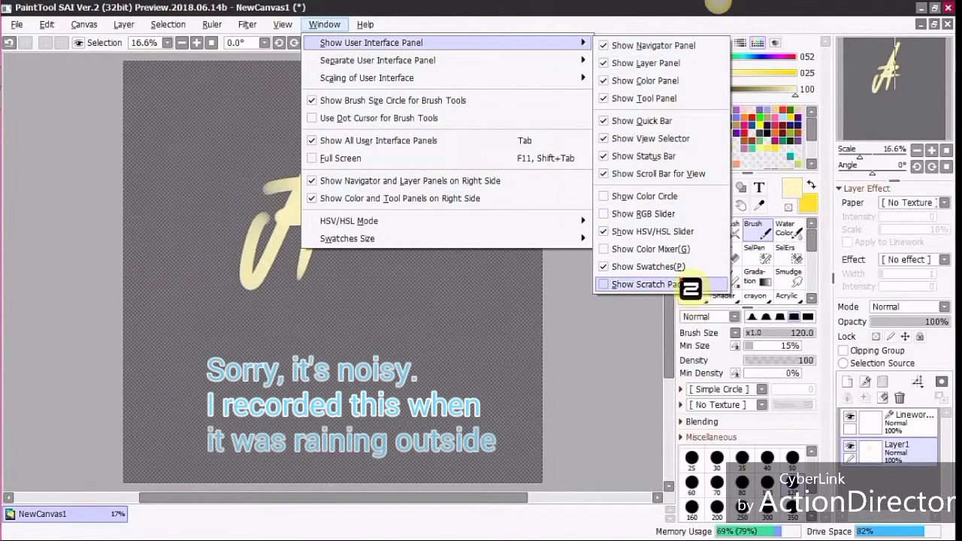
{"action": "mouse_move", "coordinate": [582, 63]}
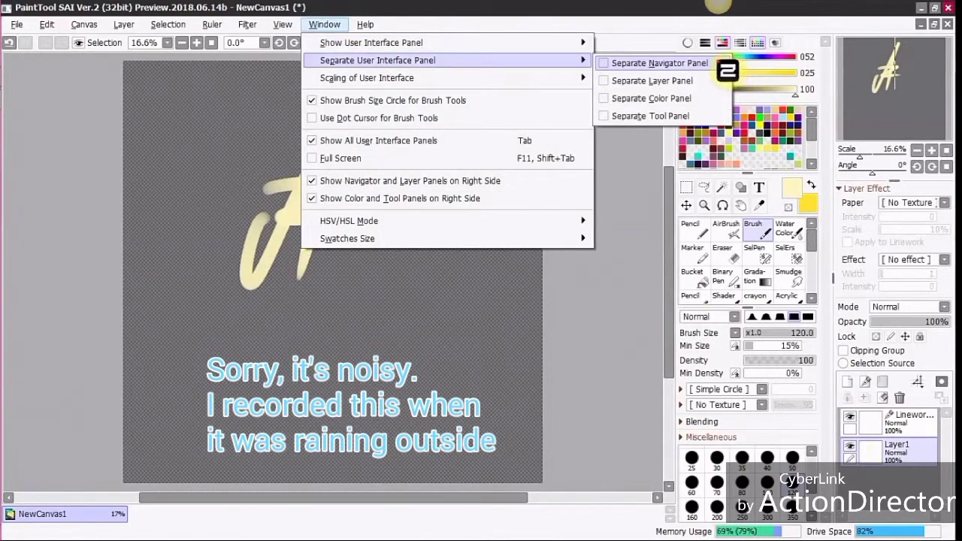
{"action": "left_click", "coordinate": [713, 64]}
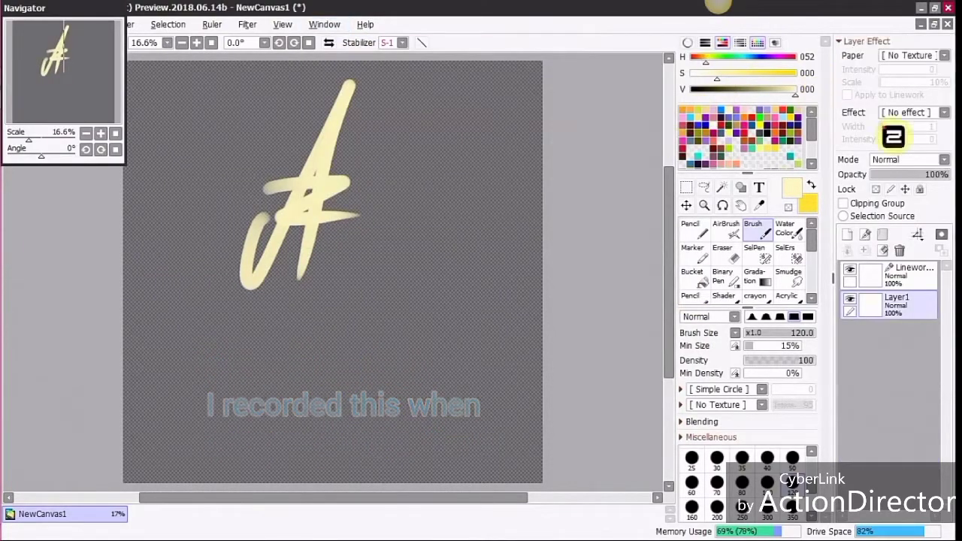
{"action": "left_click", "coordinate": [330, 25]}
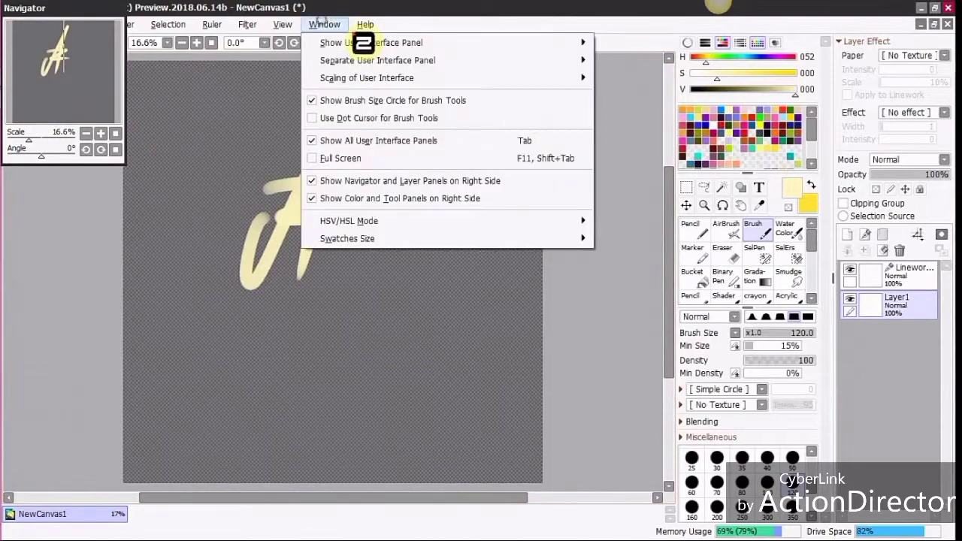
{"action": "mouse_move", "coordinate": [571, 60]}
{"action": "left_click", "coordinate": [624, 61]}
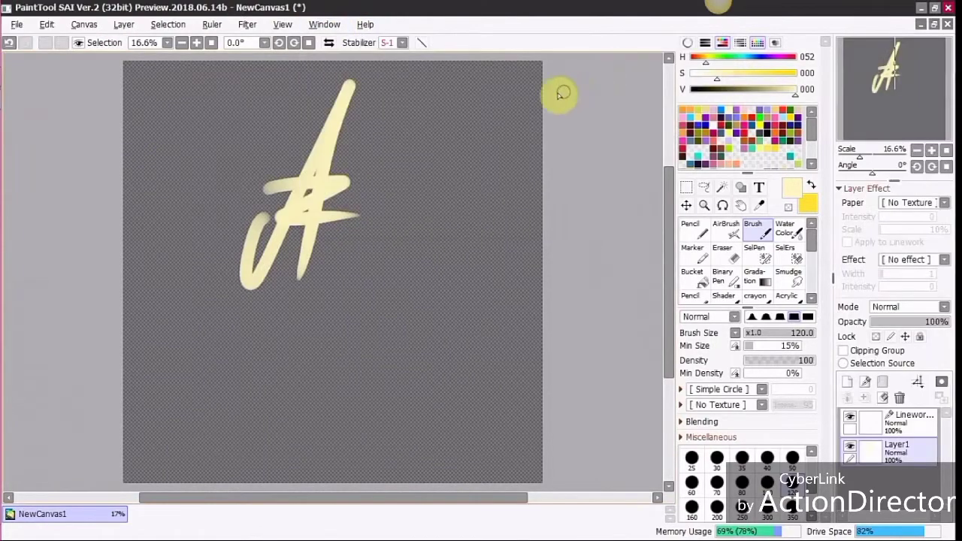
Separate the Color panel and the Tool panel into floating windows.
{"action": "left_click", "coordinate": [331, 25]}
{"action": "mouse_move", "coordinate": [526, 60]}
{"action": "left_click", "coordinate": [624, 97]}
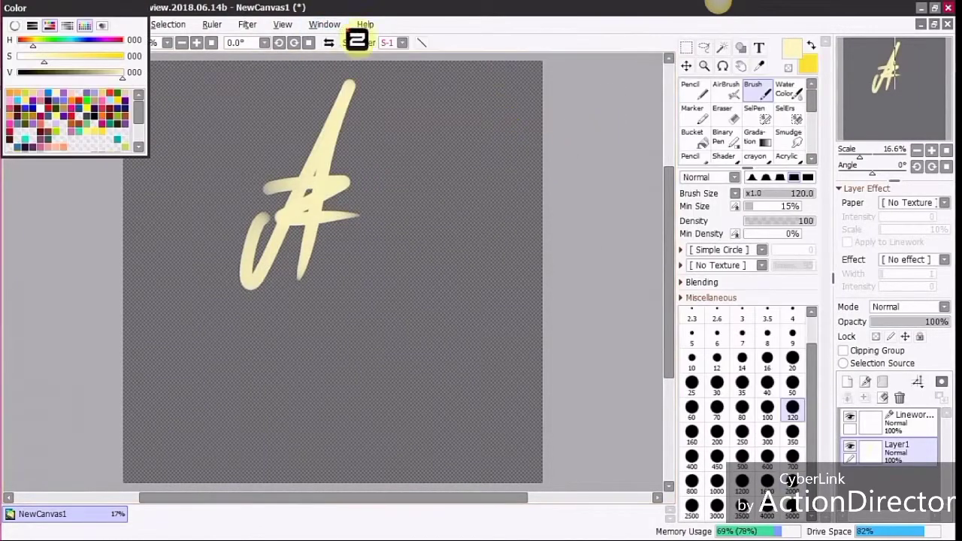
{"action": "left_click", "coordinate": [331, 24]}
{"action": "left_click", "coordinate": [617, 123]}
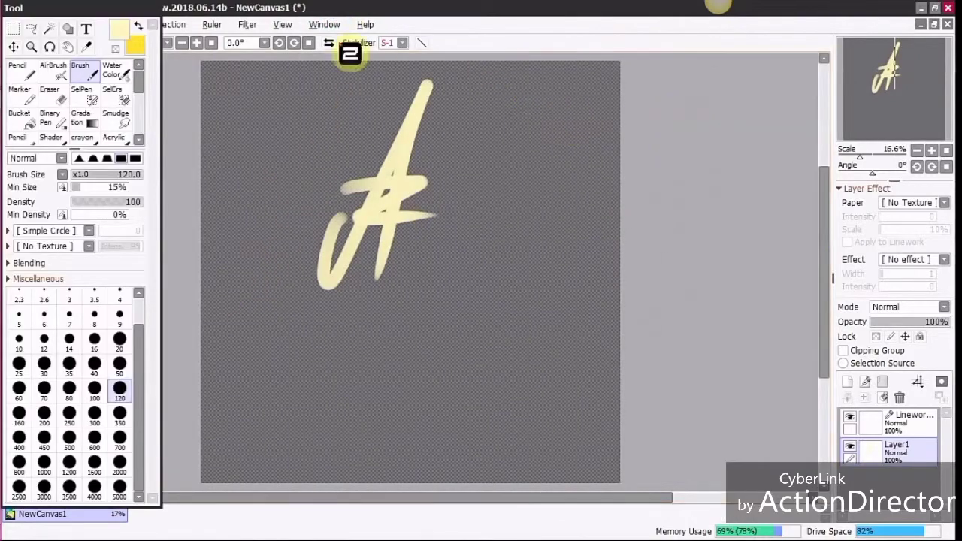
Dock the separated Color and Tool panels back into the main window.
{"action": "left_click", "coordinate": [331, 24]}
{"action": "left_click", "coordinate": [651, 83]}
{"action": "left_click", "coordinate": [331, 25]}
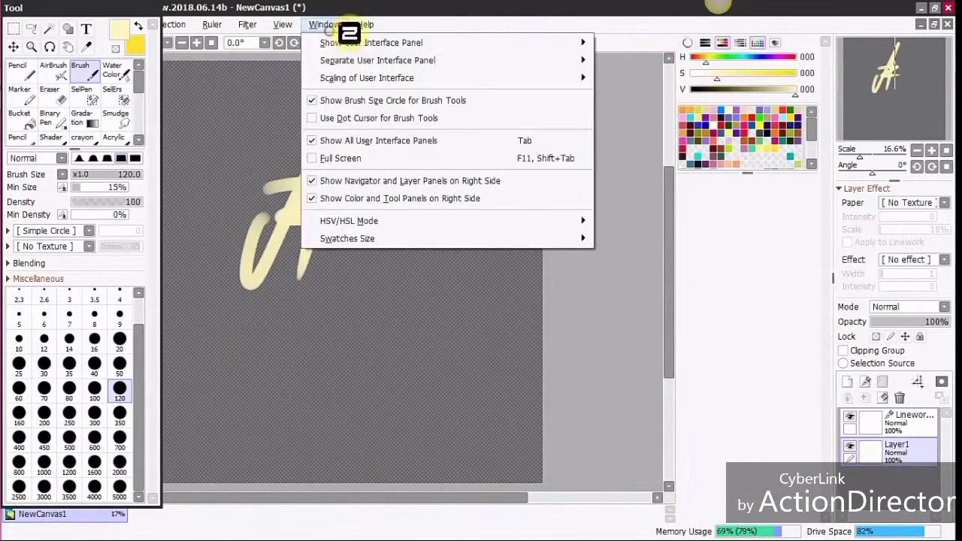
{"action": "left_click", "coordinate": [366, 25]}
{"action": "left_click", "coordinate": [324, 25]}
{"action": "mouse_move", "coordinate": [560, 65]}
{"action": "left_click", "coordinate": [624, 114]}
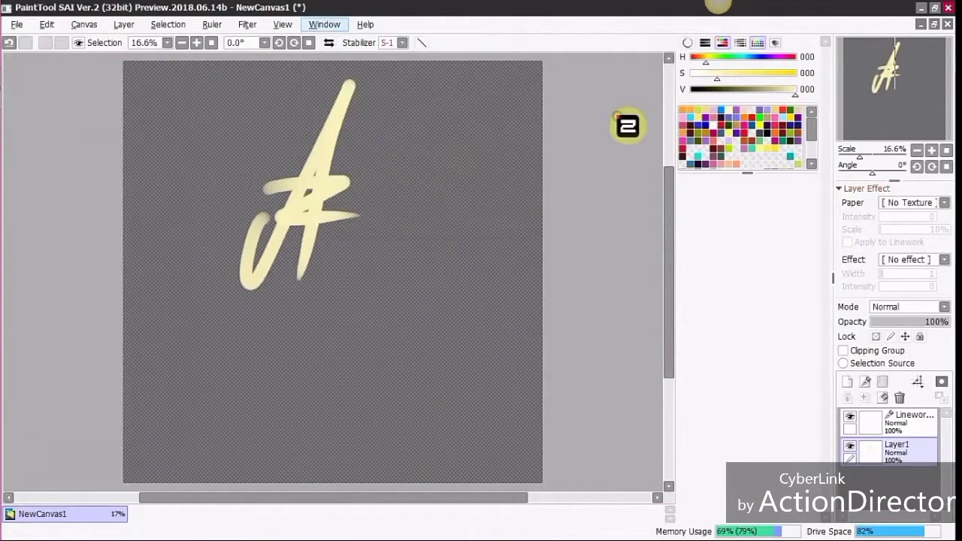
Try the middle and Large swatch sizes, then restore the color swatches to the smallest size.
{"action": "left_click", "coordinate": [328, 26]}
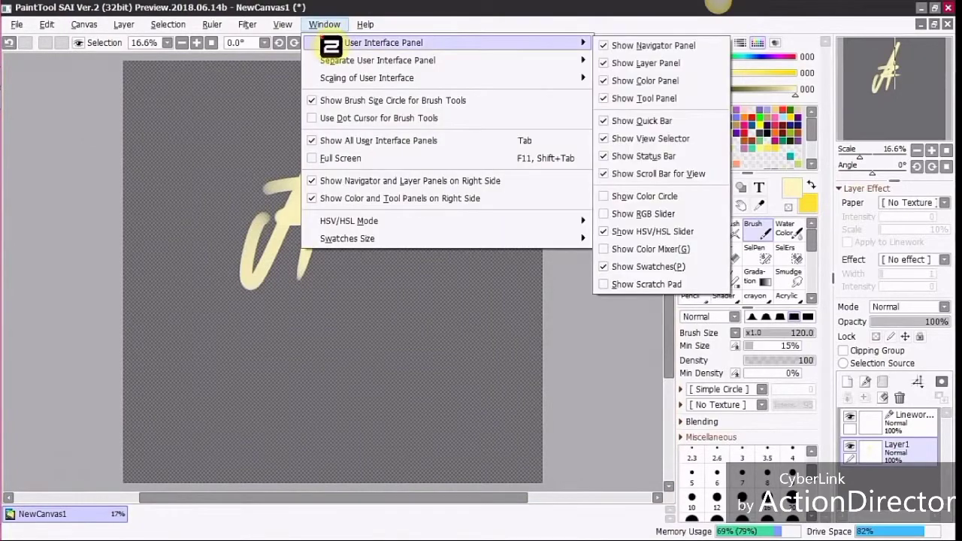
{"action": "mouse_move", "coordinate": [590, 240]}
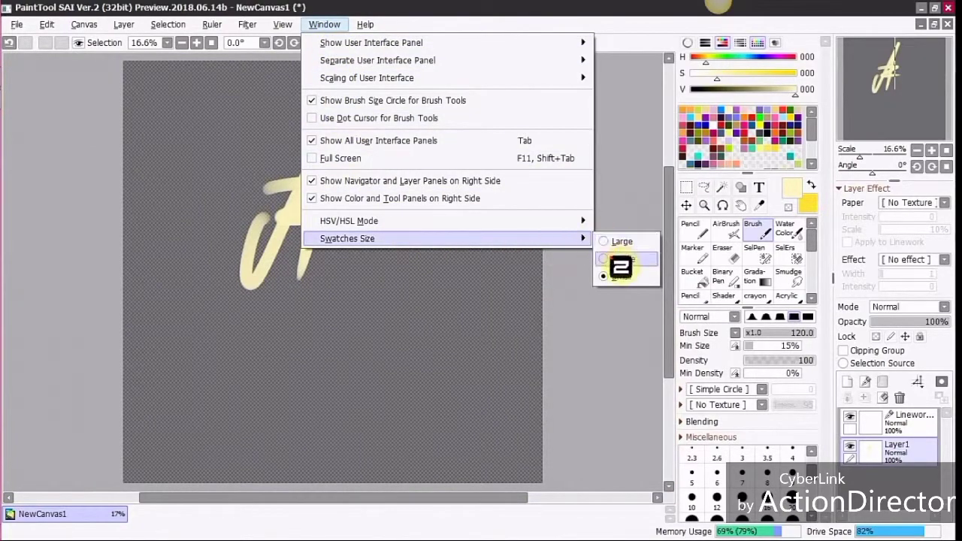
{"action": "left_click", "coordinate": [624, 259]}
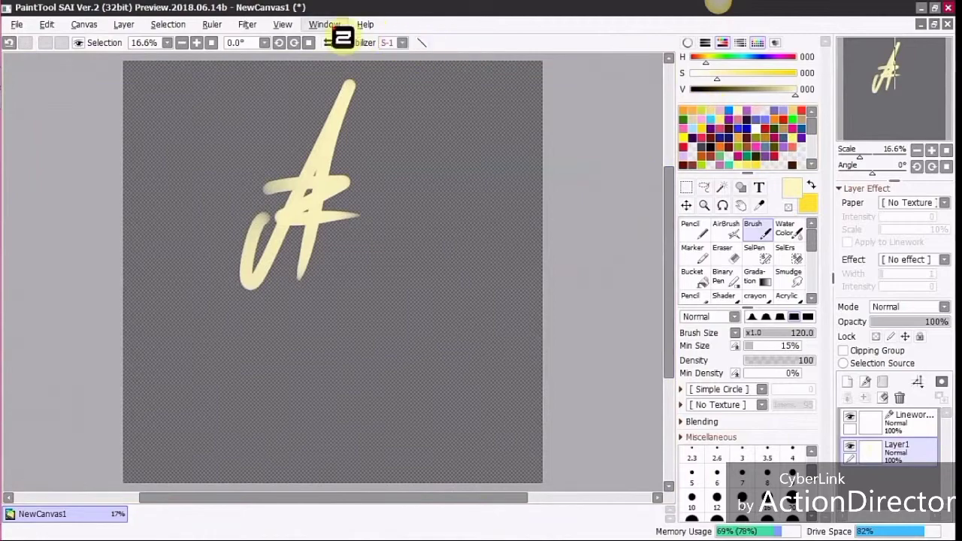
{"action": "left_click", "coordinate": [328, 25]}
{"action": "mouse_move", "coordinate": [590, 239]}
{"action": "left_click", "coordinate": [624, 242]}
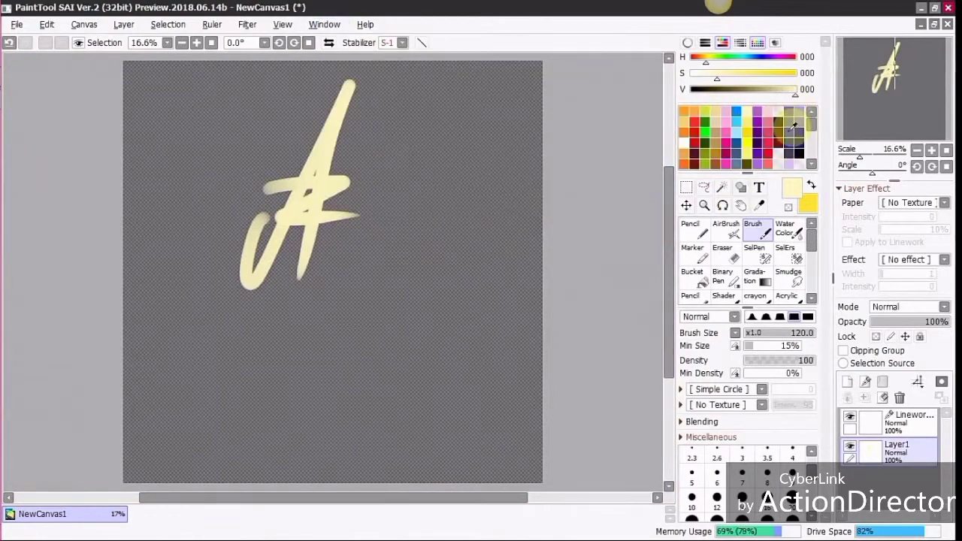
{"action": "left_click", "coordinate": [325, 24]}
{"action": "mouse_move", "coordinate": [454, 239]}
{"action": "left_click", "coordinate": [636, 259]}
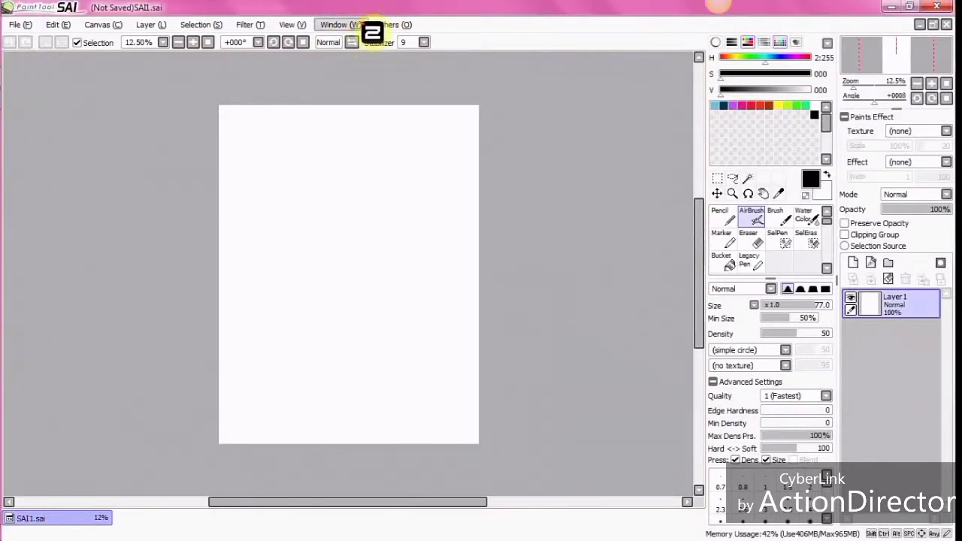
Switch to the original PaintTool SAI and examine its window display options and its help and settings commands.
{"action": "left_click", "coordinate": [368, 27]}
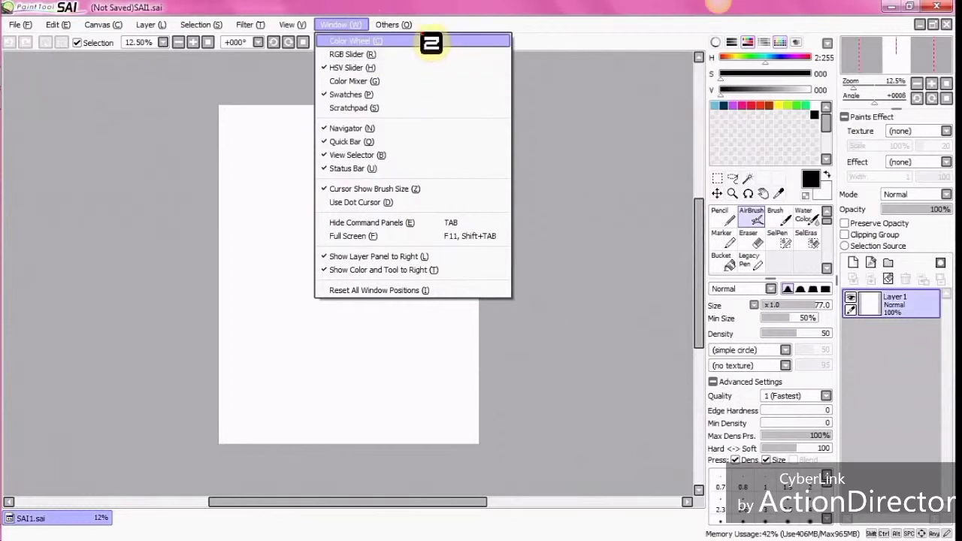
{"action": "mouse_move", "coordinate": [410, 33]}
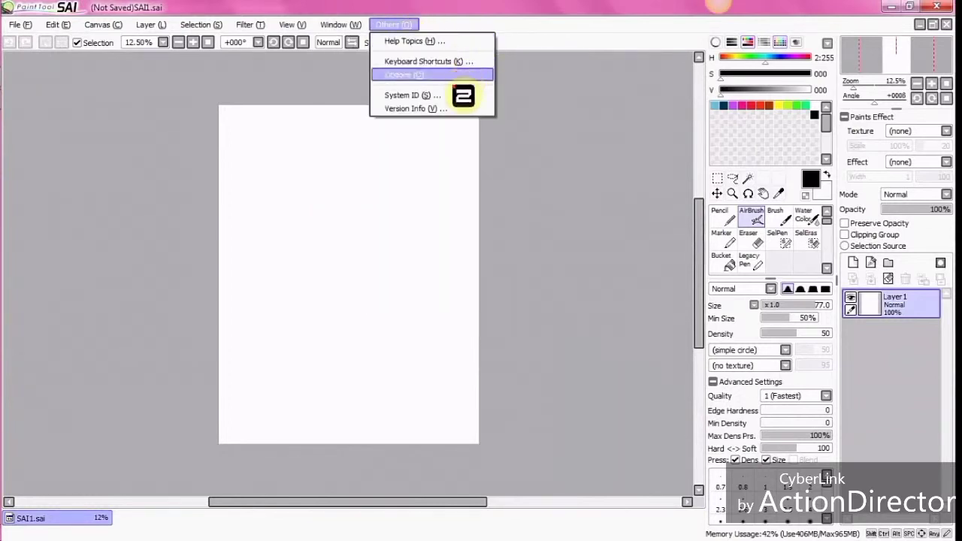
{"action": "left_click", "coordinate": [109, 130]}
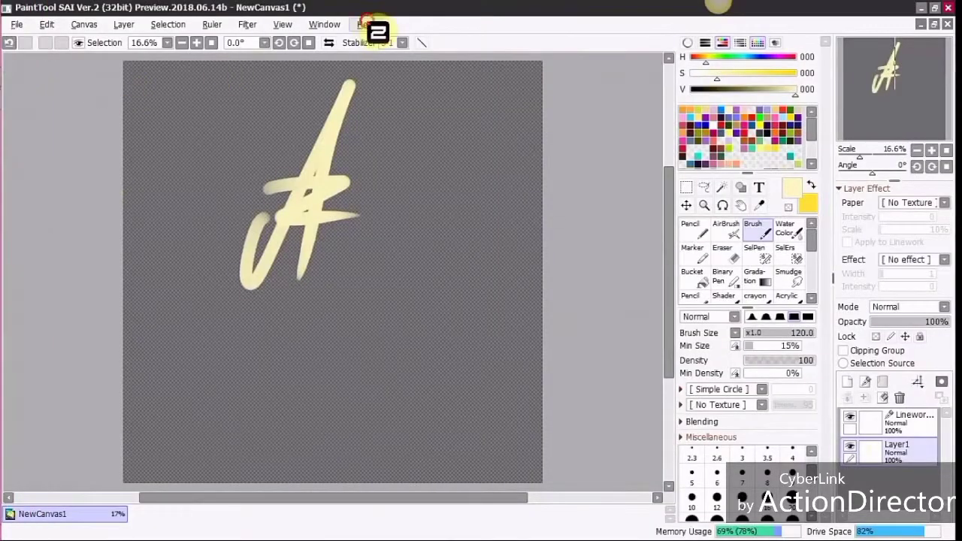
In PaintTool SAI Ver.2, review the shortcut key assignments and the File command group, then cancel without changes.
{"action": "left_click", "coordinate": [365, 24]}
{"action": "left_click", "coordinate": [439, 45]}
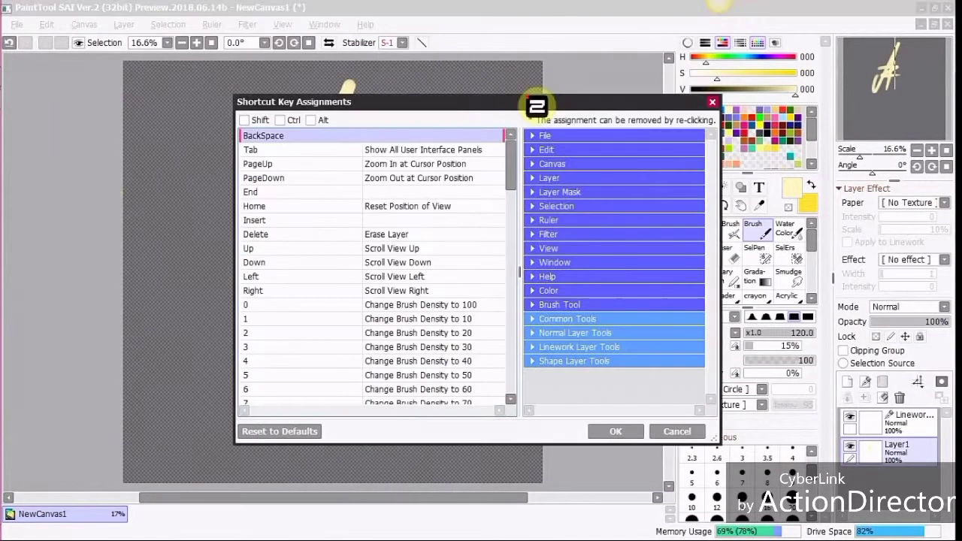
{"action": "left_click_drag", "start_coordinate": [519, 187], "coordinate": [523, 246]}
{"action": "left_click", "coordinate": [533, 135]}
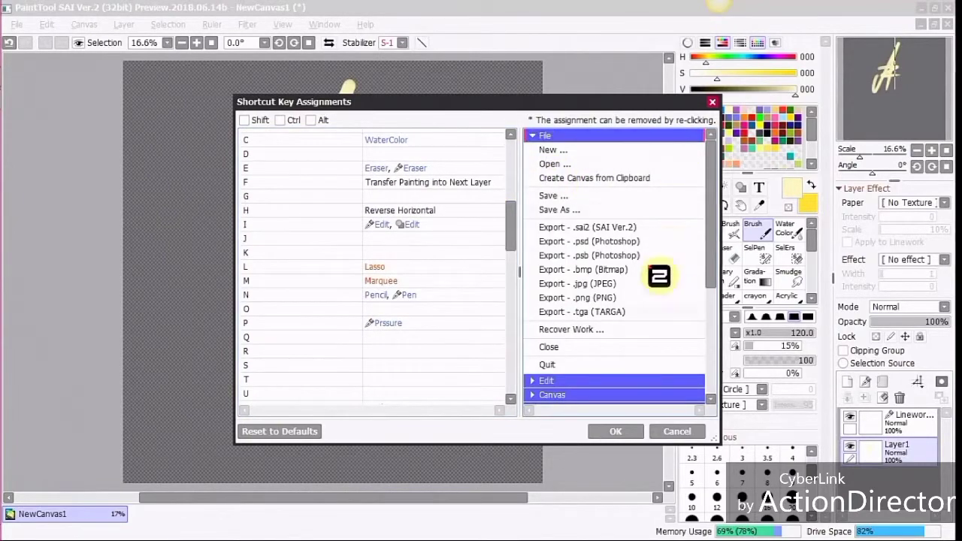
{"action": "left_click_drag", "start_coordinate": [710, 211], "coordinate": [711, 316]}
{"action": "left_click", "coordinate": [543, 258]}
{"action": "left_click", "coordinate": [676, 431]}
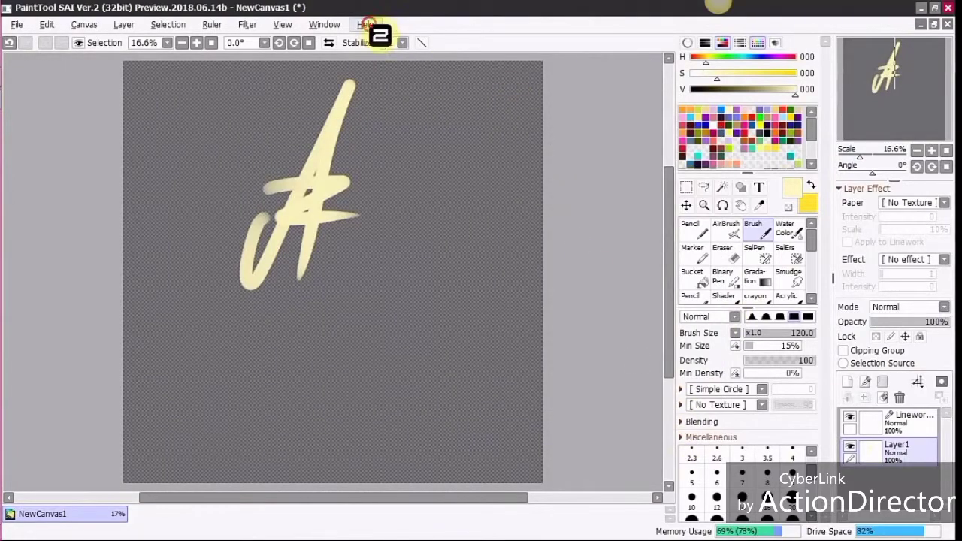
Review the Pen Tablet, Keyboard Operation, History & Recovery and Preference options, then cancel without changes.
{"action": "left_click", "coordinate": [366, 24]}
{"action": "left_click", "coordinate": [406, 60]}
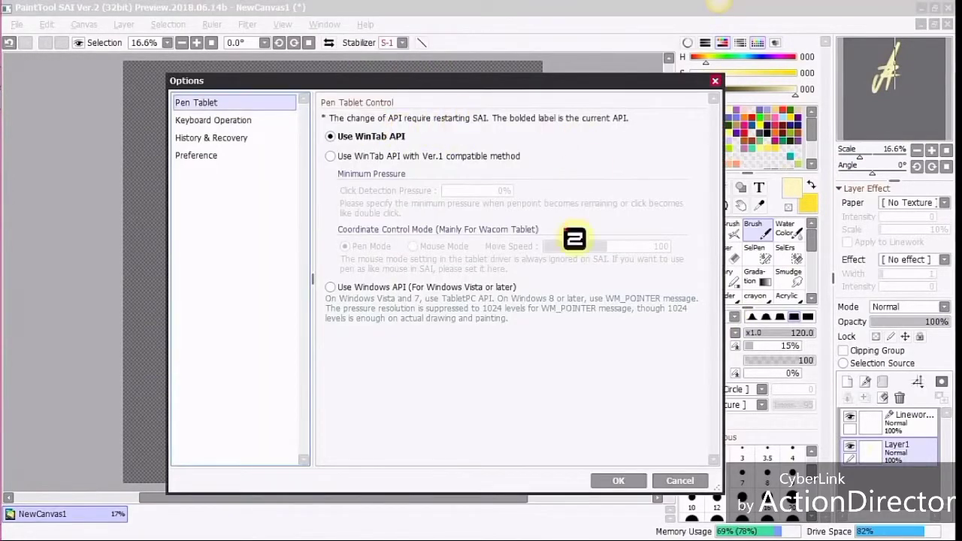
{"action": "left_click", "coordinate": [256, 120]}
{"action": "left_click", "coordinate": [263, 140]}
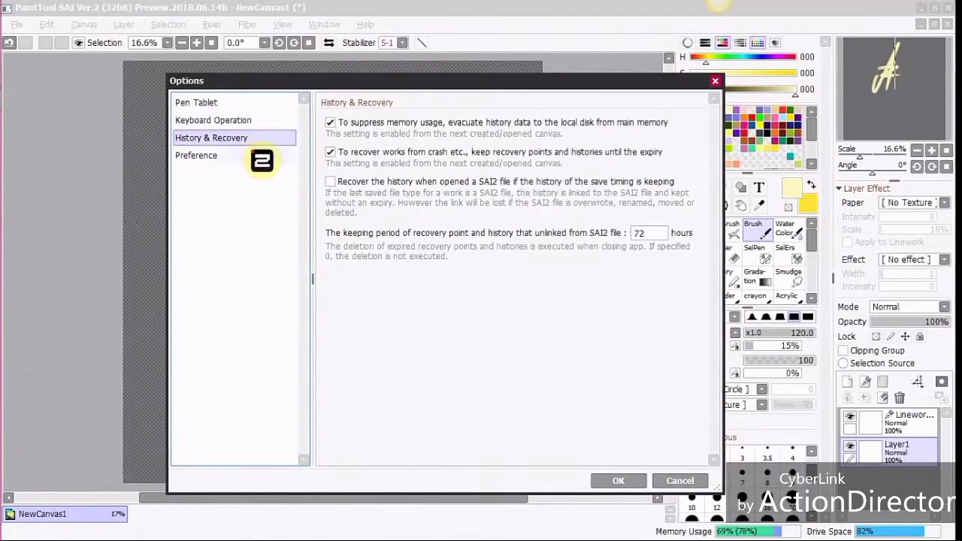
{"action": "left_click", "coordinate": [279, 155]}
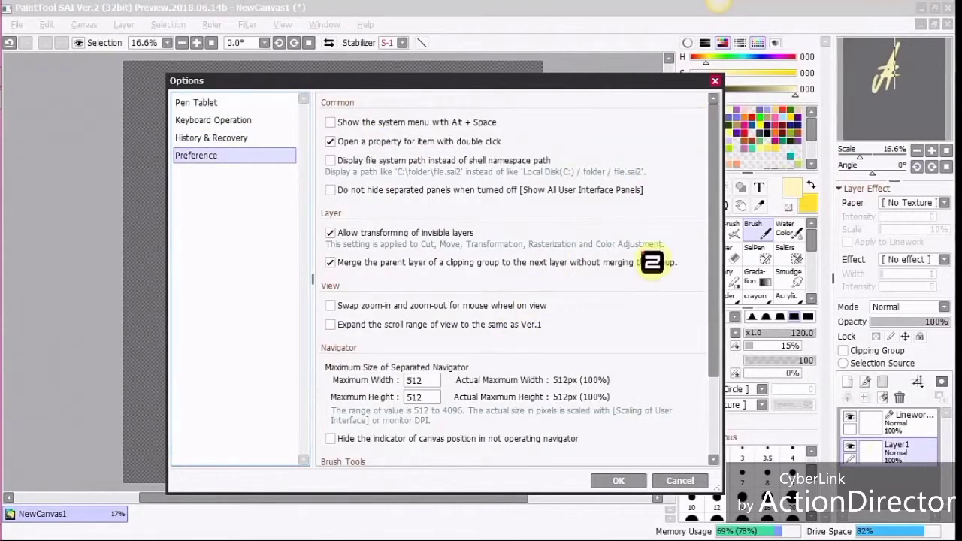
{"action": "left_click", "coordinate": [680, 481]}
Switch to the original PaintTool SAI and open its help topics to view the About PaintTool SAI page.
{"action": "mouse_move", "coordinate": [12, 157]}
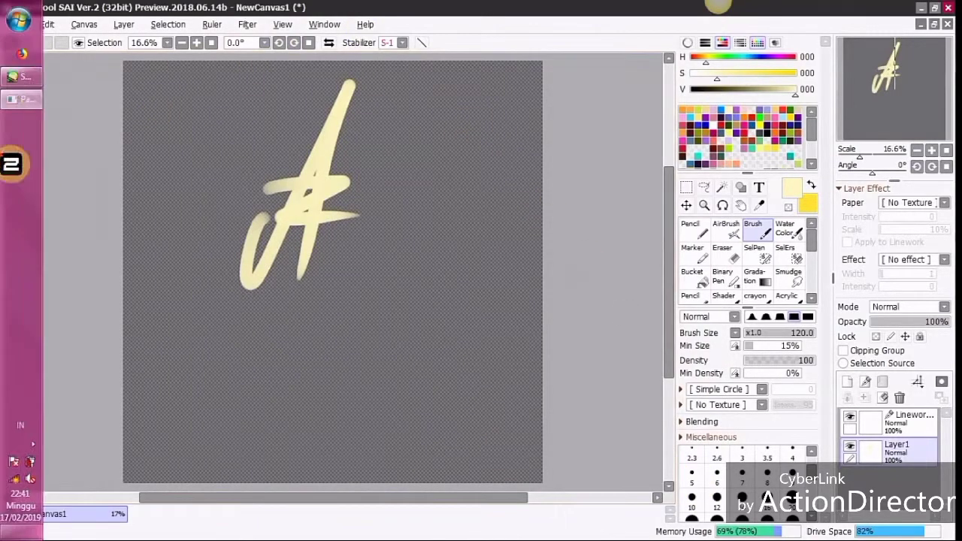
{"action": "left_click", "coordinate": [37, 84]}
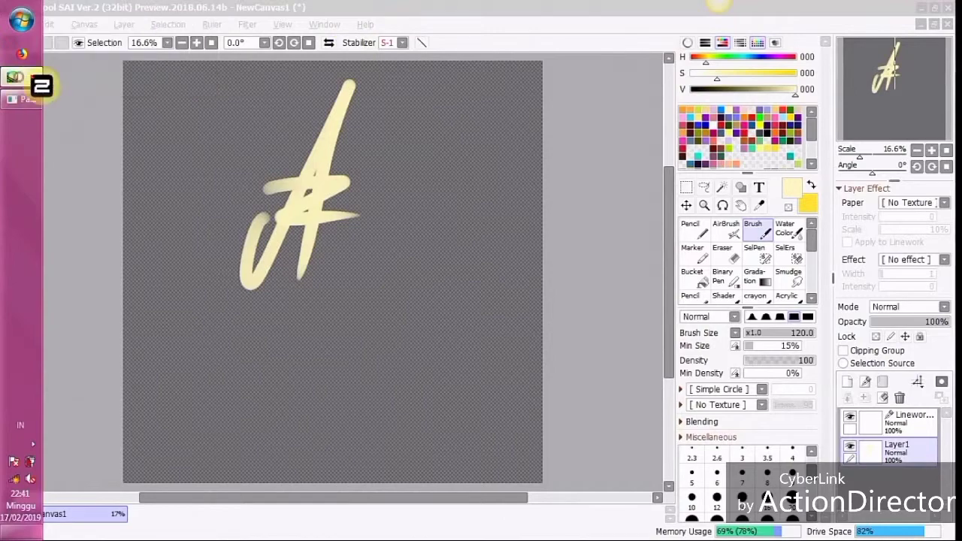
{"action": "left_click", "coordinate": [27, 77]}
{"action": "left_click", "coordinate": [395, 25]}
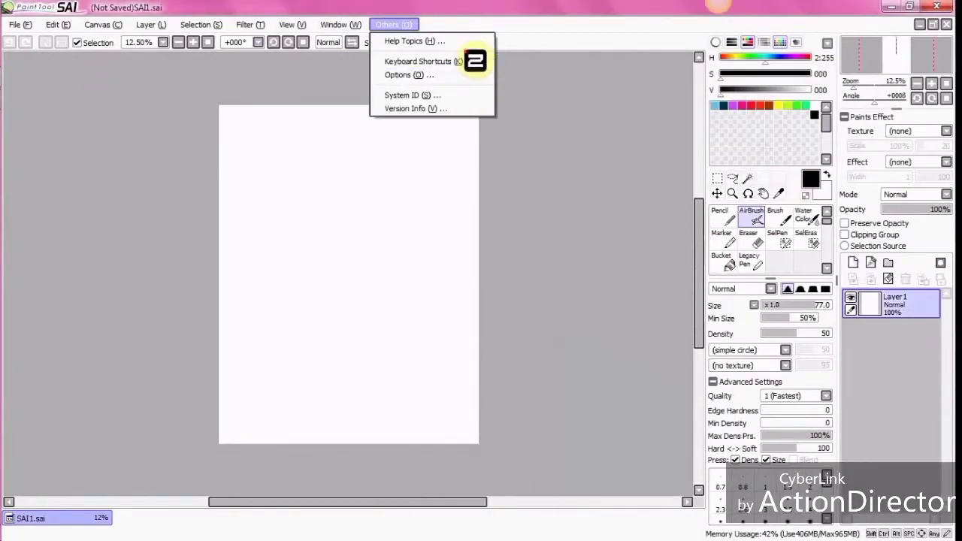
{"action": "left_click", "coordinate": [480, 39]}
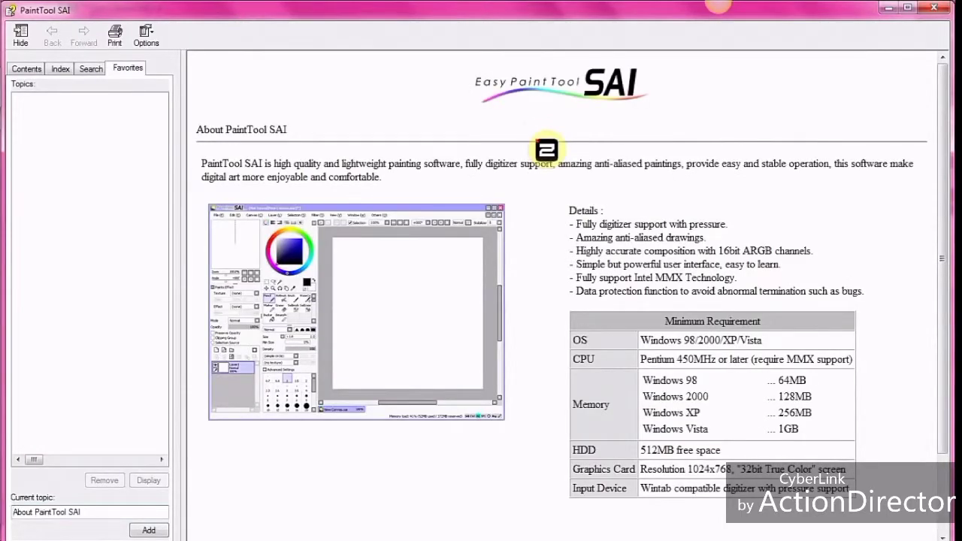
Read the About PaintTool SAI page, browse the Operation help topics Main Window, Workspace View and Quick Bar, and close the help.
{"action": "scroll", "coordinate": [943, 165], "scroll_direction": "down", "scroll_amount": 3}
{"action": "scroll", "coordinate": [946, 181], "scroll_direction": "up", "scroll_amount": 3}
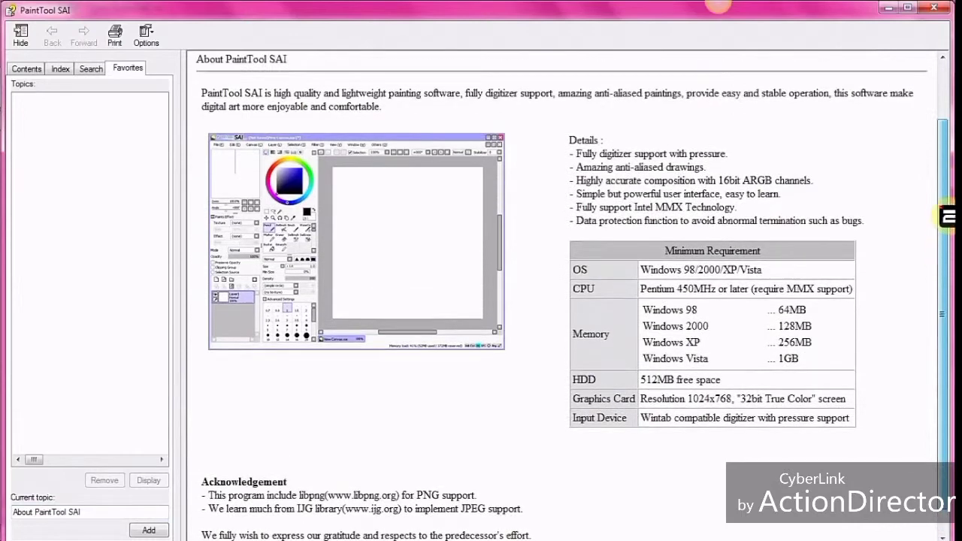
{"action": "left_click", "coordinate": [28, 68]}
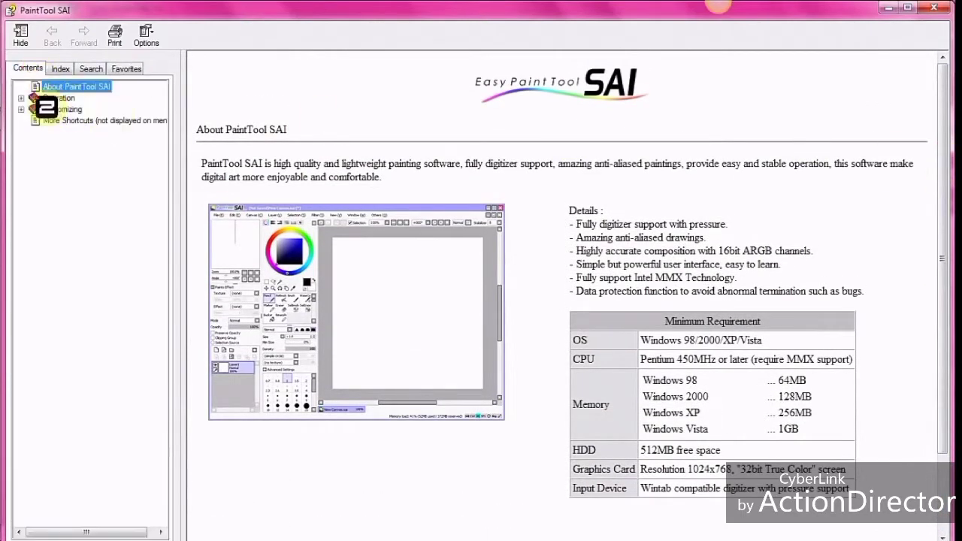
{"action": "double_click", "coordinate": [46, 101]}
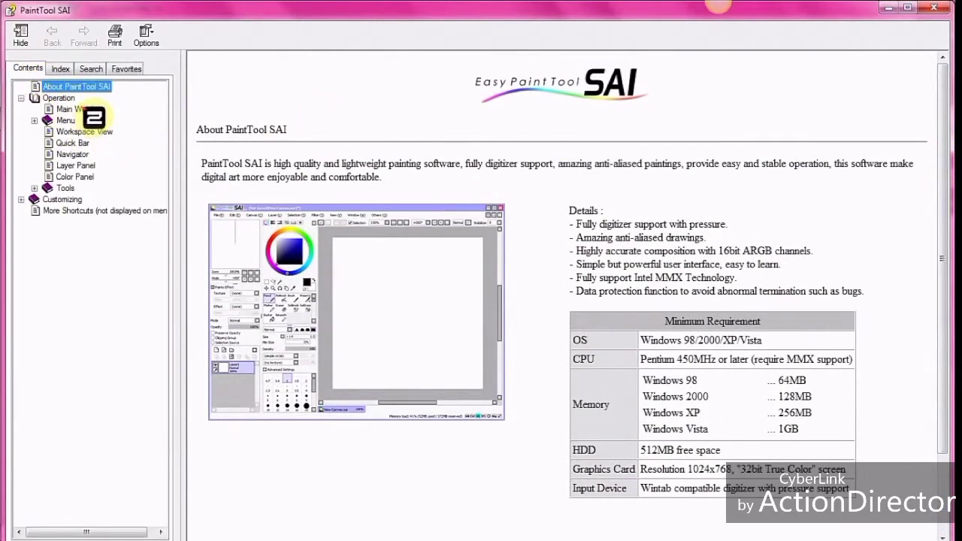
{"action": "left_click", "coordinate": [83, 110]}
{"action": "left_click_drag", "start_coordinate": [946, 185], "coordinate": [108, 142]}
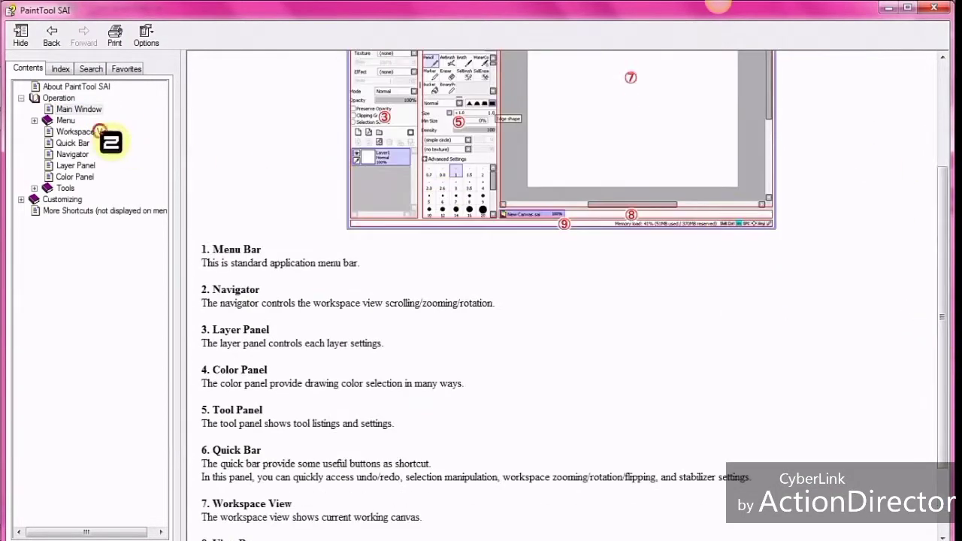
{"action": "left_click", "coordinate": [105, 133]}
{"action": "left_click", "coordinate": [75, 143]}
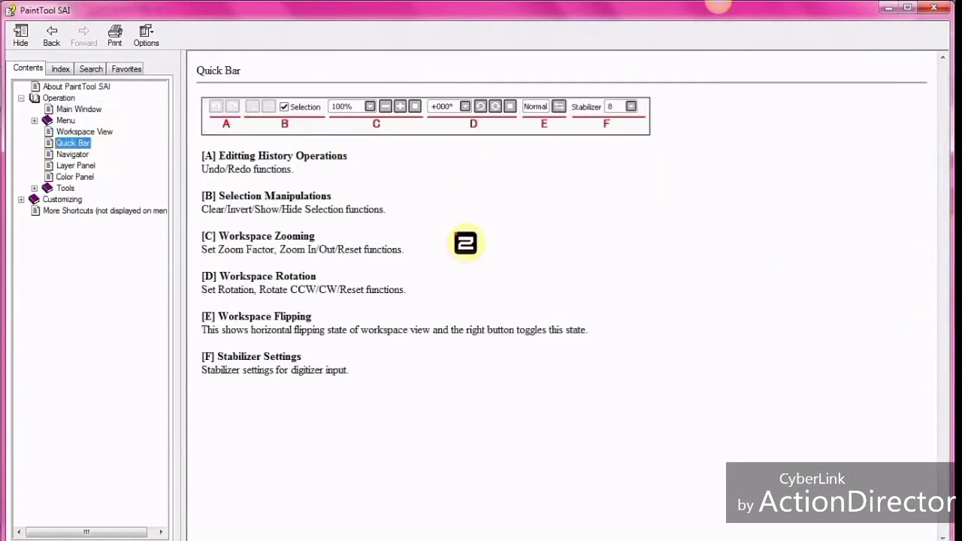
{"action": "left_click", "coordinate": [934, 8]}
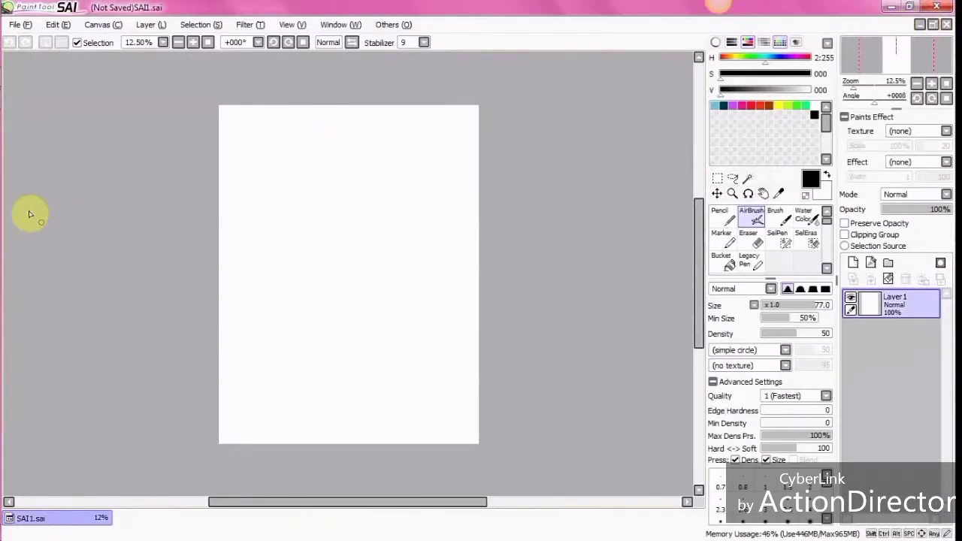
Review the Digitizer Support options of the original PaintTool SAI and close them without changes.
{"action": "left_click", "coordinate": [394, 25]}
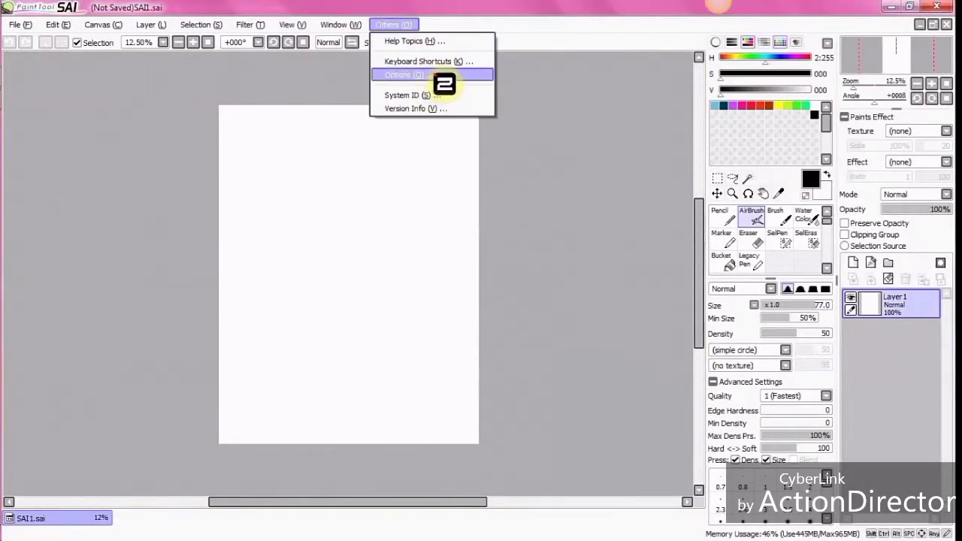
{"action": "left_click", "coordinate": [435, 75]}
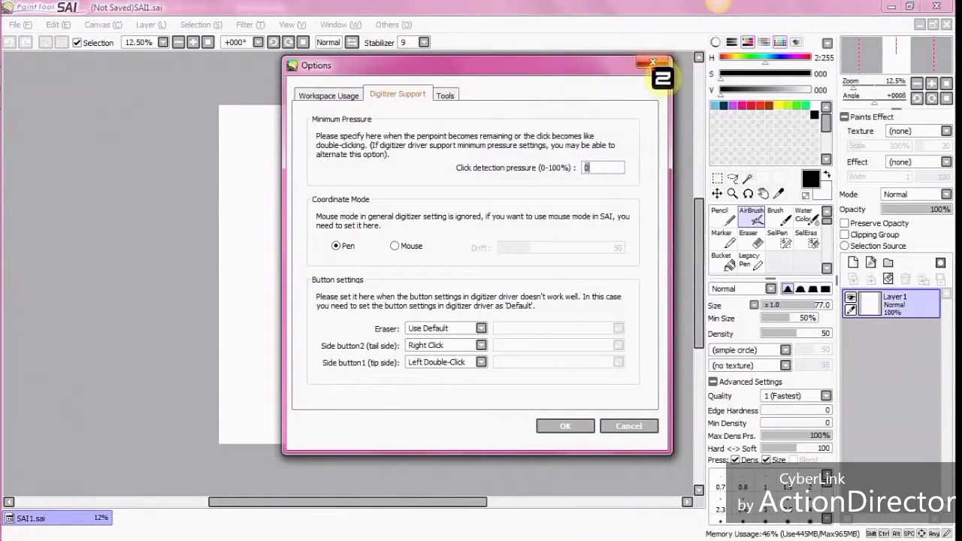
{"action": "left_click", "coordinate": [648, 65]}
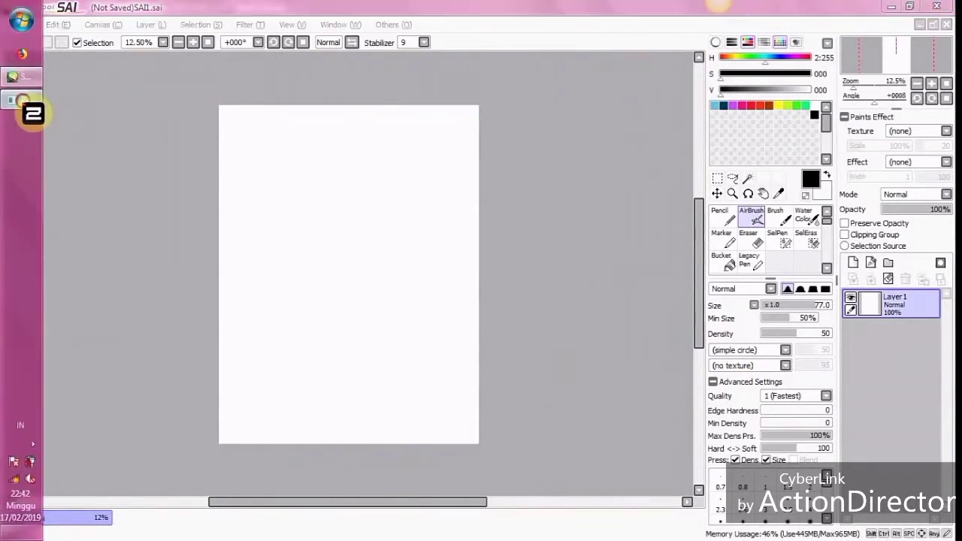
Switch to PaintTool SAI Ver.2, review all Preference options without changes, and check which commands its help group offers.
{"action": "left_click", "coordinate": [24, 101]}
{"action": "left_click", "coordinate": [366, 24]}
{"action": "left_click", "coordinate": [391, 66]}
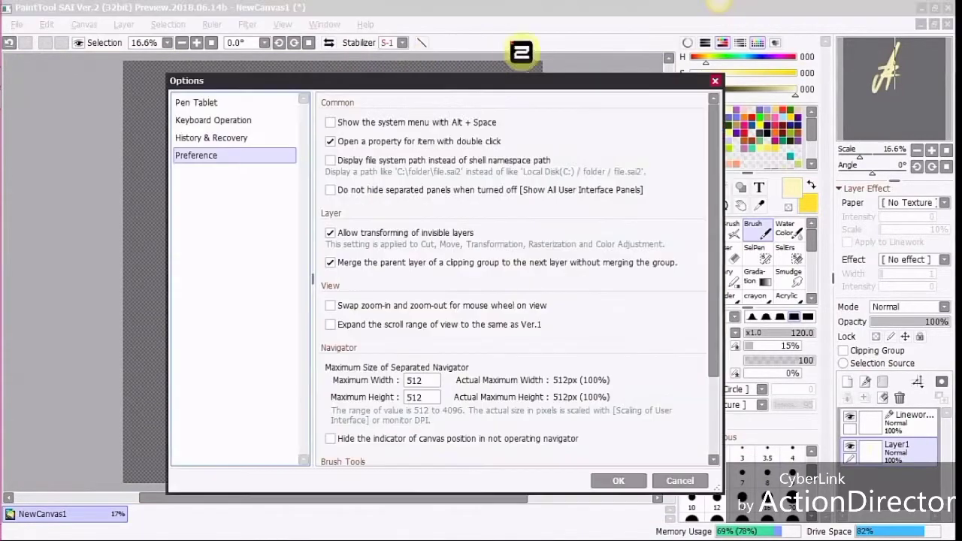
{"action": "scroll", "coordinate": [711, 121], "scroll_direction": "down", "scroll_amount": 3}
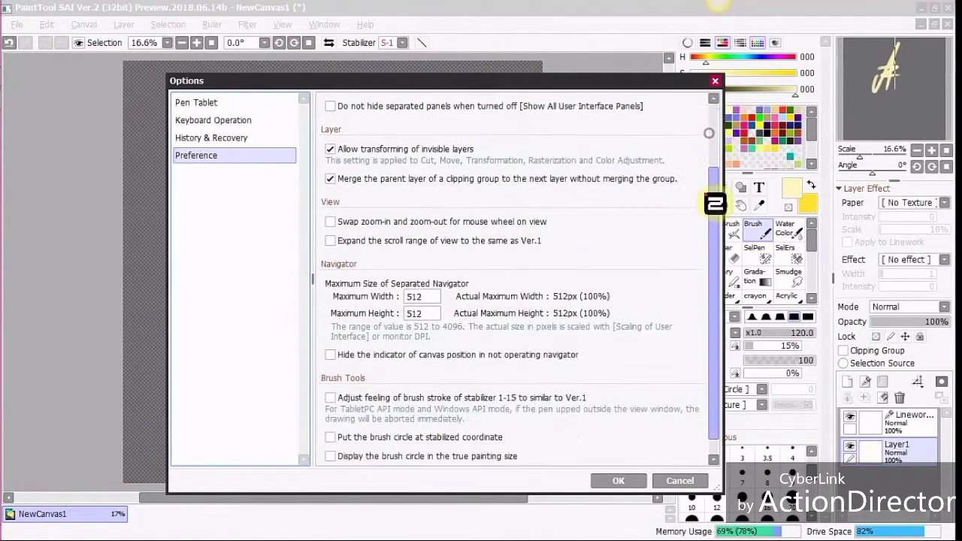
{"action": "scroll", "coordinate": [712, 83], "scroll_direction": "up", "scroll_amount": 3}
{"action": "left_click", "coordinate": [715, 80]}
{"action": "left_click", "coordinate": [365, 24]}
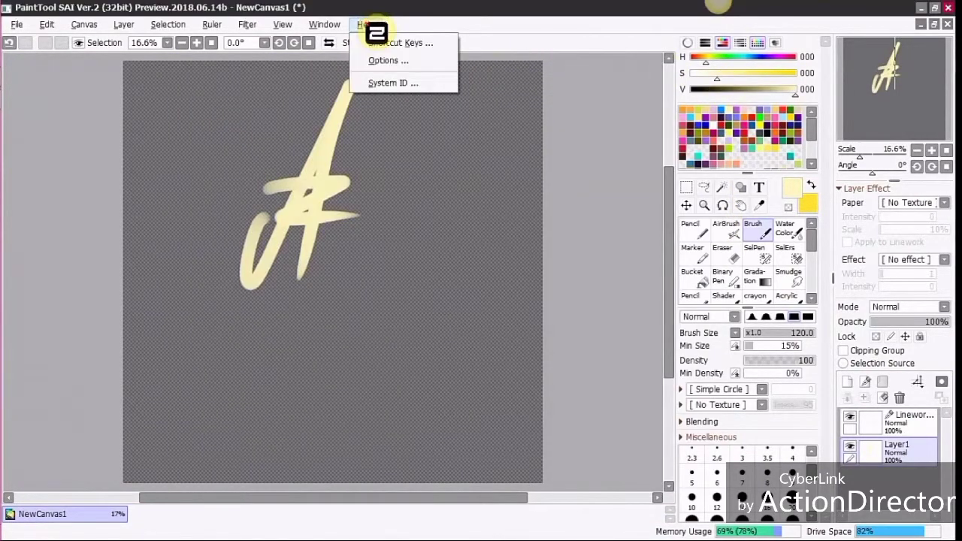
{"action": "left_click", "coordinate": [103, 165]}
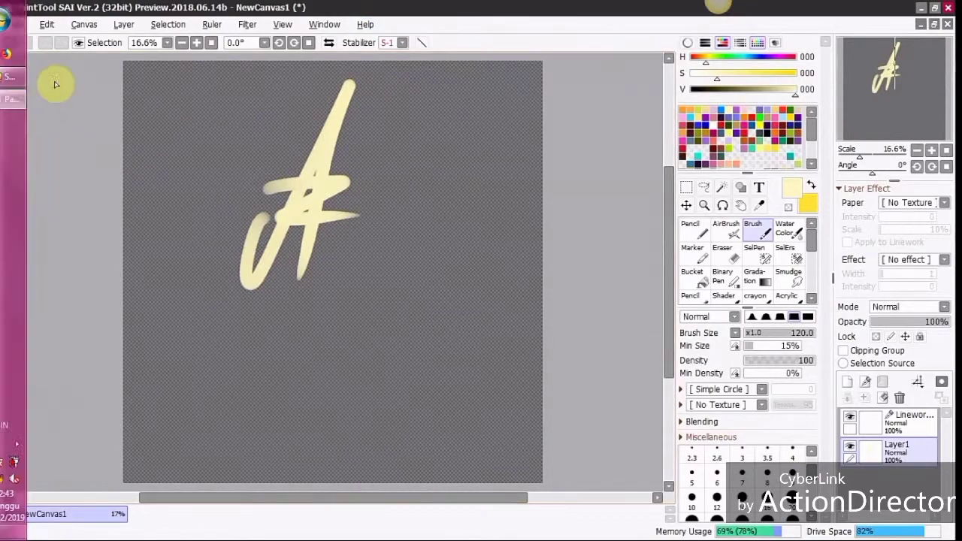
Switch to the original PaintTool SAI and examine its help topics, shortcuts, options, system ID and version info commands.
{"action": "right_click", "coordinate": [28, 83]}
{"action": "left_click", "coordinate": [34, 82]}
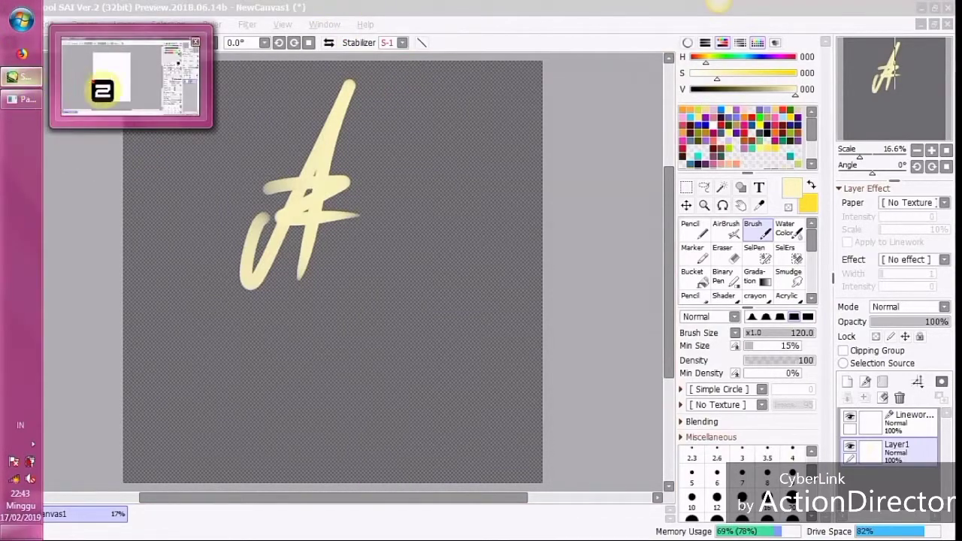
{"action": "left_click", "coordinate": [36, 81]}
{"action": "left_click", "coordinate": [398, 25]}
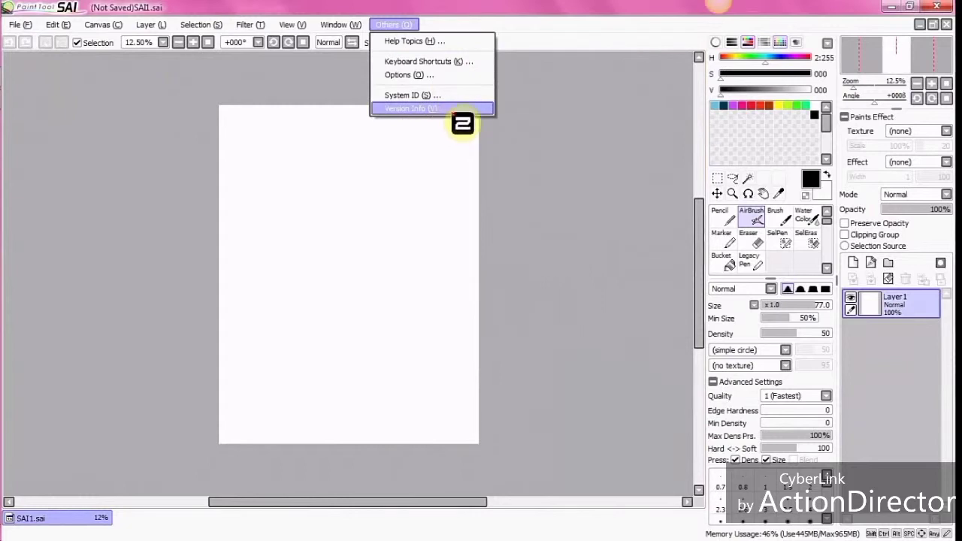
{"action": "left_click", "coordinate": [544, 191]}
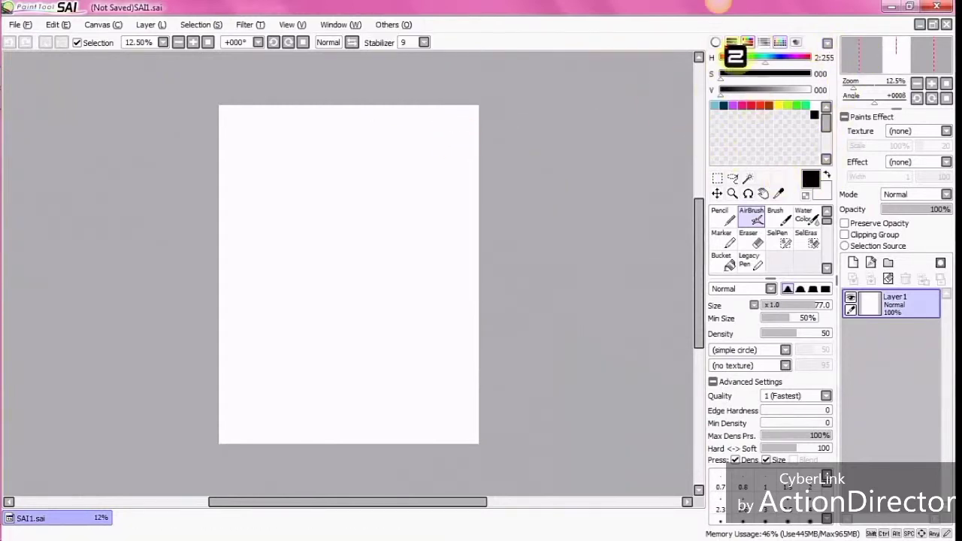
Keep the V-HSV slider mode and show the color wheel, RGB sliders, color mixer and scratch pad.
{"action": "left_click", "coordinate": [828, 42]}
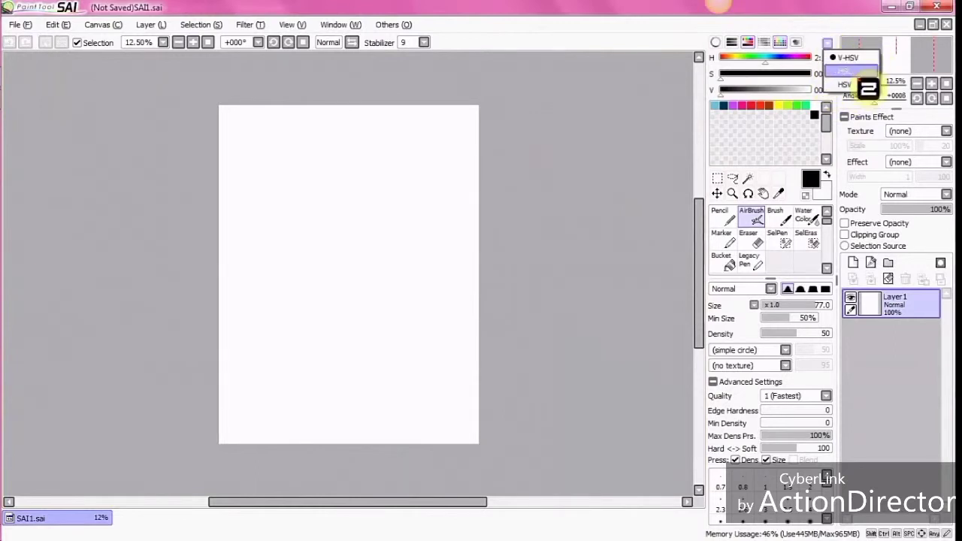
{"action": "left_click", "coordinate": [841, 58]}
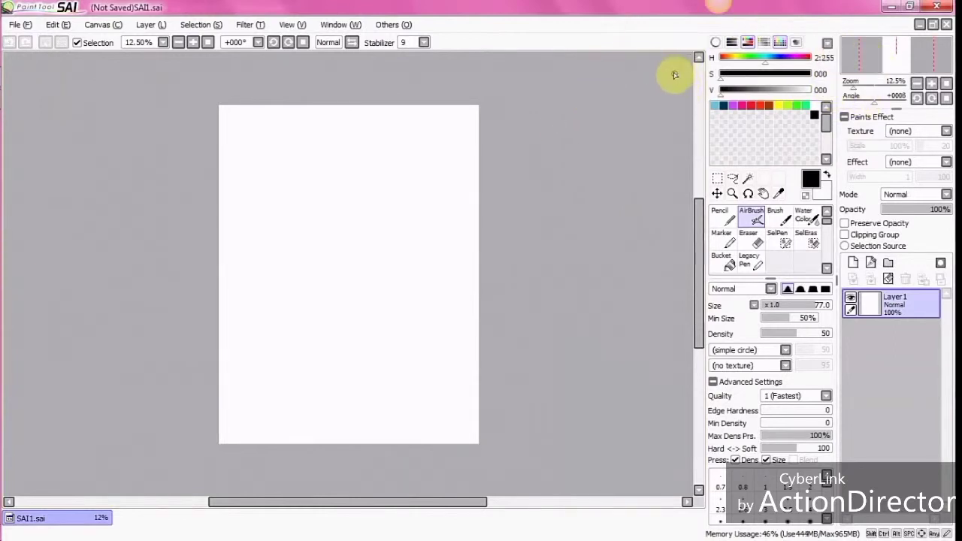
{"action": "left_click", "coordinate": [717, 42]}
{"action": "left_click", "coordinate": [733, 43]}
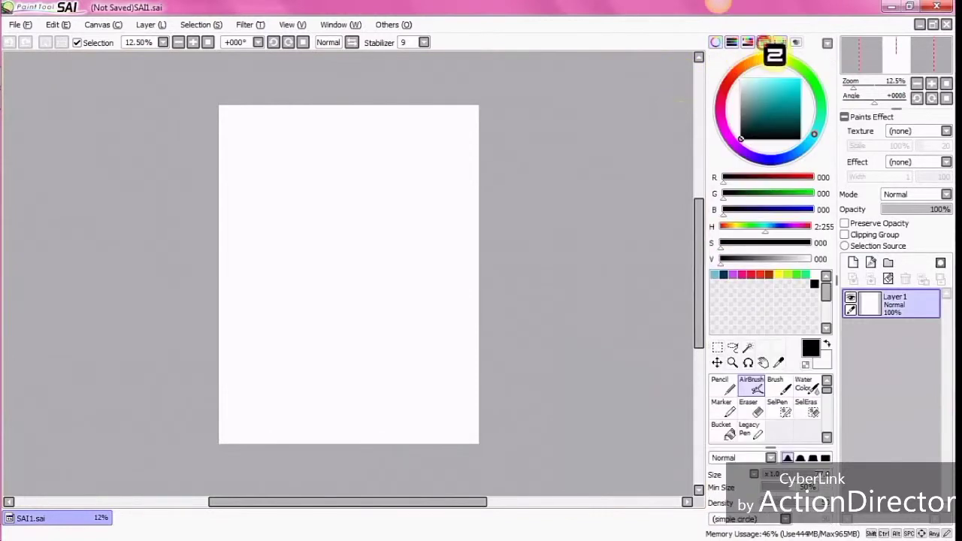
{"action": "left_click", "coordinate": [763, 42]}
{"action": "left_click", "coordinate": [780, 42]}
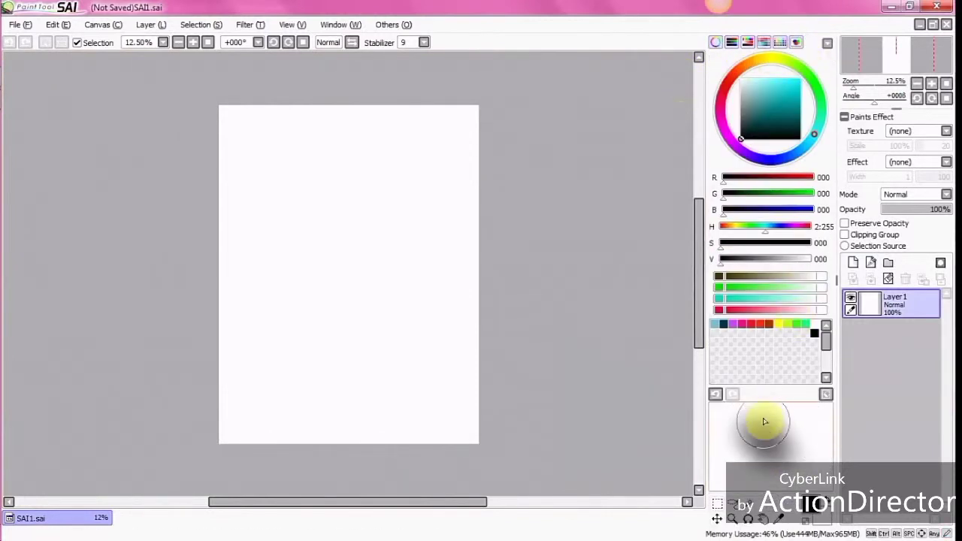
Pick the brown and pink swatches and paint a test stroke with each on the scratch pad.
{"action": "left_click", "coordinate": [767, 323]}
{"action": "left_click_drag", "start_coordinate": [760, 440], "coordinate": [789, 447]}
{"action": "left_click", "coordinate": [746, 324]}
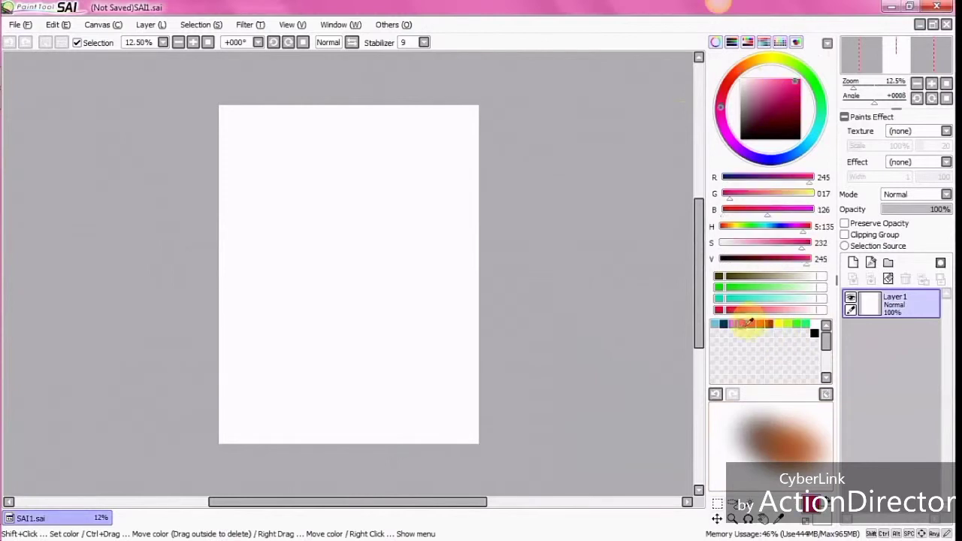
{"action": "mouse_move", "coordinate": [714, 436]}
{"action": "left_mouse_down"}
{"action": "mouse_move", "coordinate": [725, 459]}
{"action": "mouse_move", "coordinate": [756, 451]}
{"action": "left_mouse_up"}
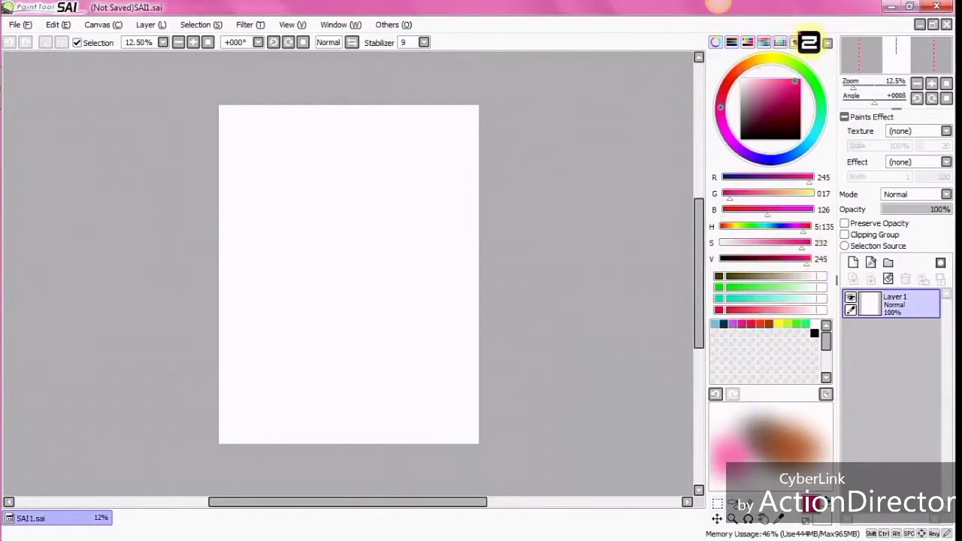
Hide the scratch pad, the color mixer and the RGB sliders.
{"action": "left_click", "coordinate": [780, 42]}
{"action": "left_click", "coordinate": [762, 42]}
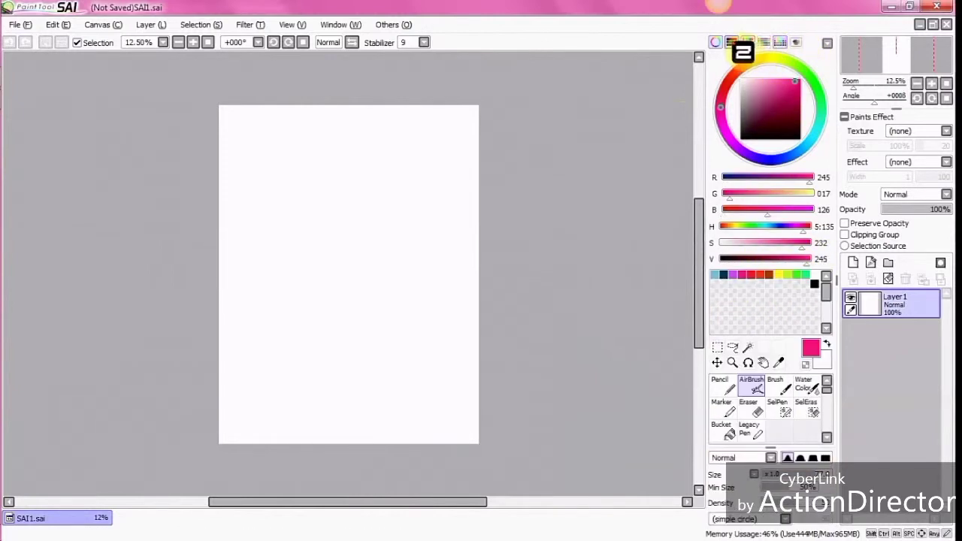
{"action": "left_click", "coordinate": [733, 43]}
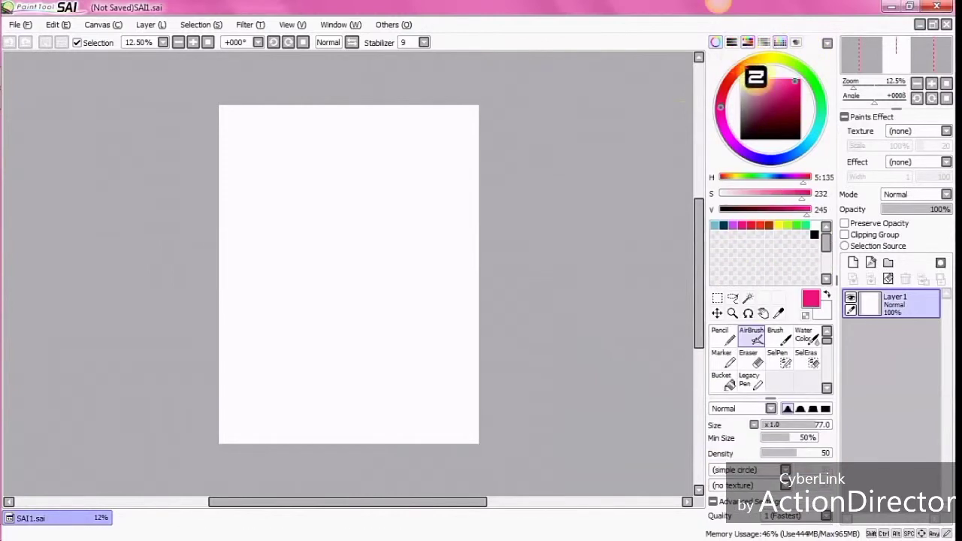
Switch to PaintTool SAI Ver.2, show the color wheel and RGB sliders, and try out the color mixer, swatches and scratch pad displays.
{"action": "left_click", "coordinate": [27, 110]}
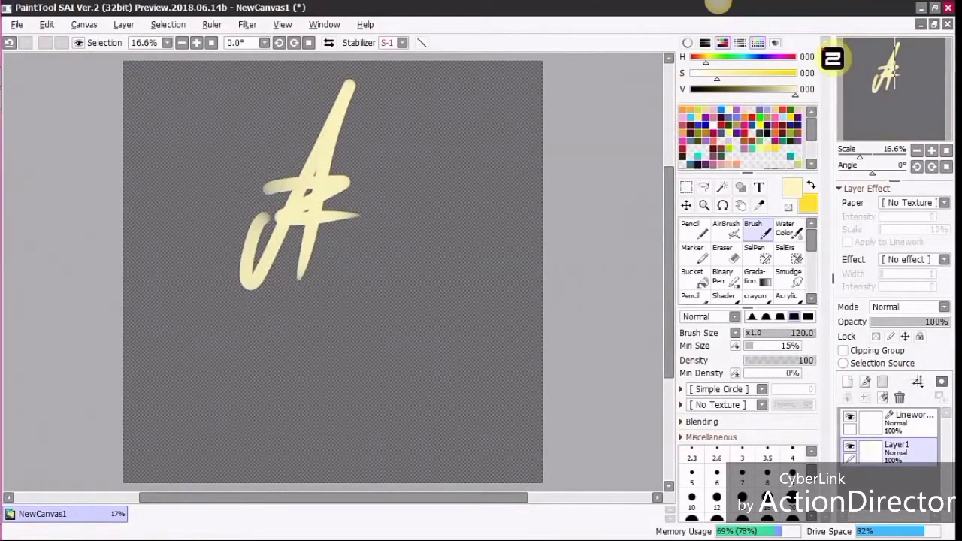
{"action": "left_click", "coordinate": [687, 43]}
{"action": "left_click", "coordinate": [705, 42]}
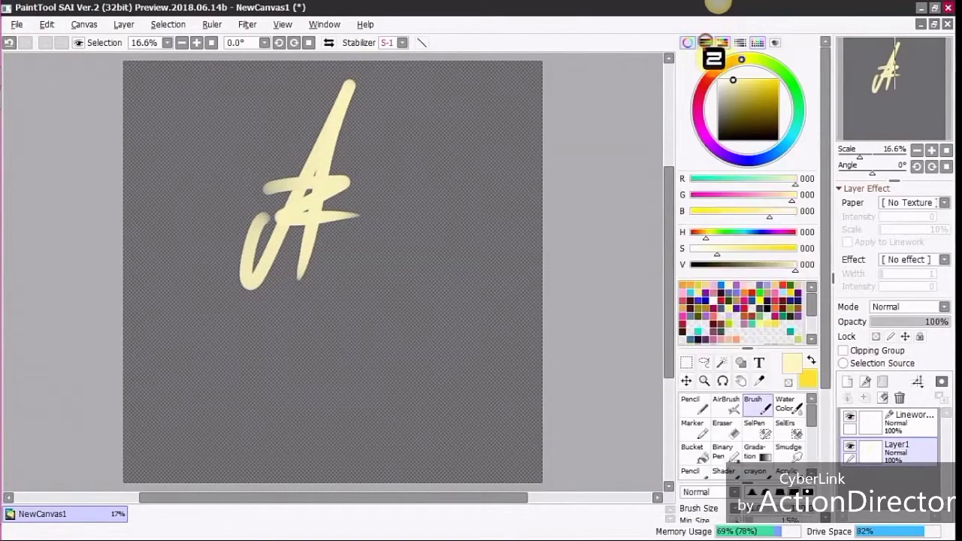
{"action": "left_click", "coordinate": [741, 43]}
{"action": "left_click", "coordinate": [759, 43]}
{"action": "left_click", "coordinate": [775, 43]}
{"action": "left_click", "coordinate": [759, 43]}
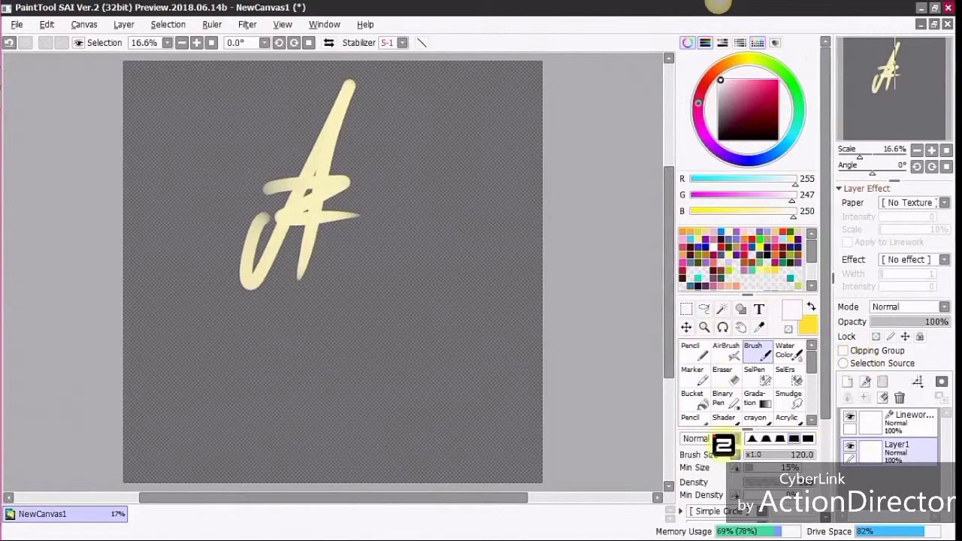
{"action": "mouse_move", "coordinate": [826, 368]}
{"action": "left_mouse_down"}
{"action": "mouse_move", "coordinate": [818, 466]}
{"action": "mouse_move", "coordinate": [811, 457]}
{"action": "left_mouse_up"}
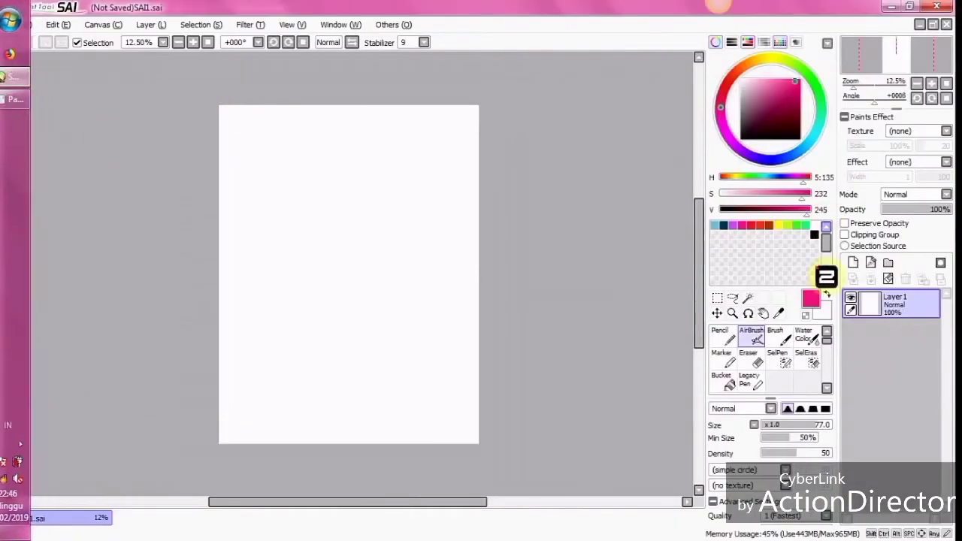
Switch back to PaintTool SAI Ver.2 from the original version and clear the brush drawing on Layer1.
{"action": "mouse_move", "coordinate": [9, 150]}
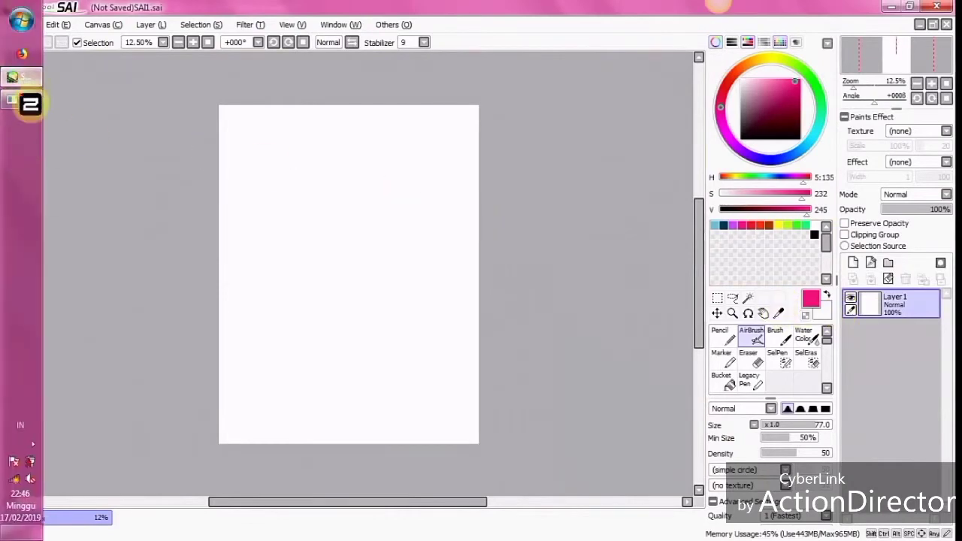
{"action": "left_click", "coordinate": [30, 103]}
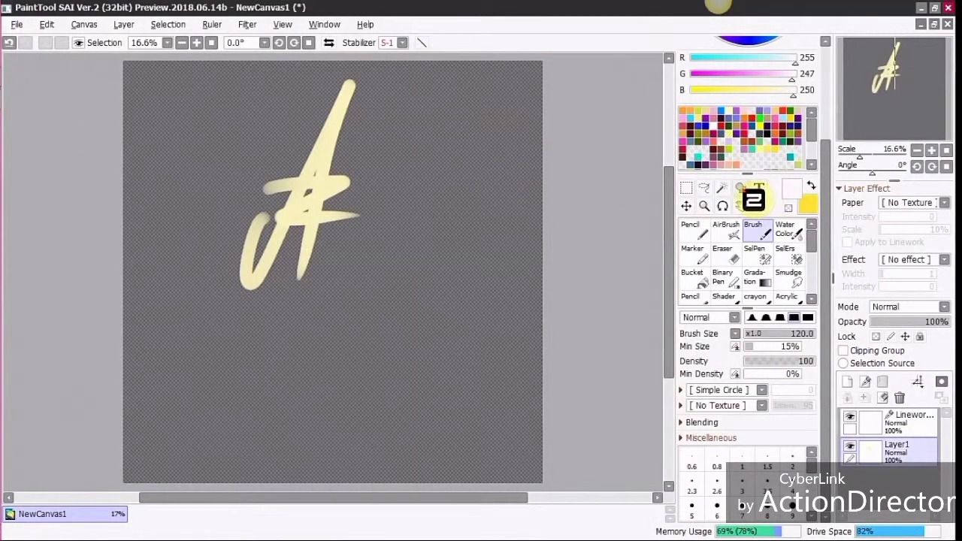
{"action": "left_click", "coordinate": [883, 397]}
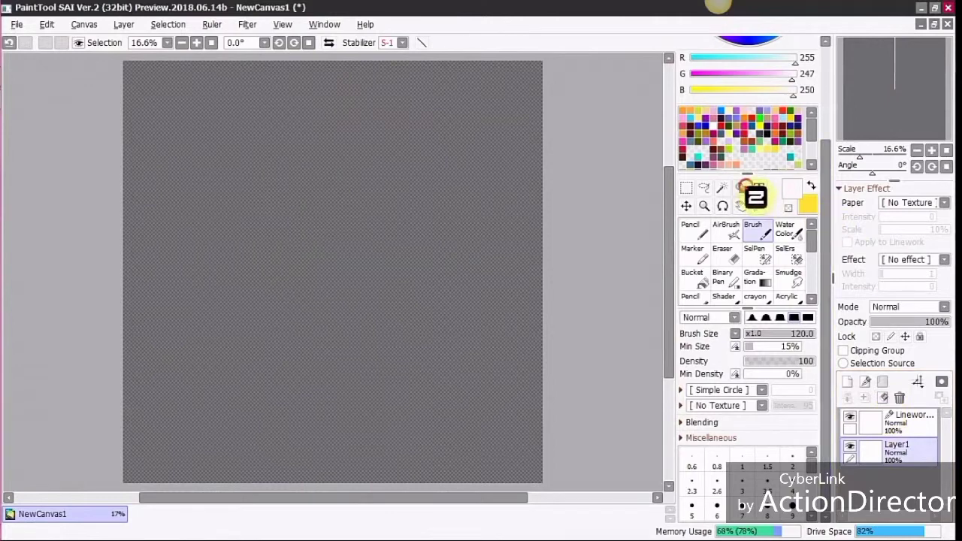
Draw four yellow ellipses on the canvas with the Shape tool's circle, one upper left and three on the right half.
{"action": "left_click", "coordinate": [741, 188]}
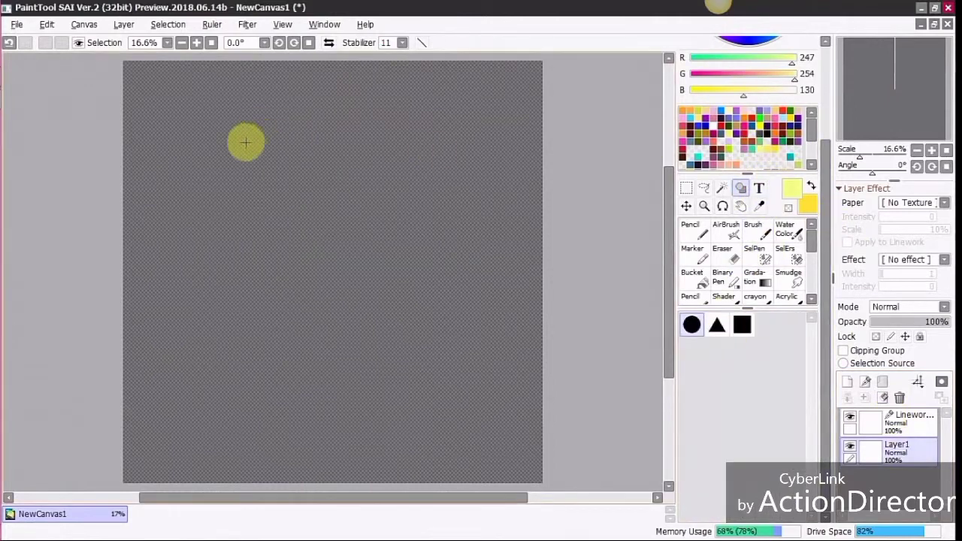
{"action": "left_click_drag", "start_coordinate": [213, 126], "coordinate": [375, 249]}
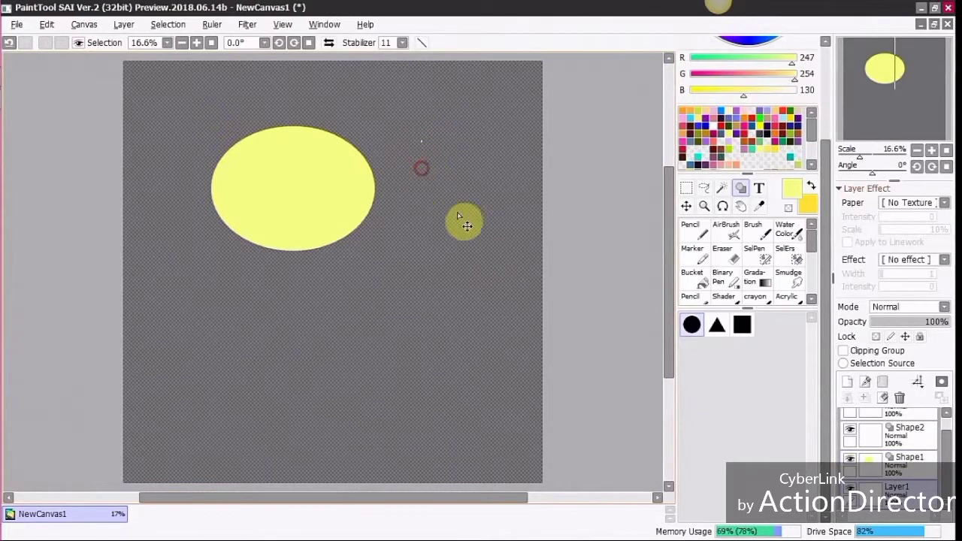
{"action": "left_click_drag", "start_coordinate": [445, 197], "coordinate": [538, 298]}
{"action": "left_click_drag", "start_coordinate": [410, 116], "coordinate": [528, 236]}
{"action": "left_click_drag", "start_coordinate": [342, 269], "coordinate": [501, 444]}
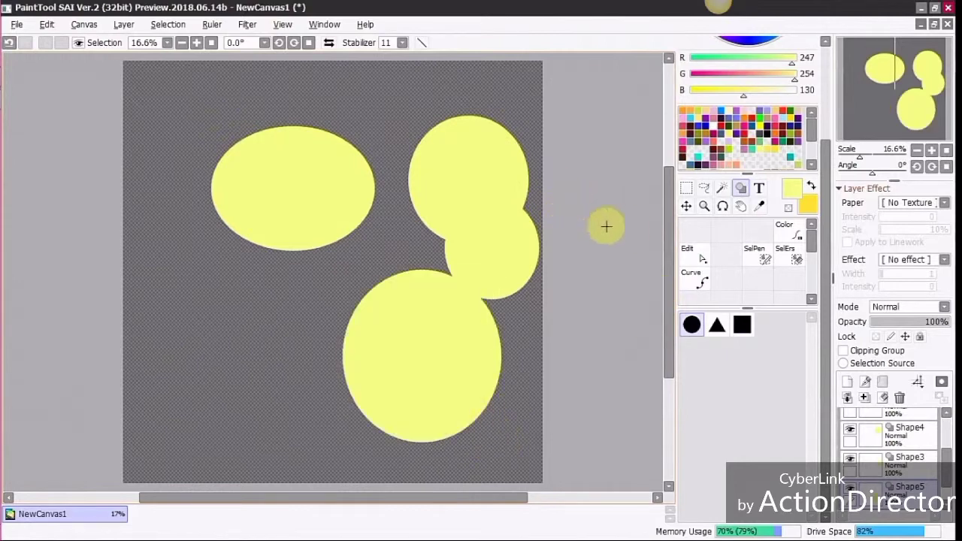
Delete the shape layers of the large bottom ellipse and the small ellipse at the right edge.
{"action": "mouse_move", "coordinate": [946, 451]}
{"action": "left_mouse_down"}
{"action": "mouse_move", "coordinate": [942, 419]}
{"action": "mouse_move", "coordinate": [941, 463]}
{"action": "left_mouse_up"}
{"action": "left_click", "coordinate": [900, 397]}
{"action": "left_click", "coordinate": [900, 396]}
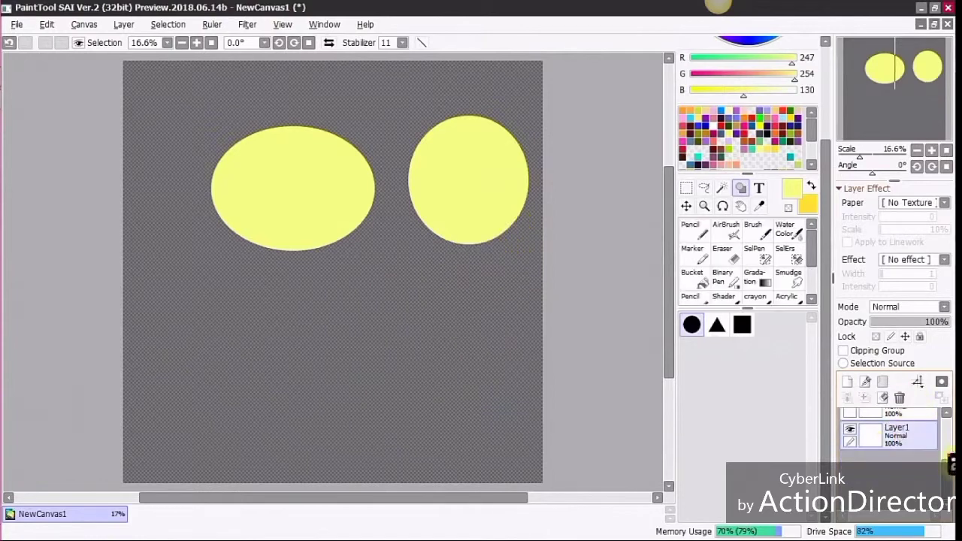
Delete the shape layers of the two remaining yellow ellipses.
{"action": "left_click", "coordinate": [900, 396]}
{"action": "left_click", "coordinate": [911, 425]}
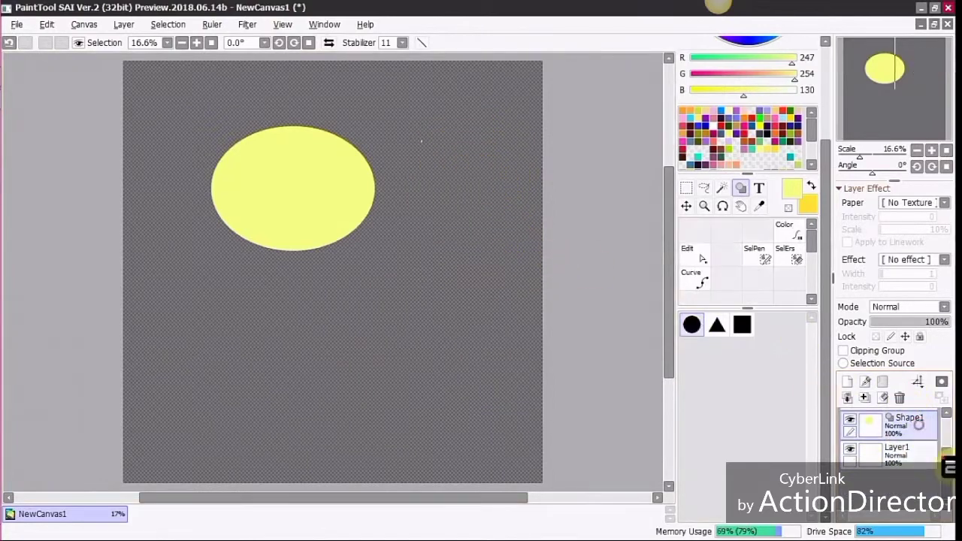
{"action": "left_click_drag", "start_coordinate": [943, 455], "coordinate": [943, 436]}
{"action": "left_click", "coordinate": [899, 396]}
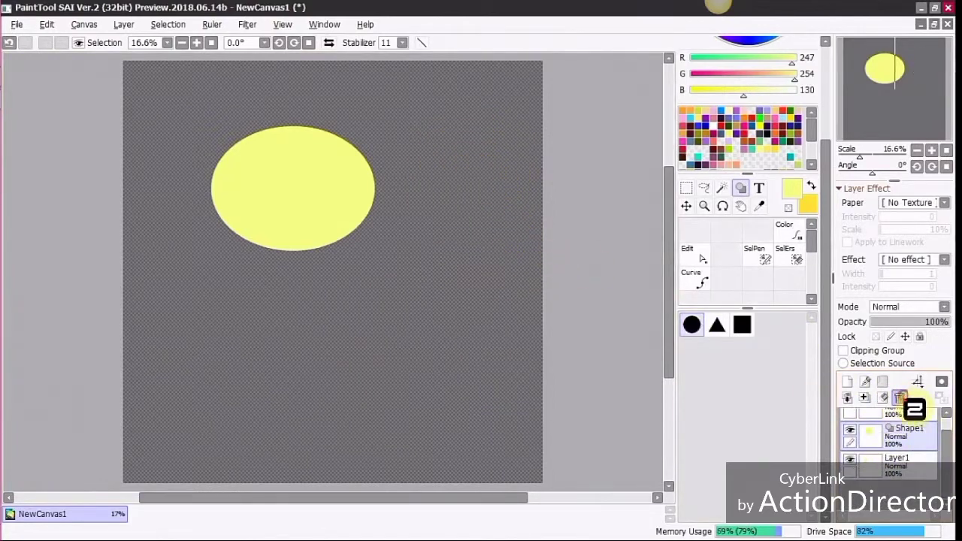
{"action": "left_click", "coordinate": [901, 398]}
Draw three yellow triangles with the Shape tool: a large one lower right, a small one left of centre and one upper right.
{"action": "left_click", "coordinate": [718, 324]}
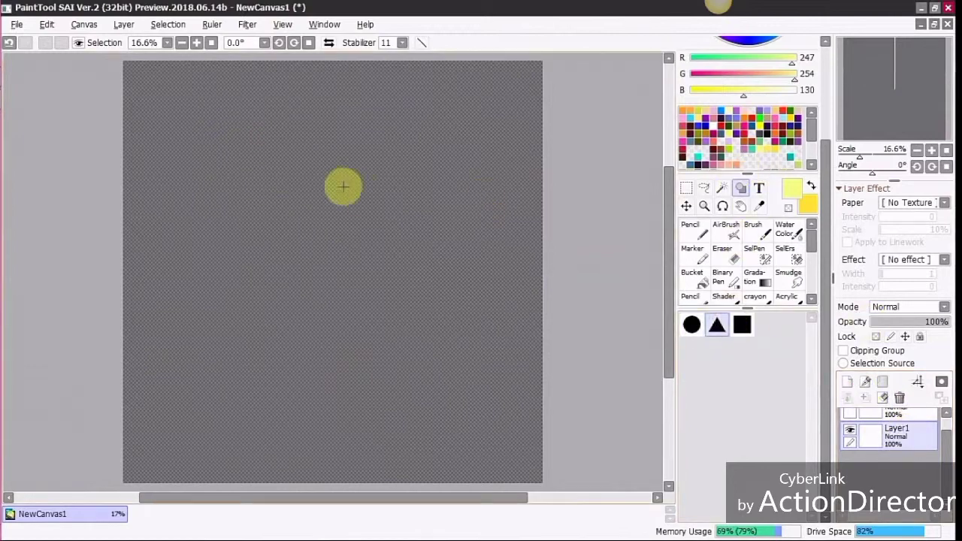
{"action": "left_click_drag", "start_coordinate": [374, 237], "coordinate": [505, 370]}
{"action": "left_click_drag", "start_coordinate": [255, 187], "coordinate": [327, 254]}
{"action": "left_click_drag", "start_coordinate": [423, 121], "coordinate": [493, 180]}
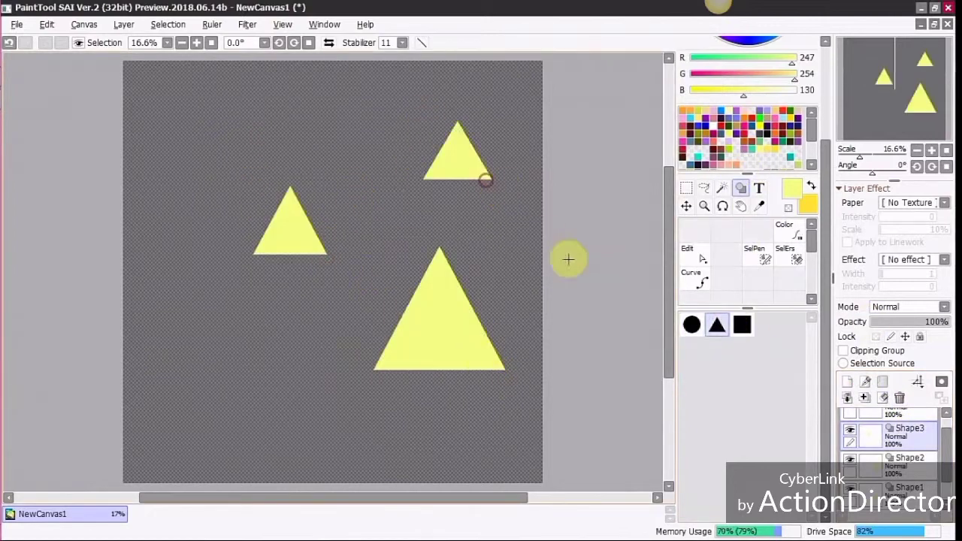
Draw nine yellow rectangles with the Shape tool along the canvas bottom, forming a separate left tower and overlapping building blocks.
{"action": "left_click", "coordinate": [742, 324]}
{"action": "mouse_move", "coordinate": [138, 314]}
{"action": "left_mouse_down"}
{"action": "mouse_move", "coordinate": [160, 322]}
{"action": "mouse_move", "coordinate": [188, 489]}
{"action": "left_mouse_up"}
{"action": "left_click_drag", "start_coordinate": [213, 388], "coordinate": [282, 489]}
{"action": "mouse_move", "coordinate": [314, 304]}
{"action": "left_mouse_down"}
{"action": "mouse_move", "coordinate": [376, 445]}
{"action": "mouse_move", "coordinate": [382, 489]}
{"action": "left_mouse_up"}
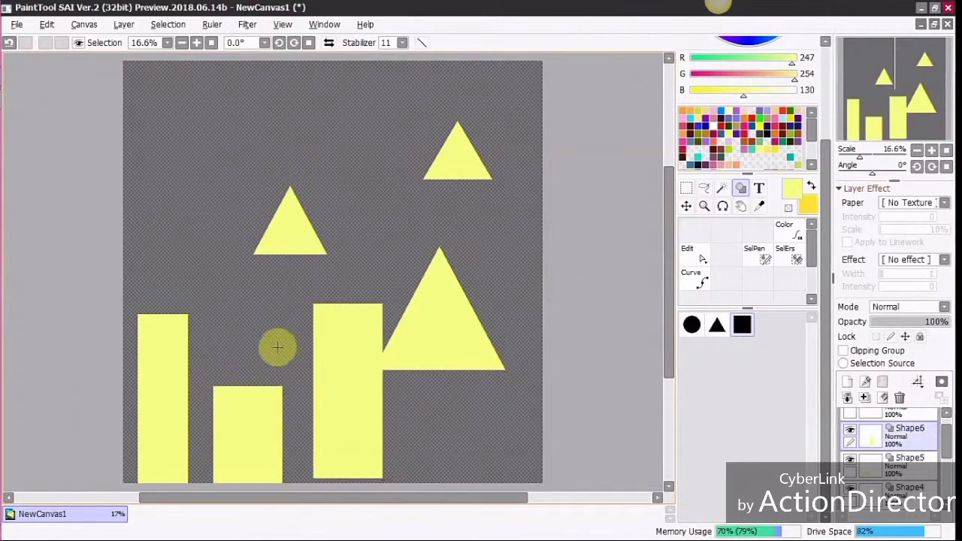
{"action": "mouse_move", "coordinate": [268, 342]}
{"action": "left_mouse_down"}
{"action": "mouse_move", "coordinate": [325, 441]}
{"action": "mouse_move", "coordinate": [332, 487]}
{"action": "left_mouse_up"}
{"action": "mouse_move", "coordinate": [373, 406]}
{"action": "left_mouse_down"}
{"action": "mouse_move", "coordinate": [444, 530]}
{"action": "mouse_move", "coordinate": [445, 519]}
{"action": "left_mouse_up"}
{"action": "left_click_drag", "start_coordinate": [341, 396], "coordinate": [391, 512]}
{"action": "left_click_drag", "start_coordinate": [280, 396], "coordinate": [340, 481]}
{"action": "left_click_drag", "start_coordinate": [313, 398], "coordinate": [334, 490]}
{"action": "left_click_drag", "start_coordinate": [282, 391], "coordinate": [325, 466]}
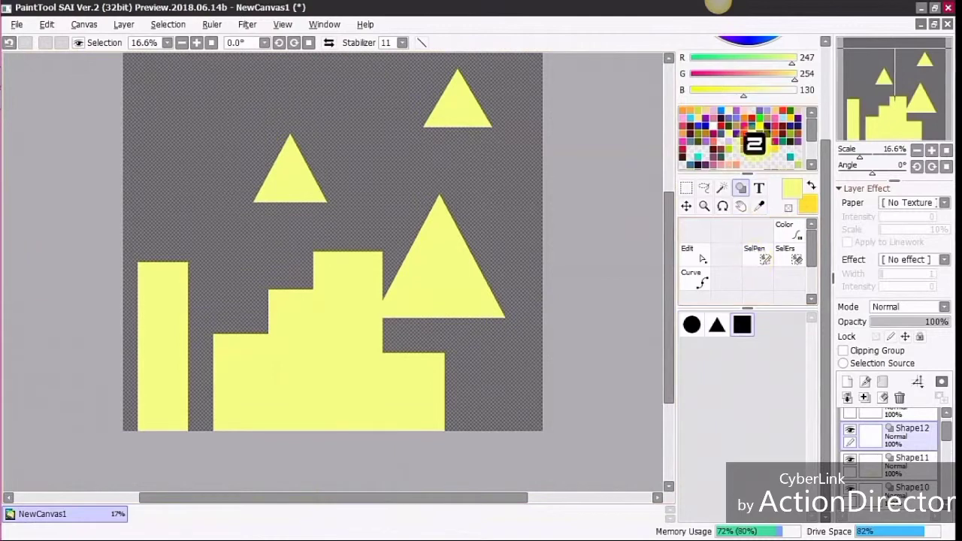
Set the color to purple (RGB 98, 15, 177) and draw six small window rectangles on the yellow buildings.
{"action": "left_click", "coordinate": [754, 143]}
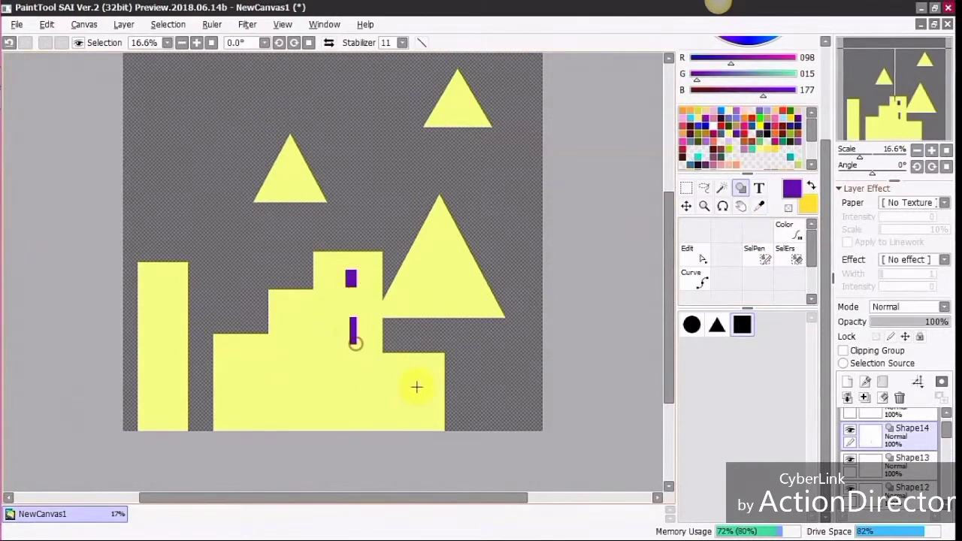
{"action": "left_click_drag", "start_coordinate": [259, 366], "coordinate": [263, 393]}
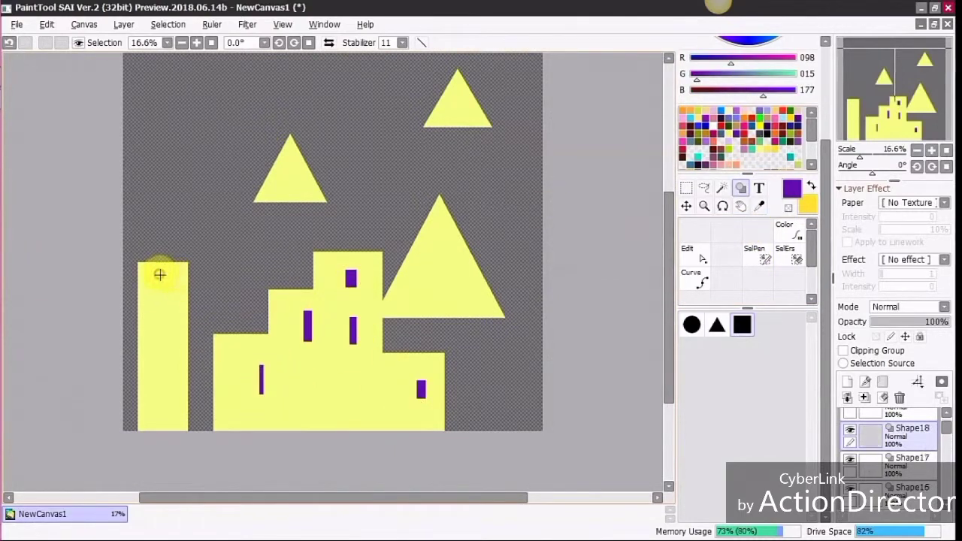
{"action": "left_click_drag", "start_coordinate": [173, 300], "coordinate": [174, 302]}
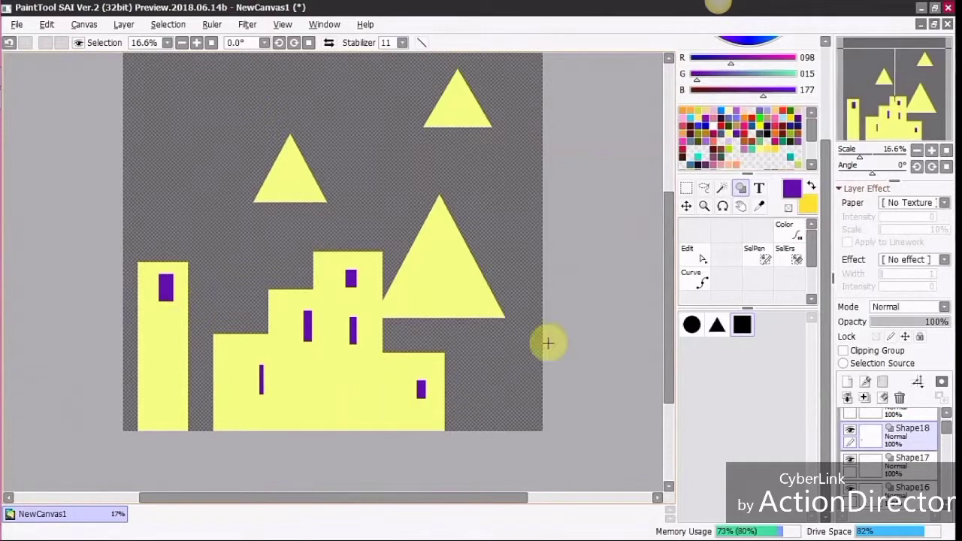
Delete all the rectangle and triangle shape layers, leaving Layer1 selected.
{"action": "scroll", "coordinate": [948, 464], "scroll_direction": "down", "scroll_amount": 5}
{"action": "scroll", "coordinate": [917, 444], "scroll_direction": "up", "scroll_amount": 5}
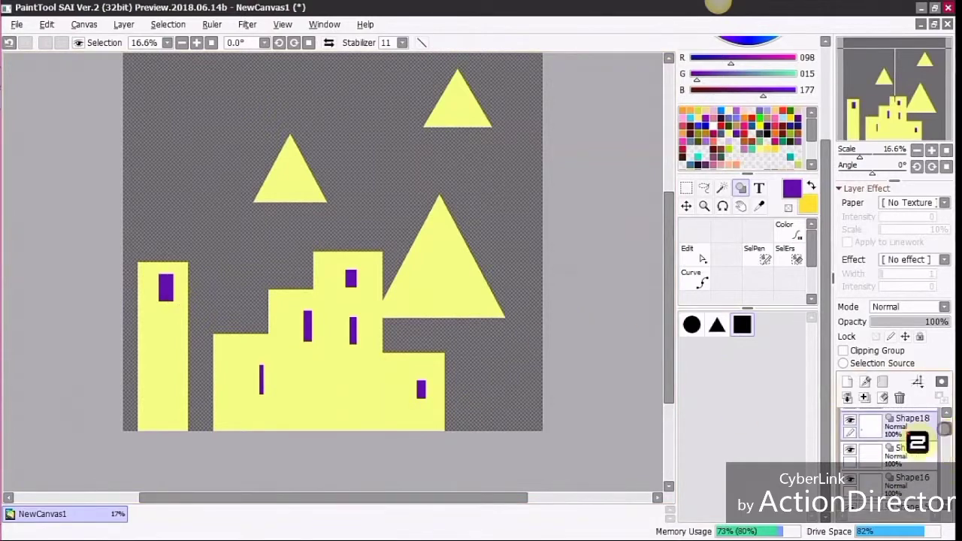
{"action": "double_click", "coordinate": [902, 397]}
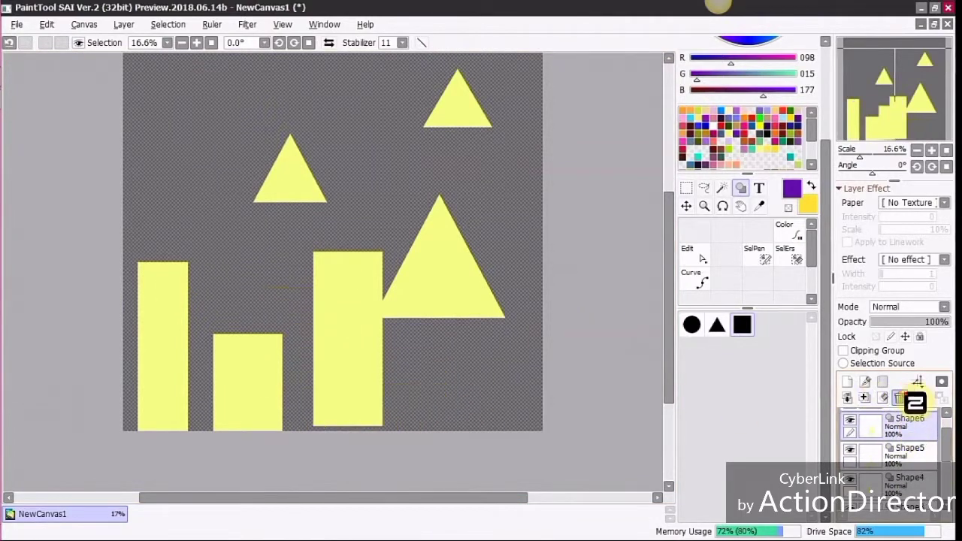
{"action": "double_click", "coordinate": [902, 397]}
{"action": "double_click", "coordinate": [902, 397]}
{"action": "double_click", "coordinate": [902, 397]}
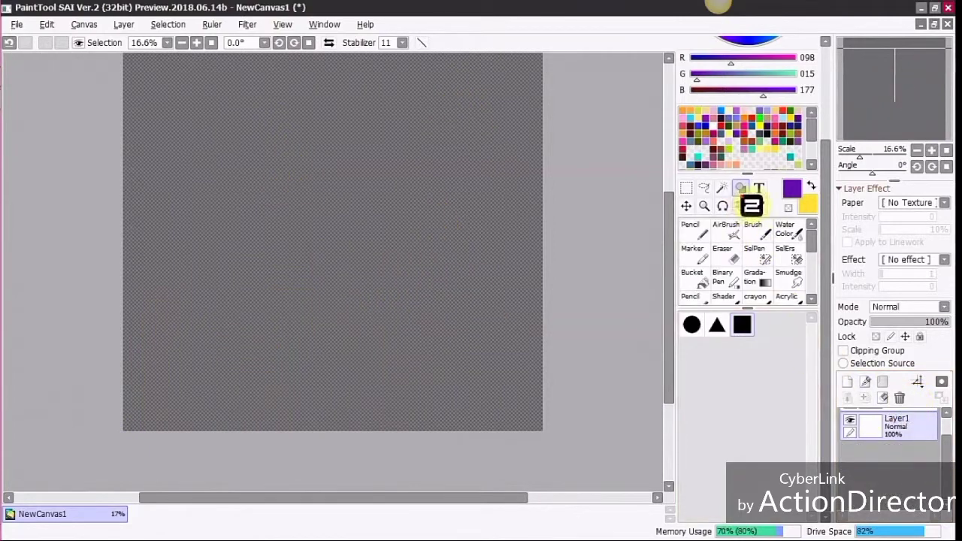
Browse the Text tool's font list and add a short name as bold purple 300 px text near the canvas centre.
{"action": "left_click", "coordinate": [759, 187]}
{"action": "left_click", "coordinate": [812, 406]}
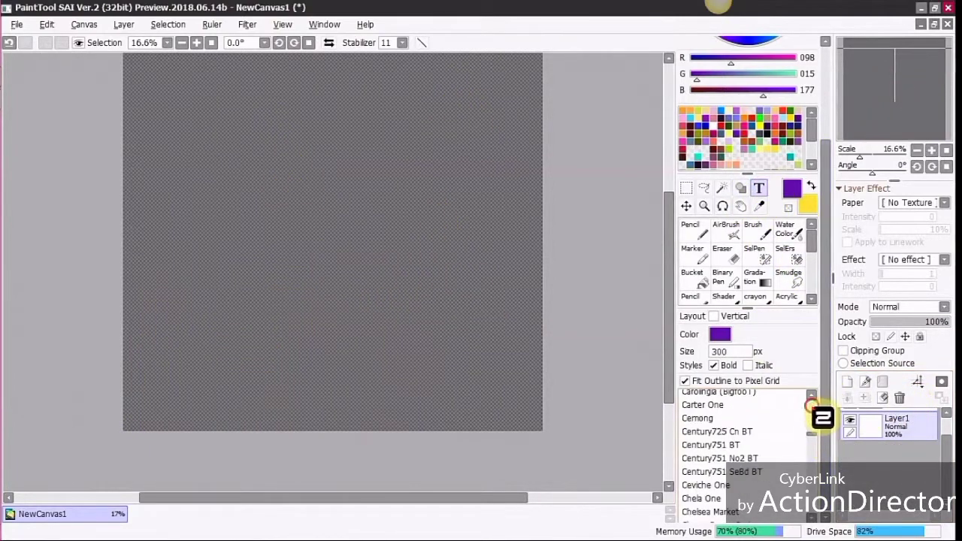
{"action": "scroll", "coordinate": [724, 353], "scroll_direction": "up", "scroll_amount": 5}
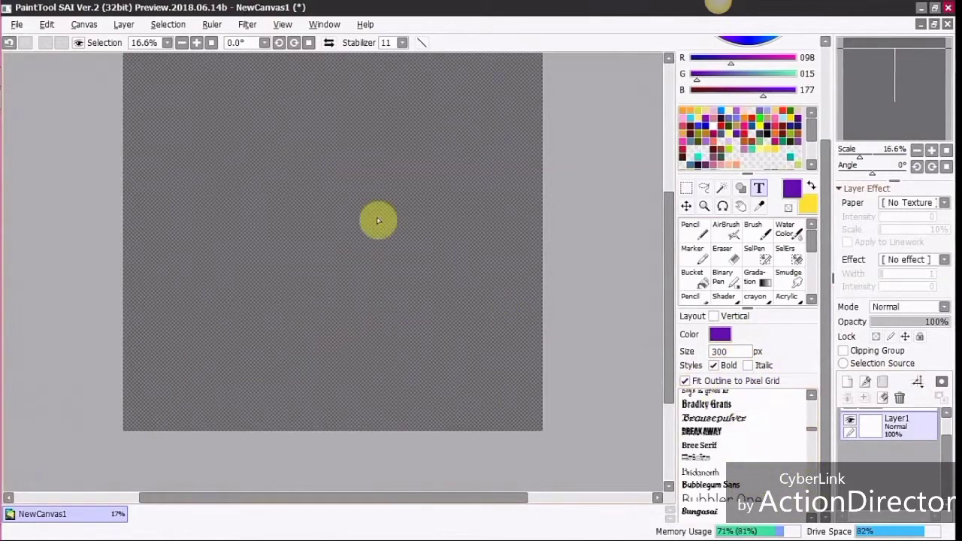
{"action": "left_click", "coordinate": [333, 202]}
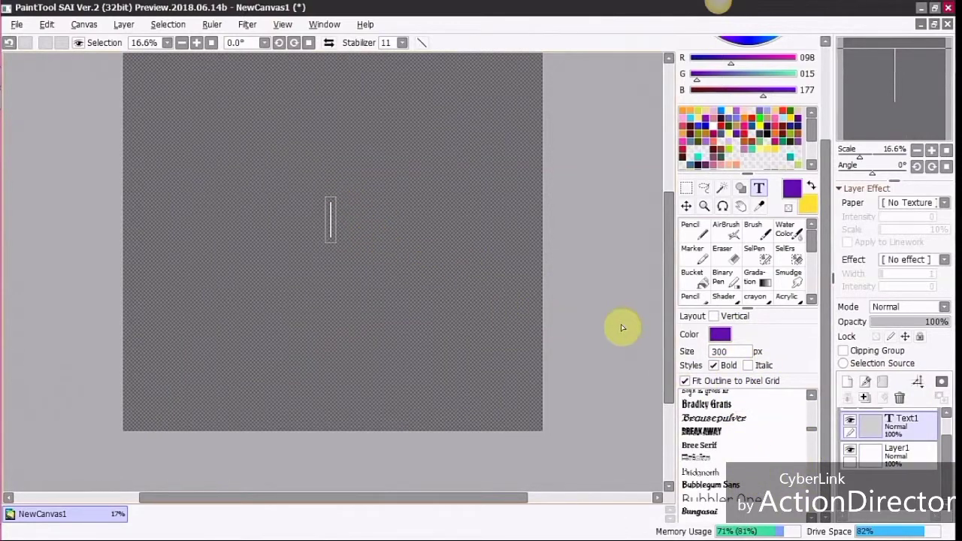
{"action": "type", "text": "A"}
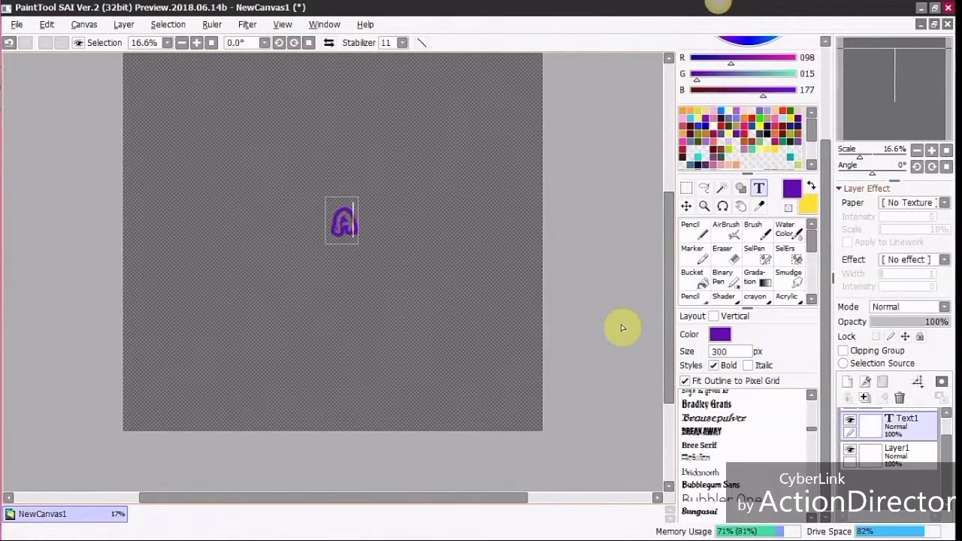
{"action": "type", "text": "cchy"}
Add a second name in white with the Brausepulver font below the purple text, and move it slightly up and to the right.
{"action": "left_click", "coordinate": [733, 419]}
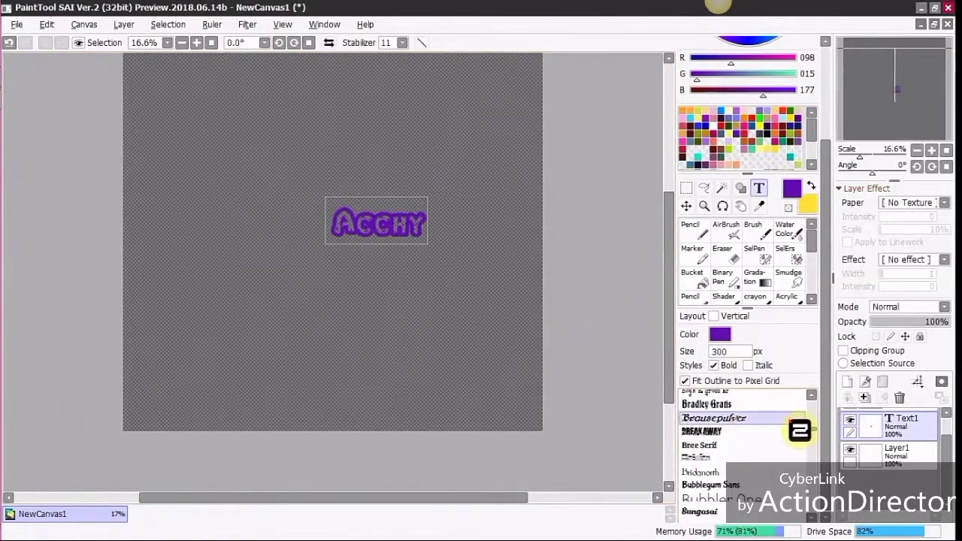
{"action": "left_click", "coordinate": [185, 293]}
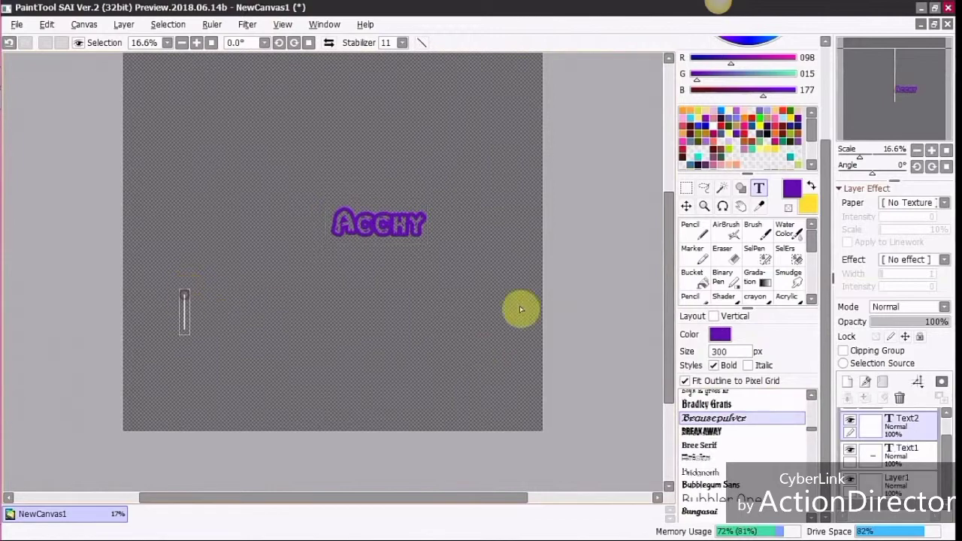
{"action": "left_click", "coordinate": [720, 115]}
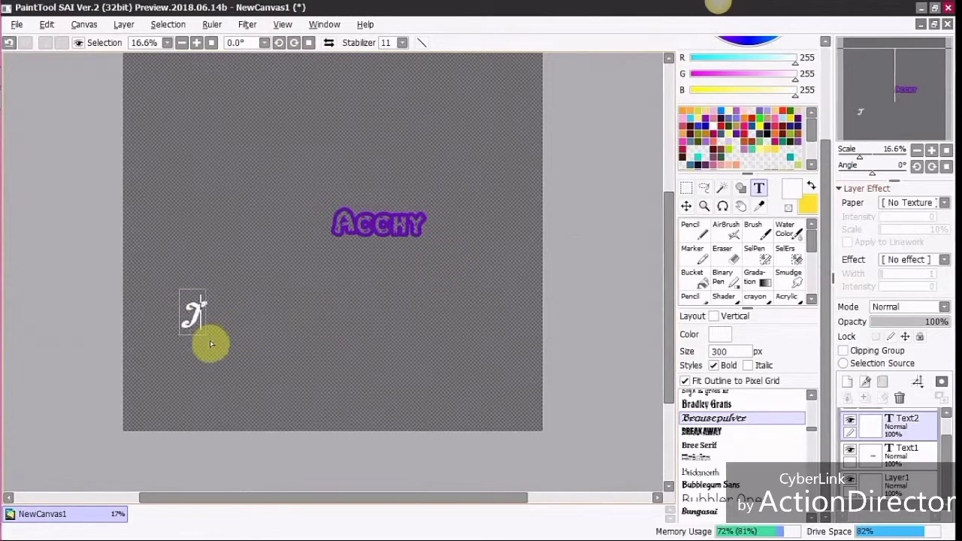
{"action": "type", "text": "g"}
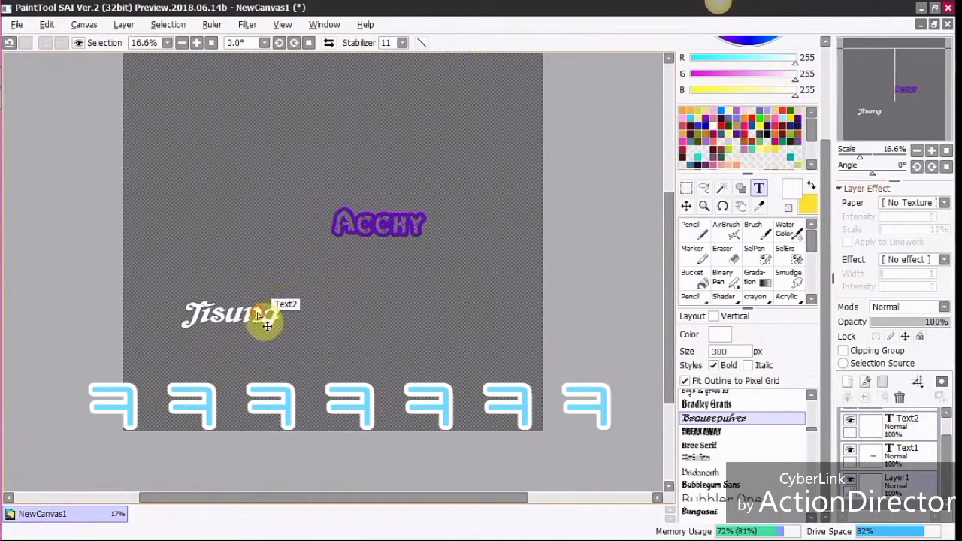
{"action": "left_click_drag", "start_coordinate": [262, 318], "coordinate": [296, 292]}
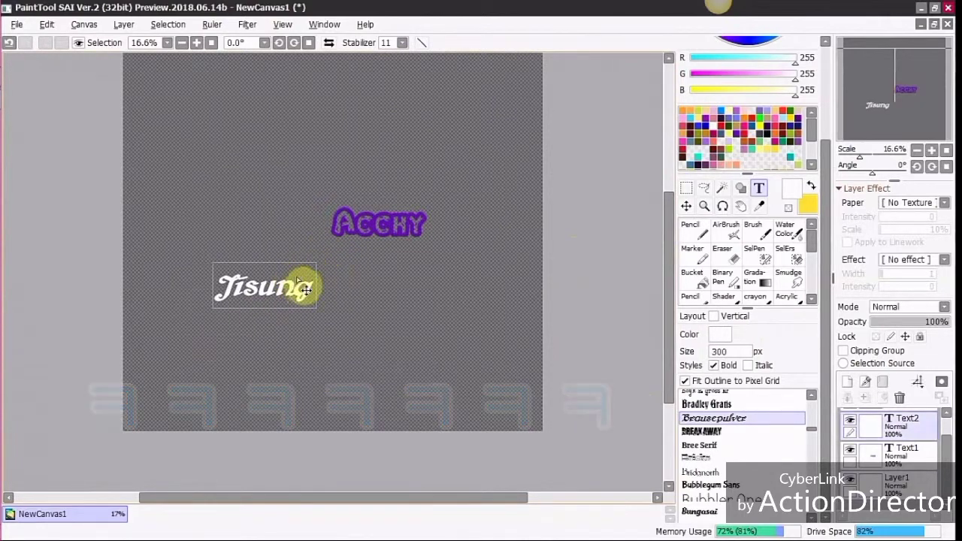
Try the Freeform and Rotate transforms on a rectangular selection around the white text, and clear the selection.
{"action": "left_click", "coordinate": [686, 188]}
{"action": "left_click_drag", "start_coordinate": [190, 227], "coordinate": [436, 355]}
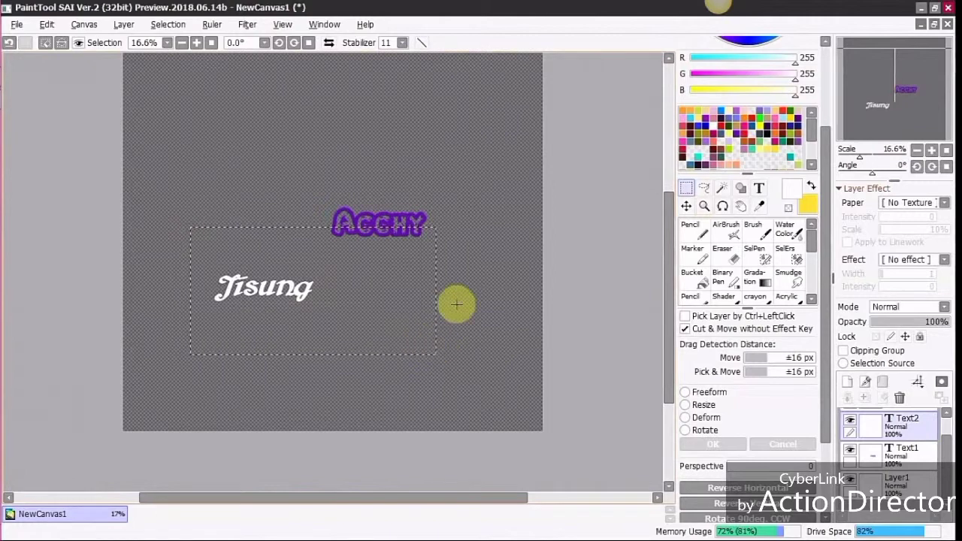
{"action": "left_click", "coordinate": [684, 392]}
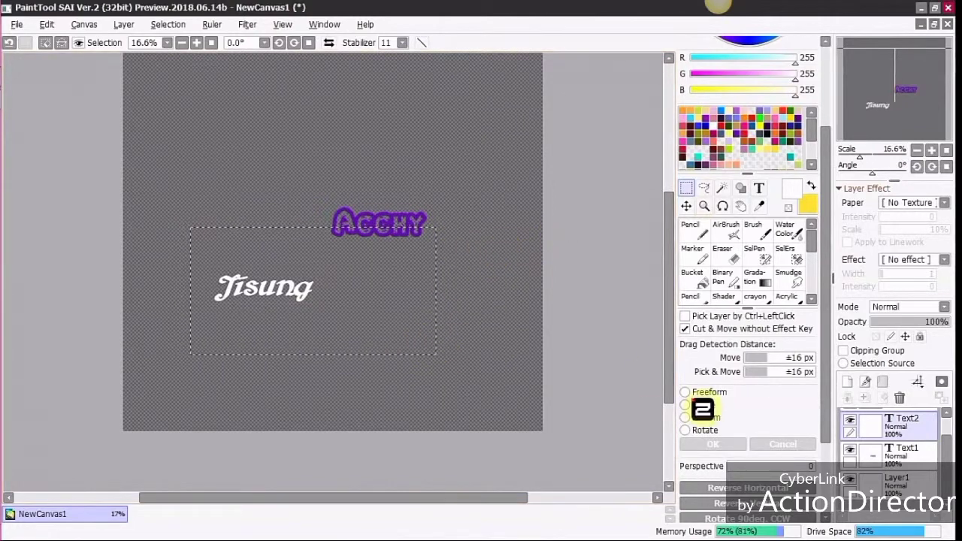
{"action": "left_click", "coordinate": [685, 392]}
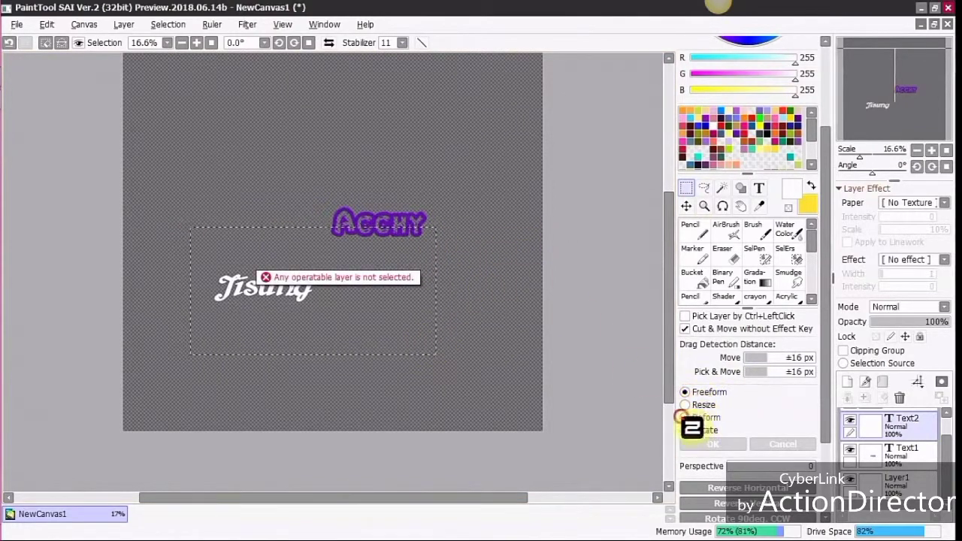
{"action": "left_click", "coordinate": [685, 430]}
{"action": "left_click", "coordinate": [45, 43]}
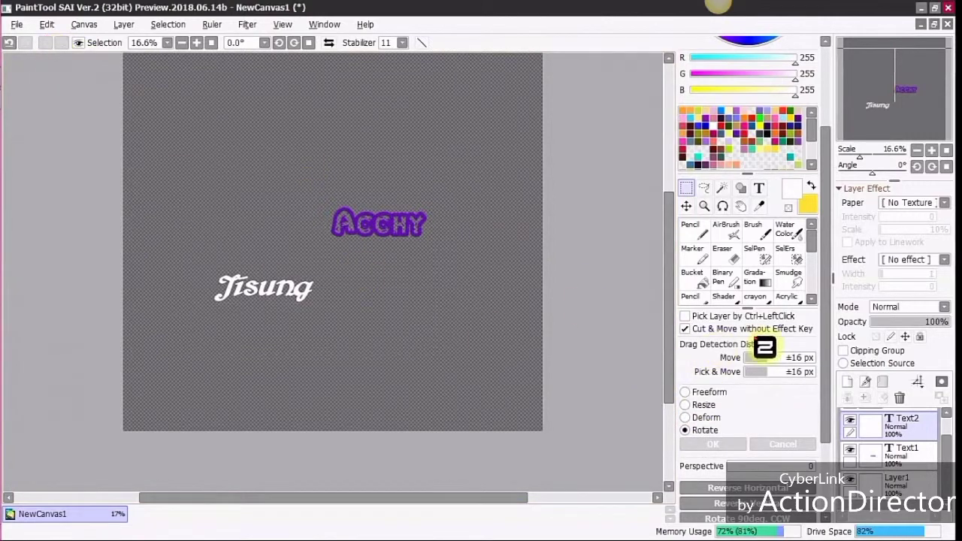
Delete the white and purple text layers.
{"action": "left_click", "coordinate": [899, 398]}
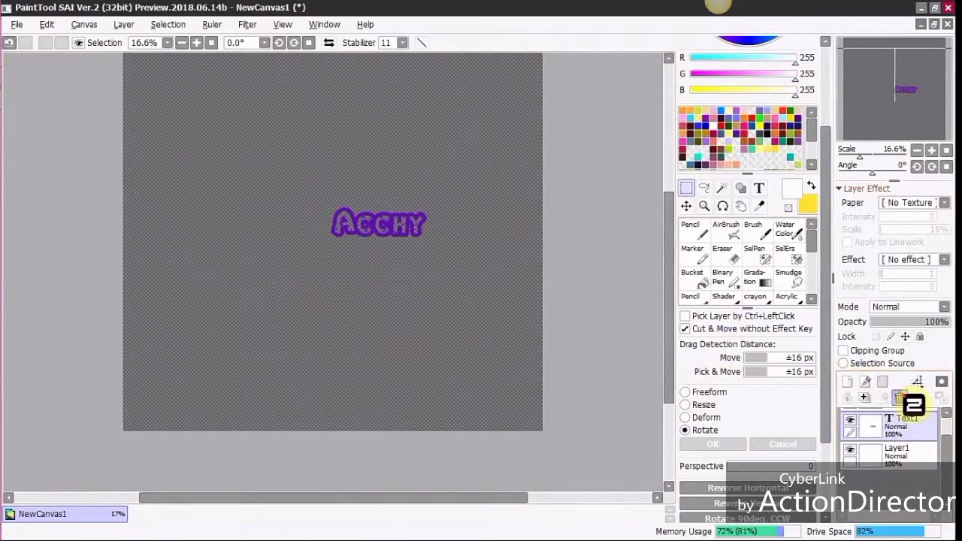
{"action": "left_click", "coordinate": [899, 399]}
{"action": "left_click_drag", "start_coordinate": [949, 446], "coordinate": [948, 425]}
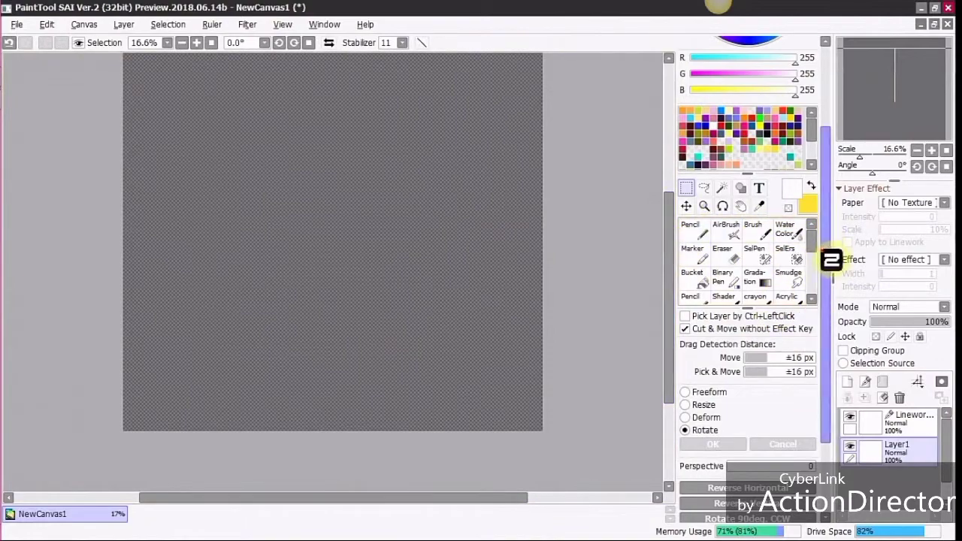
Select the Pencil and examine its brush settings and the list of available brush shapes.
{"action": "left_click", "coordinate": [694, 230]}
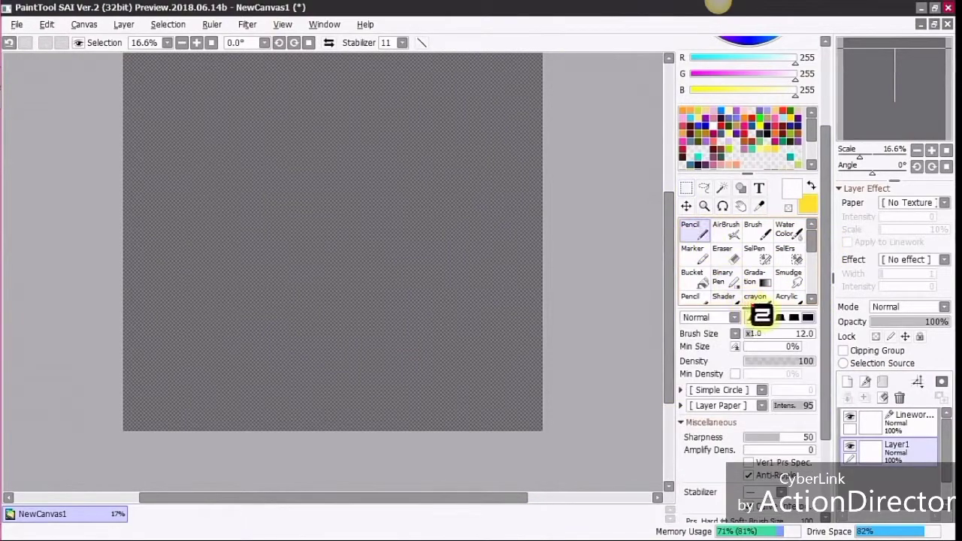
{"action": "left_click_drag", "start_coordinate": [831, 276], "coordinate": [832, 358]}
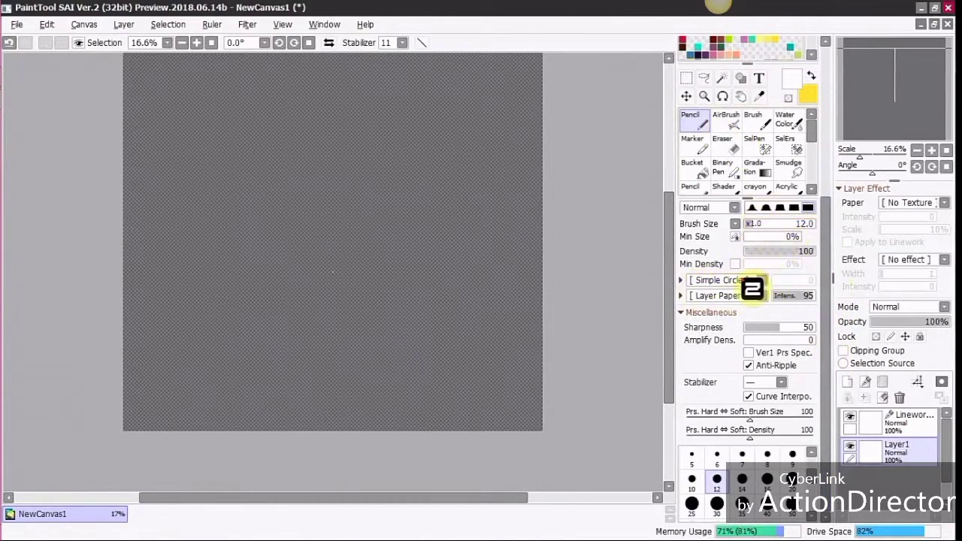
{"action": "left_click", "coordinate": [761, 281]}
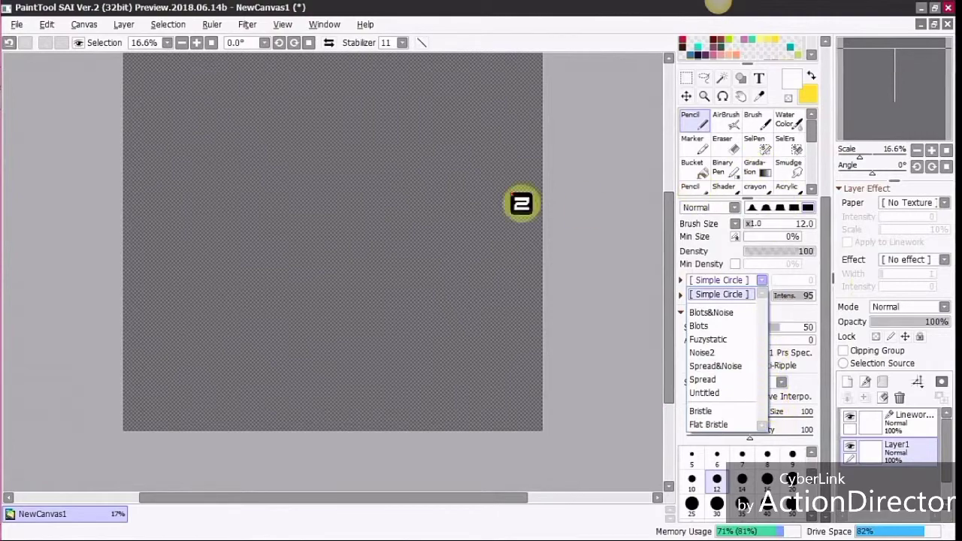
{"action": "left_click", "coordinate": [38, 185]}
Switch to the original PaintTool SAI and view the AirBrush's list of brush shapes.
{"action": "mouse_move", "coordinate": [2, 181]}
{"action": "left_click", "coordinate": [23, 74]}
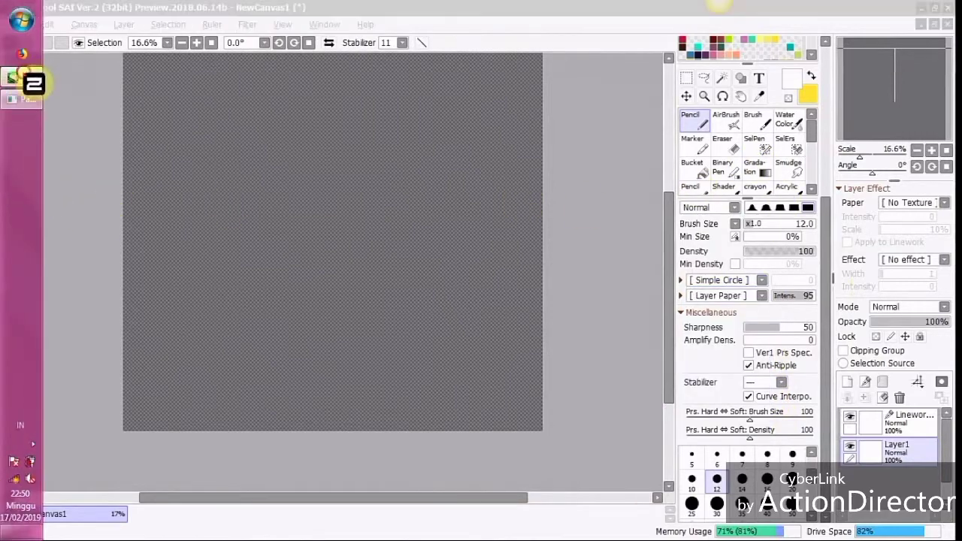
{"action": "left_click", "coordinate": [785, 469]}
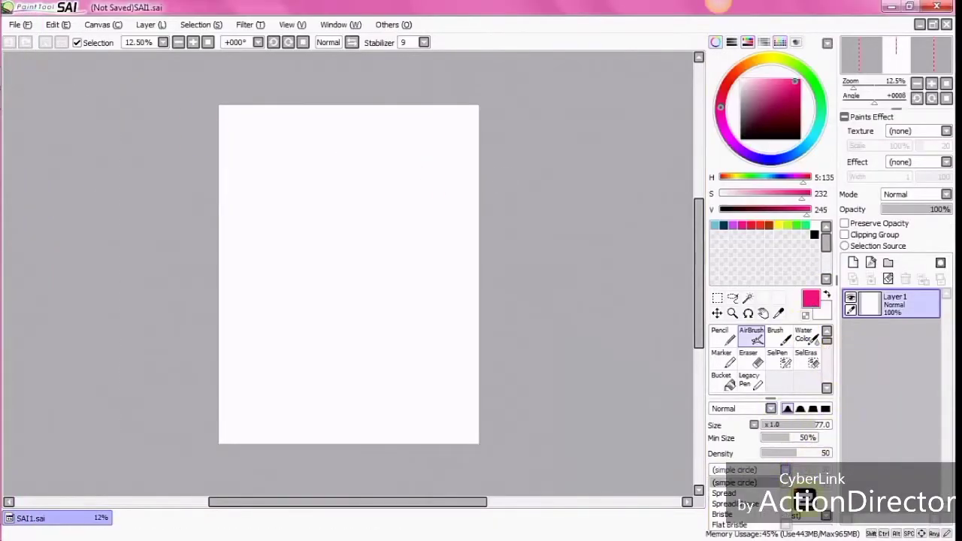
{"action": "left_click", "coordinate": [720, 350]}
Select the Pencil and hide the swatches and HSV sliders to make room for its brush settings.
{"action": "left_click", "coordinate": [720, 336]}
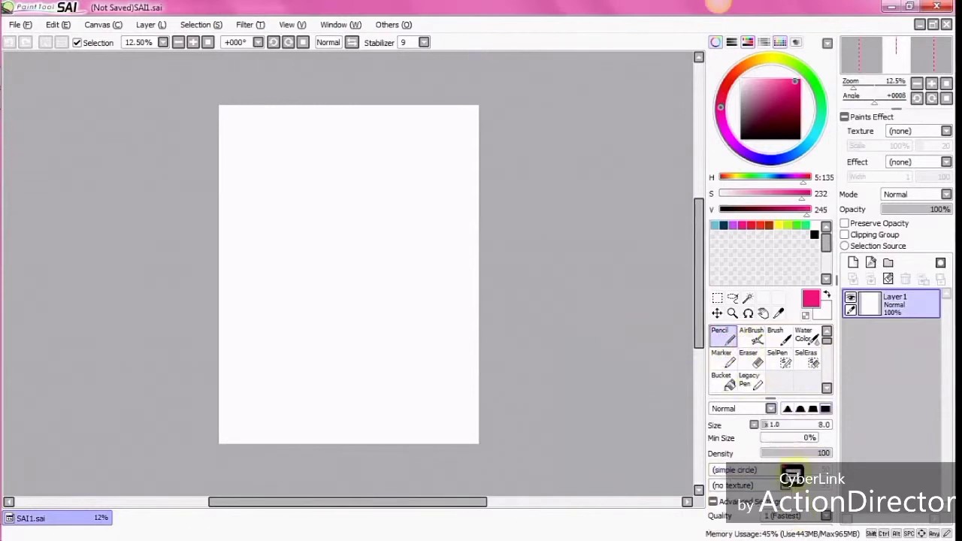
{"action": "left_click", "coordinate": [779, 42]}
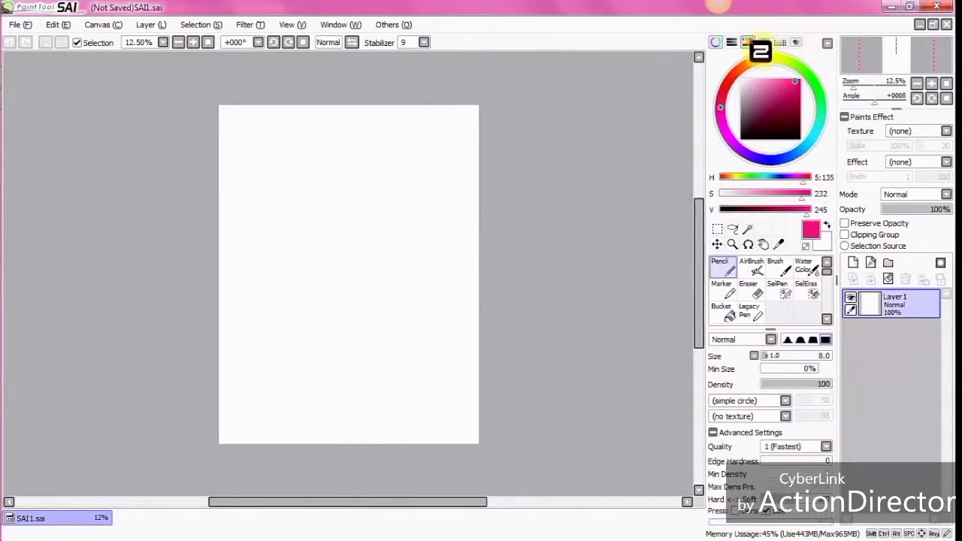
{"action": "left_click", "coordinate": [748, 43]}
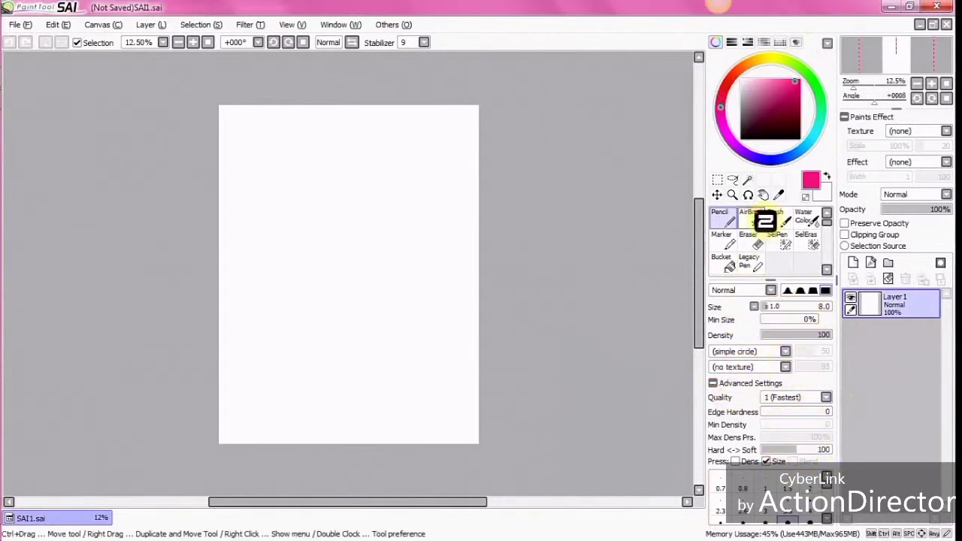
View the AirBrush's settings in the original SAI, and switch to PaintTool SAI Ver.2 to select its AirBrush.
{"action": "left_click", "coordinate": [759, 219]}
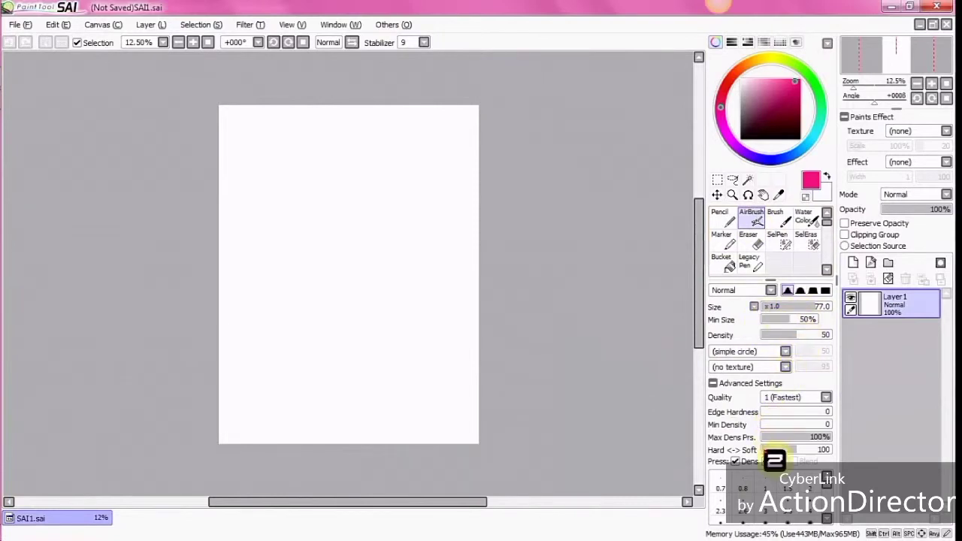
{"action": "mouse_move", "coordinate": [6, 131]}
{"action": "left_click", "coordinate": [21, 98]}
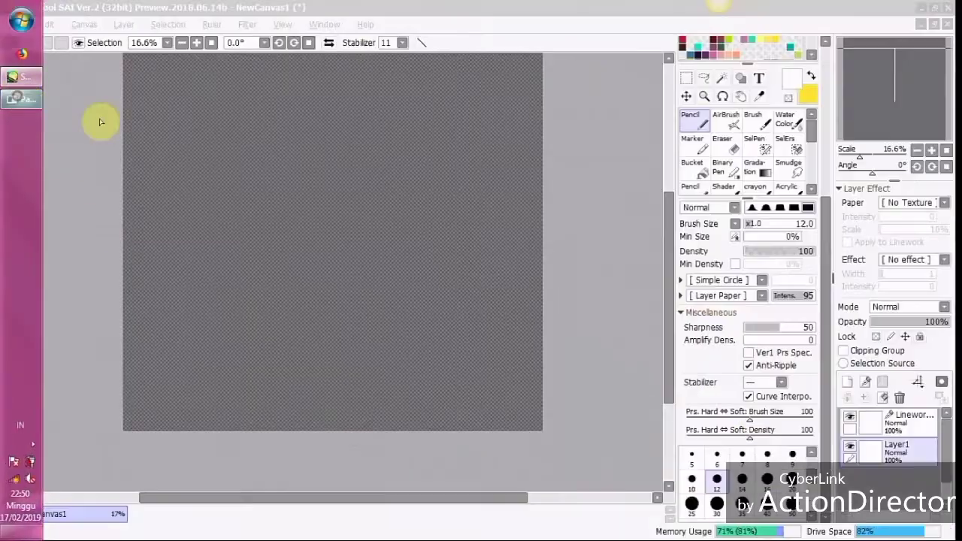
{"action": "left_click", "coordinate": [734, 125]}
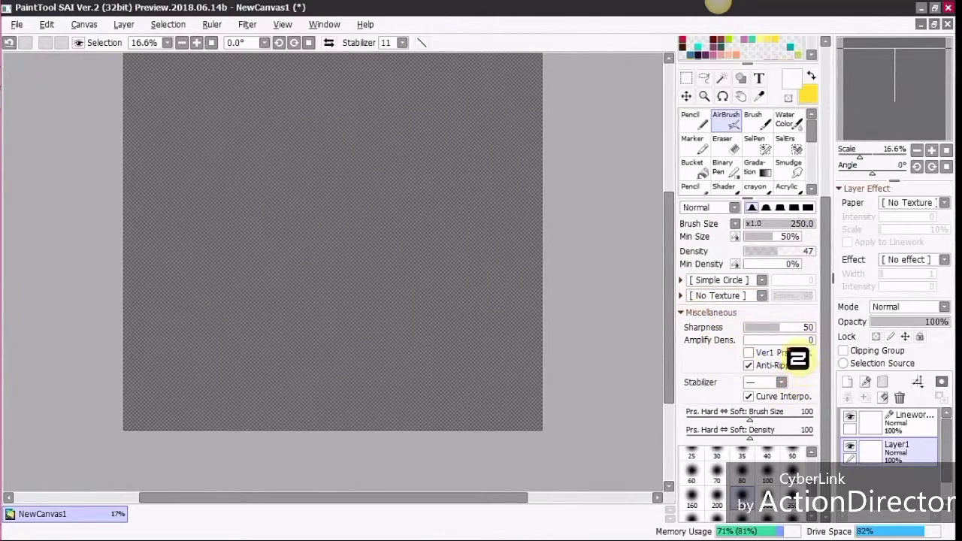
Look through the AirBrush's own Stabilizer options, comparing with the Pencil's settings.
{"action": "left_click", "coordinate": [782, 384]}
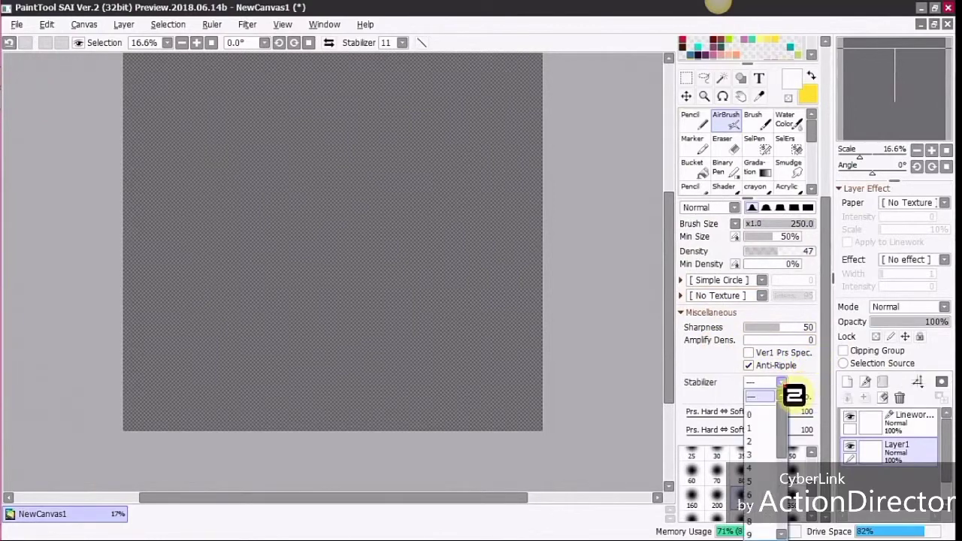
{"action": "left_click", "coordinate": [699, 124]}
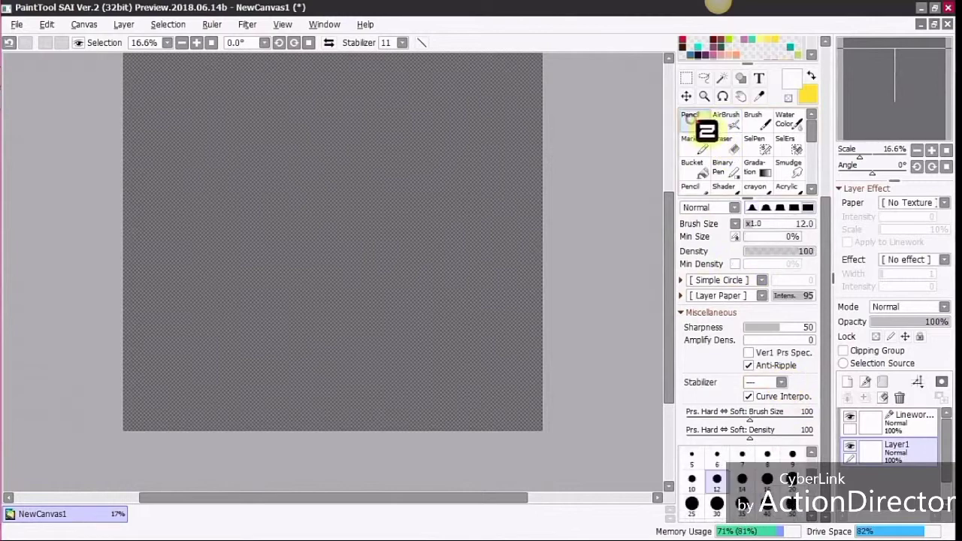
{"action": "left_click", "coordinate": [726, 121]}
{"action": "left_click", "coordinate": [782, 383]}
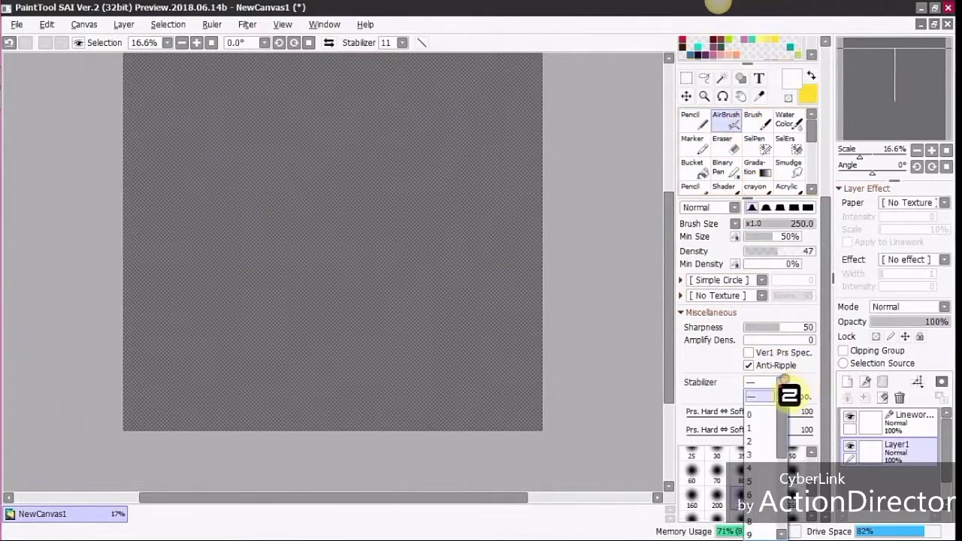
{"action": "scroll", "coordinate": [782, 439], "scroll_direction": "down", "scroll_amount": 4}
{"action": "left_click_drag", "start_coordinate": [791, 513], "coordinate": [786, 387]}
{"action": "left_click", "coordinate": [783, 383]}
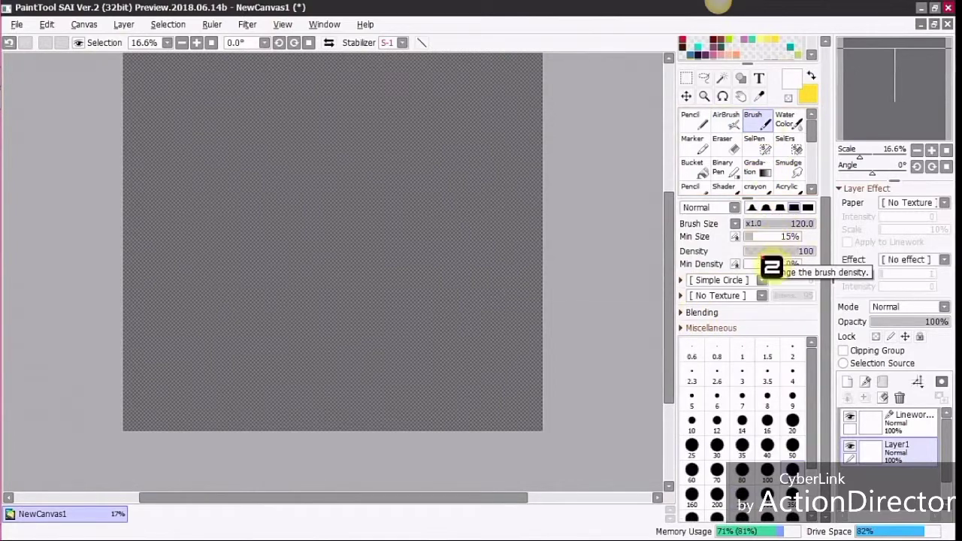
Look through the Brush tool's lists of available brush shapes and textures.
{"action": "left_click", "coordinate": [762, 280]}
{"action": "left_click", "coordinate": [760, 280]}
{"action": "left_click", "coordinate": [762, 296]}
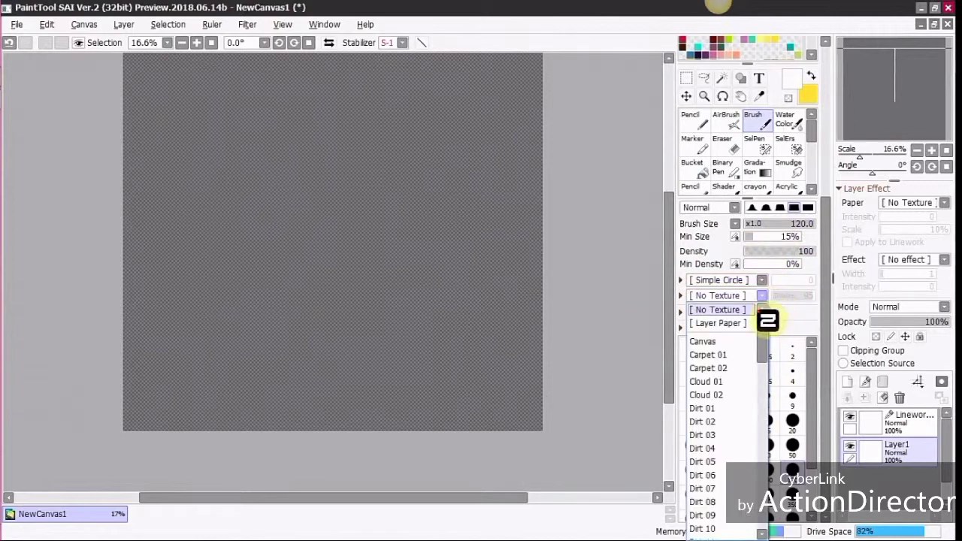
{"action": "mouse_move", "coordinate": [762, 331]}
{"action": "left_mouse_down"}
{"action": "mouse_move", "coordinate": [761, 483]}
{"action": "mouse_move", "coordinate": [762, 325]}
{"action": "left_mouse_up"}
{"action": "left_click", "coordinate": [762, 296]}
Expand the Brush's Blending and Miscellaneous settings and examine them.
{"action": "left_click", "coordinate": [680, 312]}
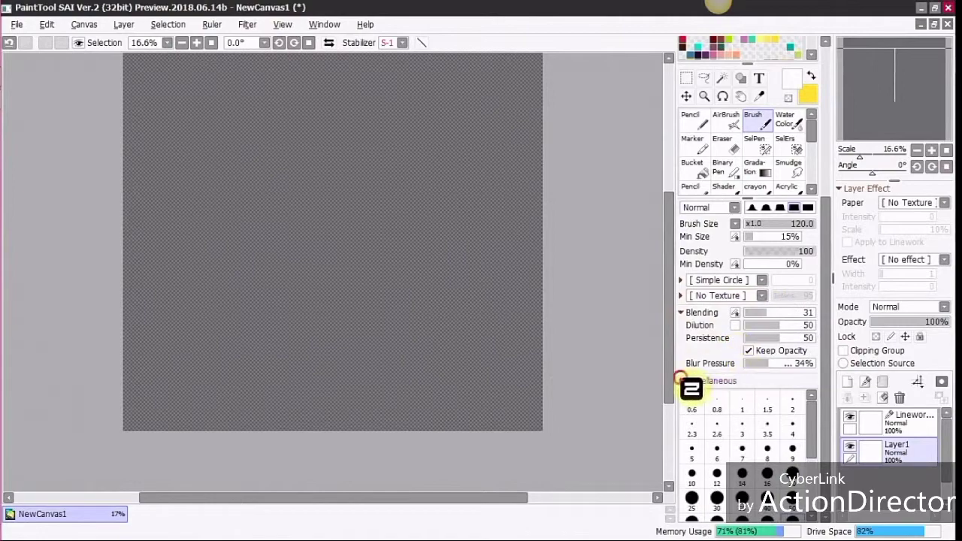
{"action": "left_click", "coordinate": [681, 380]}
{"action": "scroll", "coordinate": [791, 449], "scroll_direction": "down", "scroll_amount": 3}
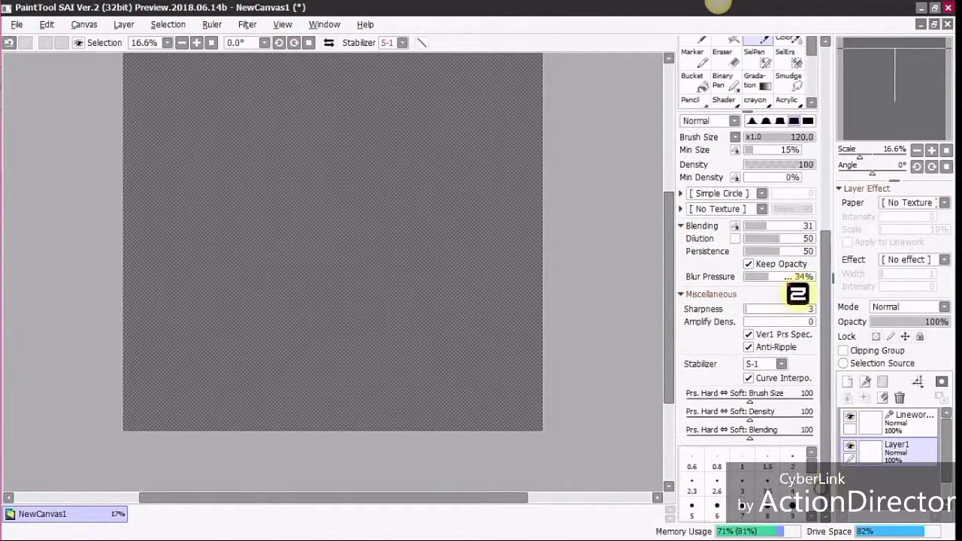
Switch to the original PaintTool SAI, select the Brush and examine its blending and Advanced Settings.
{"action": "mouse_move", "coordinate": [11, 164]}
{"action": "left_click", "coordinate": [25, 79]}
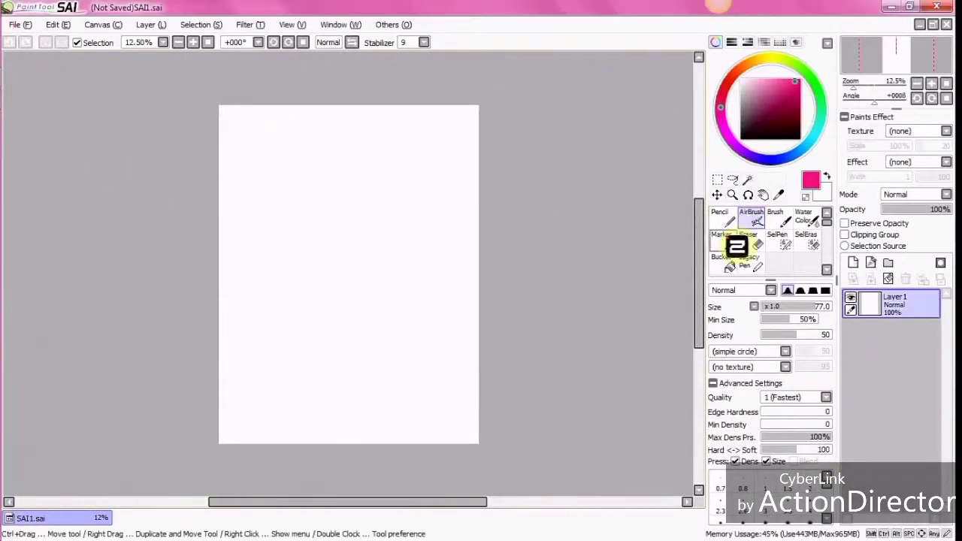
{"action": "left_click", "coordinate": [782, 219]}
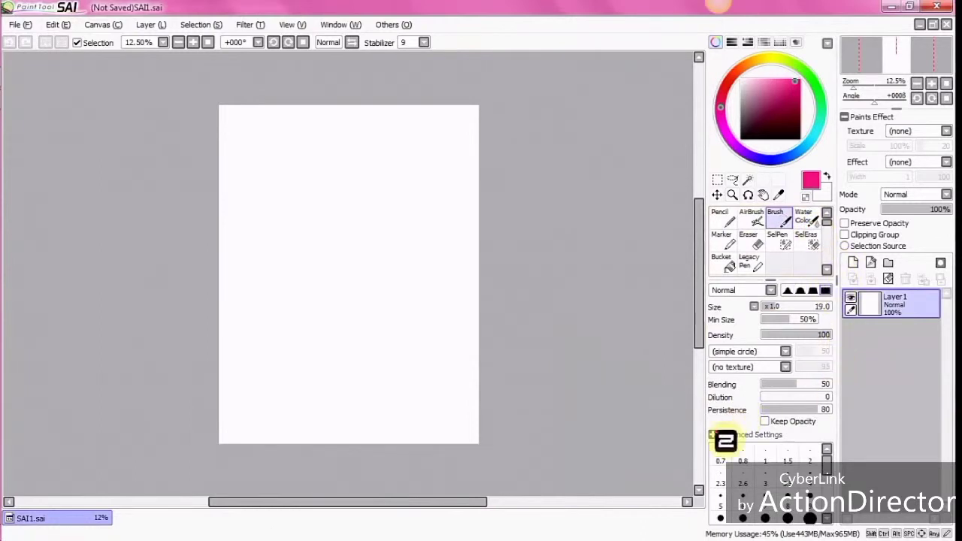
{"action": "left_click", "coordinate": [713, 435]}
{"action": "scroll", "coordinate": [823, 94], "scroll_direction": "down", "scroll_amount": 4}
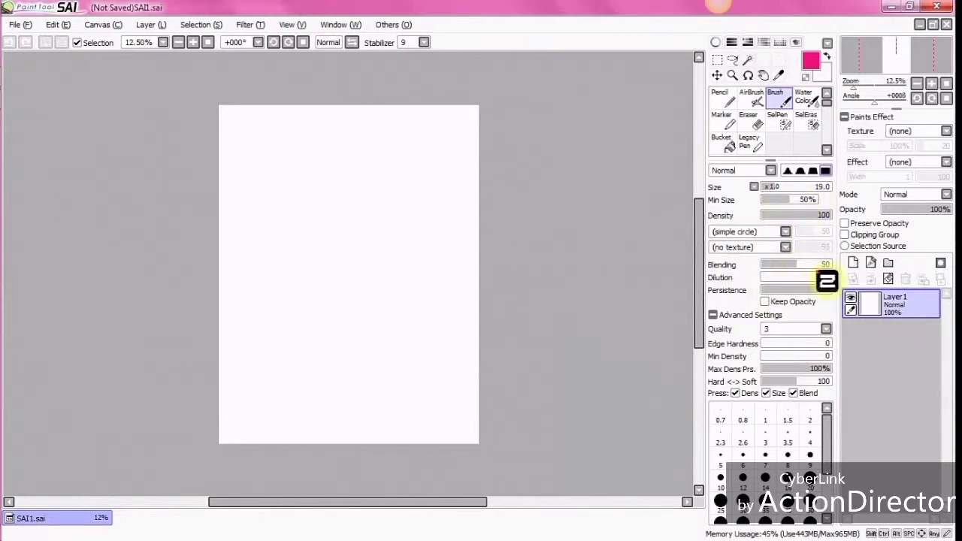
Switch to PaintTool SAI Ver.2 and select the Water Color brush to view its settings.
{"action": "mouse_move", "coordinate": [10, 211]}
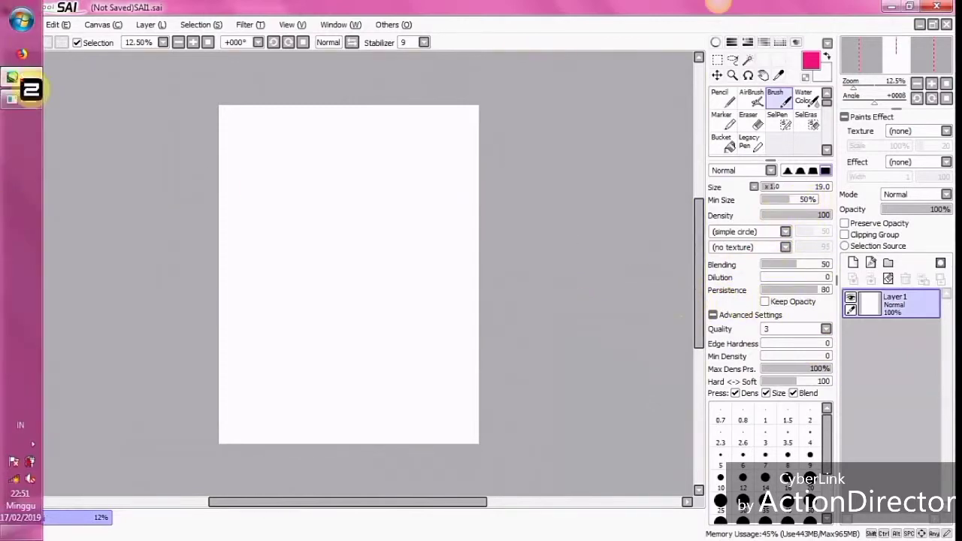
{"action": "left_click", "coordinate": [30, 90]}
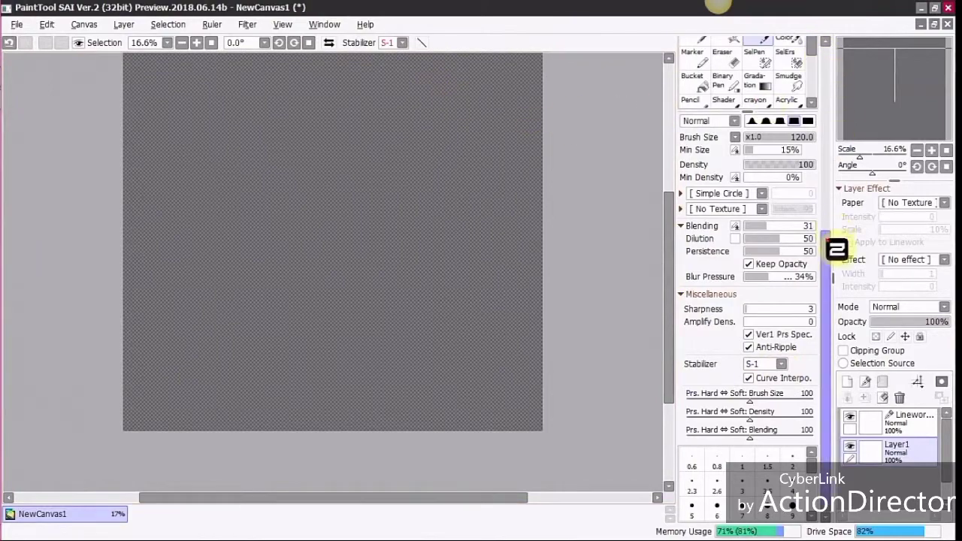
{"action": "left_click_drag", "start_coordinate": [836, 247], "coordinate": [838, 172]}
{"action": "left_click", "coordinate": [791, 167]}
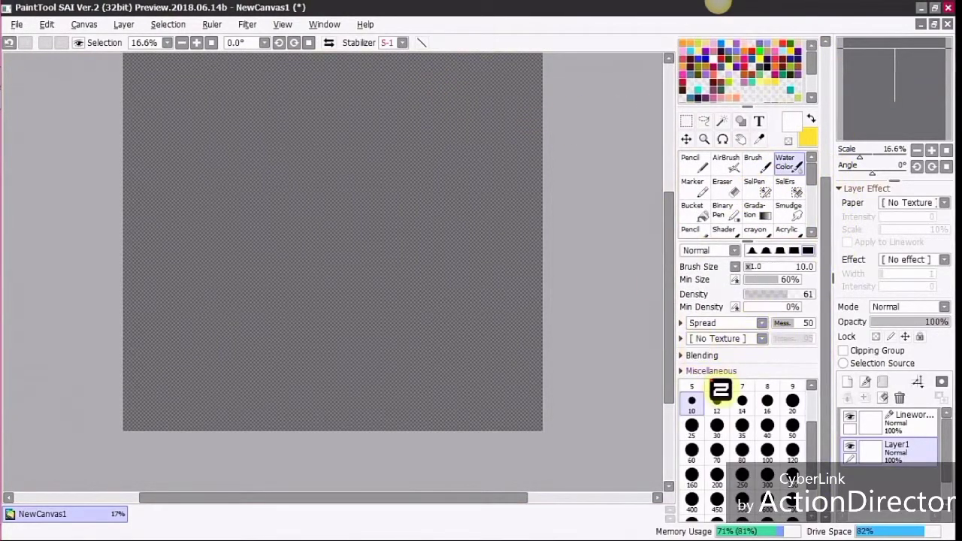
With the Gradation tool, lay a straight foreground-to-background gradient on Layer1 from the canvas's upper-left to lower-right corner.
{"action": "scroll", "coordinate": [816, 197], "scroll_direction": "down", "scroll_amount": 1}
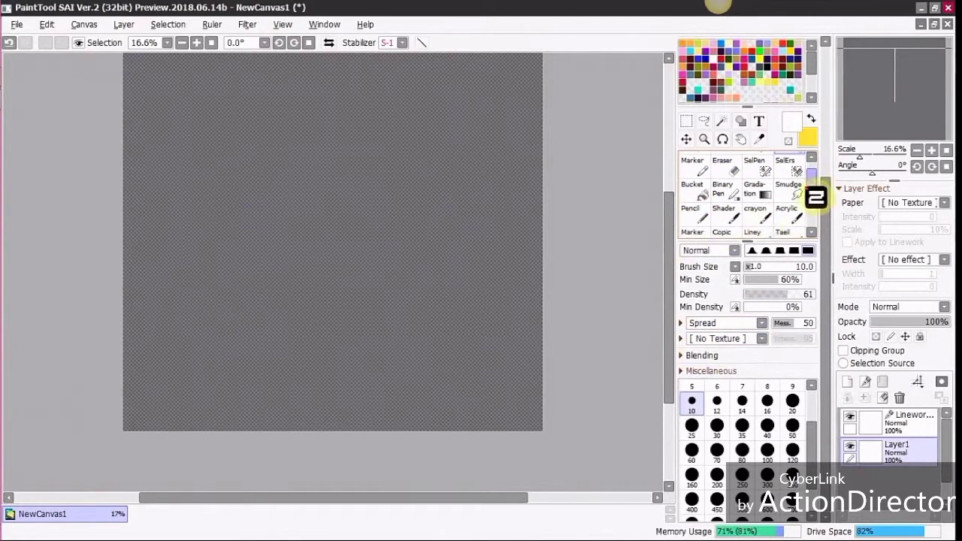
{"action": "left_click", "coordinate": [756, 189]}
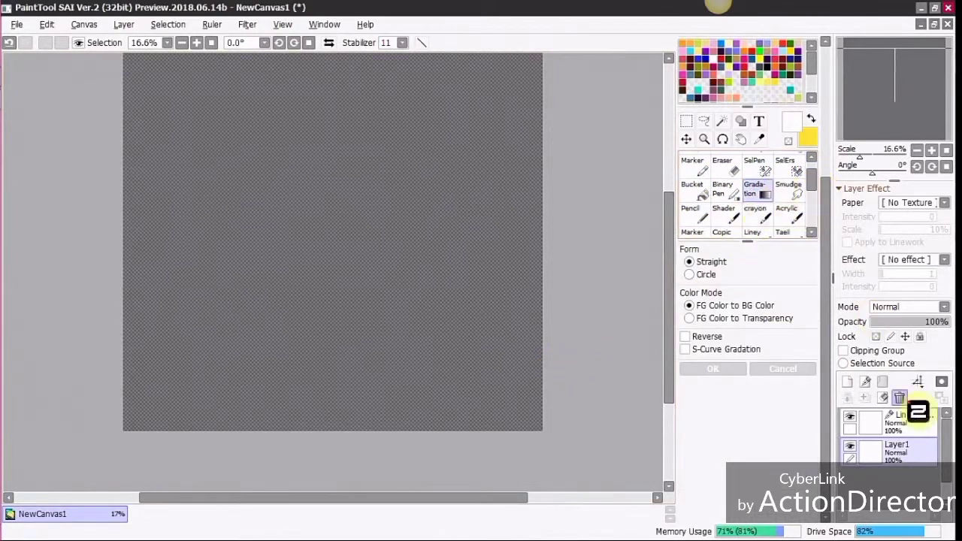
{"action": "left_click_drag", "start_coordinate": [668, 208], "coordinate": [910, 154]}
{"action": "left_click_drag", "start_coordinate": [139, 63], "coordinate": [546, 481]}
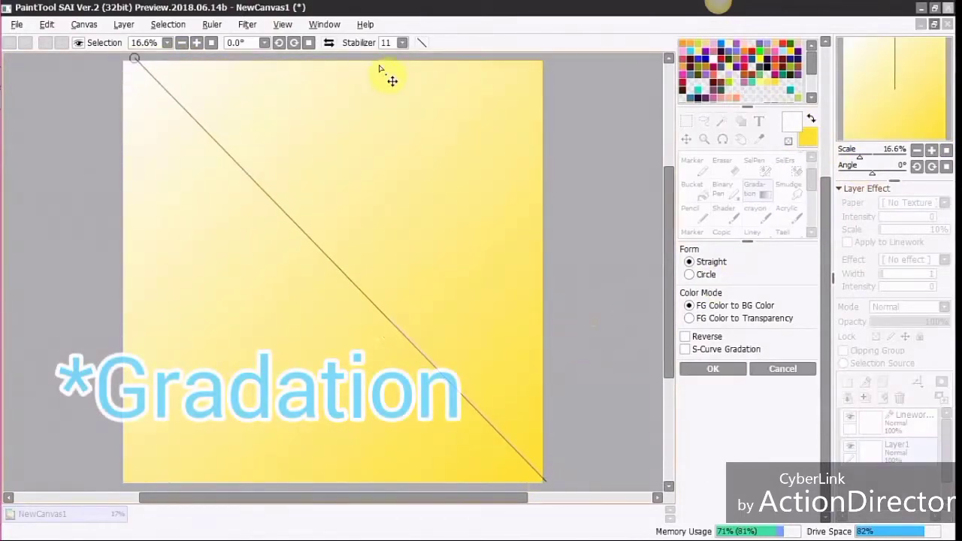
Reposition the gradient's end points so it runs from white at the canvas's upper right to yellow at its lower left, and apply it.
{"action": "left_click_drag", "start_coordinate": [381, 69], "coordinate": [519, 334]}
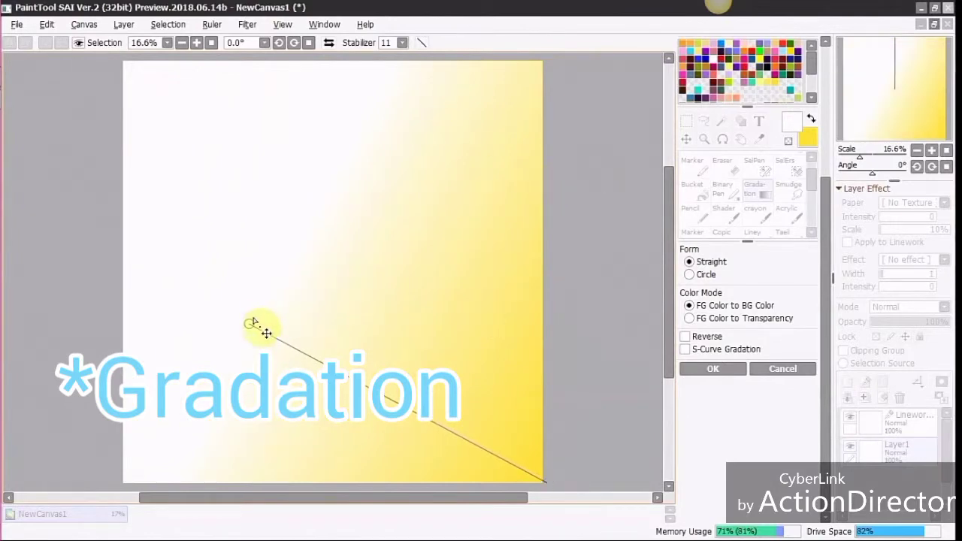
{"action": "left_click_drag", "start_coordinate": [252, 322], "coordinate": [508, 215]}
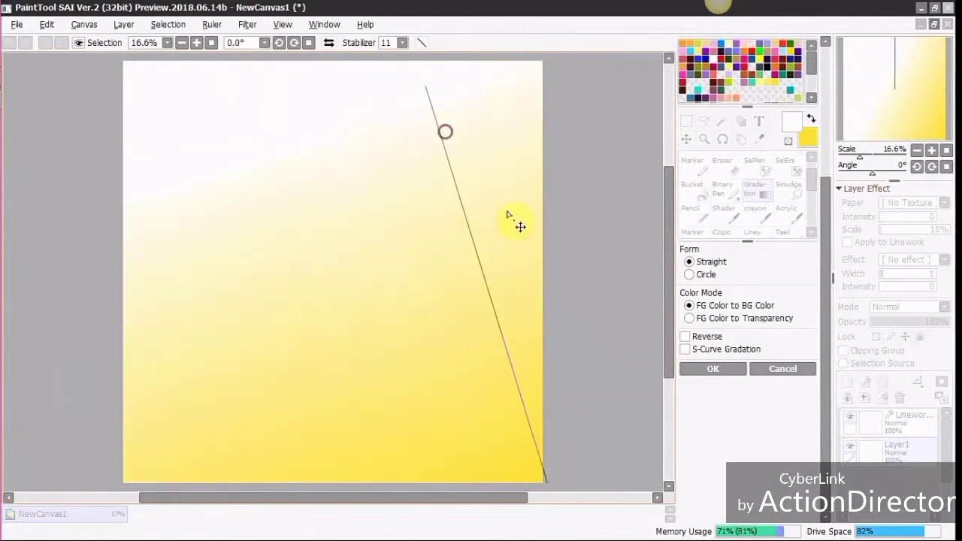
{"action": "left_click_drag", "start_coordinate": [544, 482], "coordinate": [154, 440]}
{"action": "left_click_drag", "start_coordinate": [451, 79], "coordinate": [502, 78]}
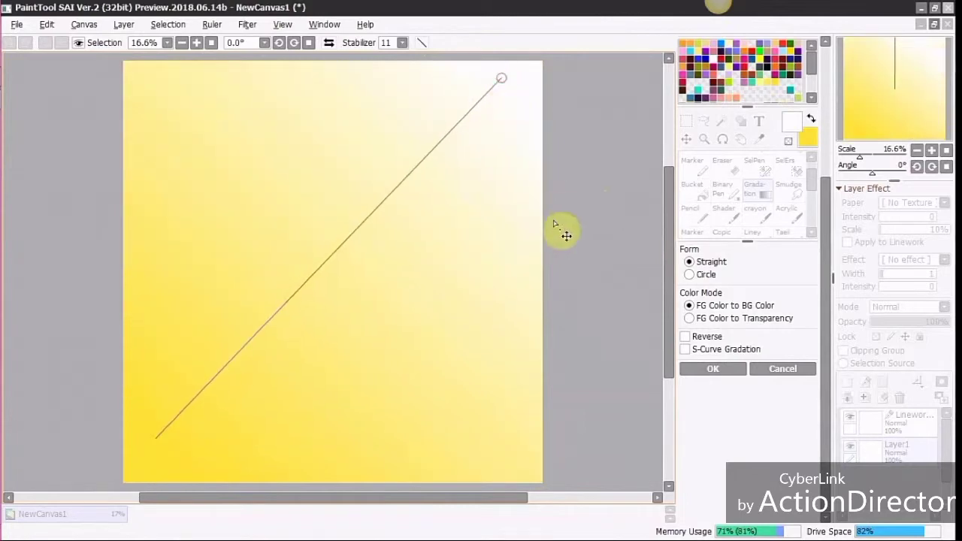
{"action": "key", "text": "Return"}
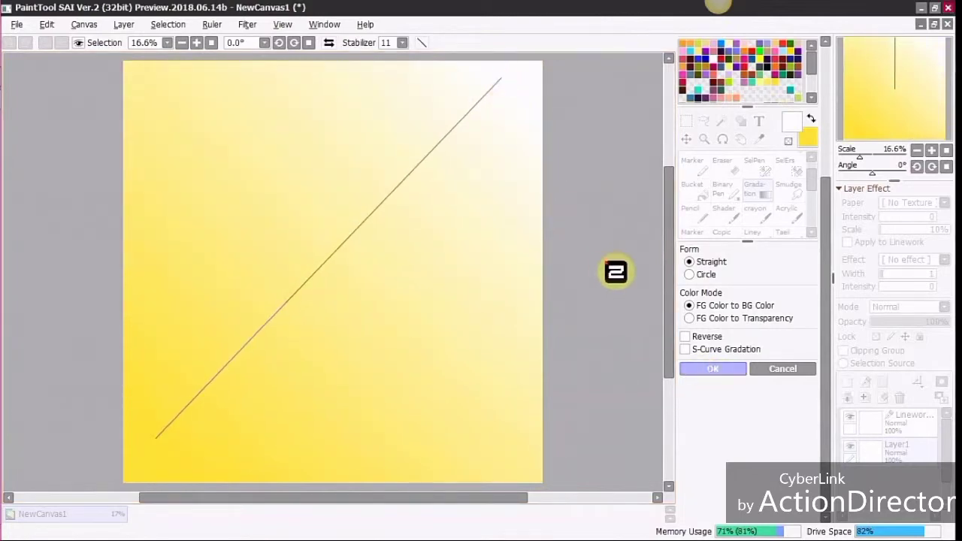
Paint zigzag Brush strokes in brown and overlapping ones in coral red on the canvas's lower right area.
{"action": "left_click", "coordinate": [798, 196]}
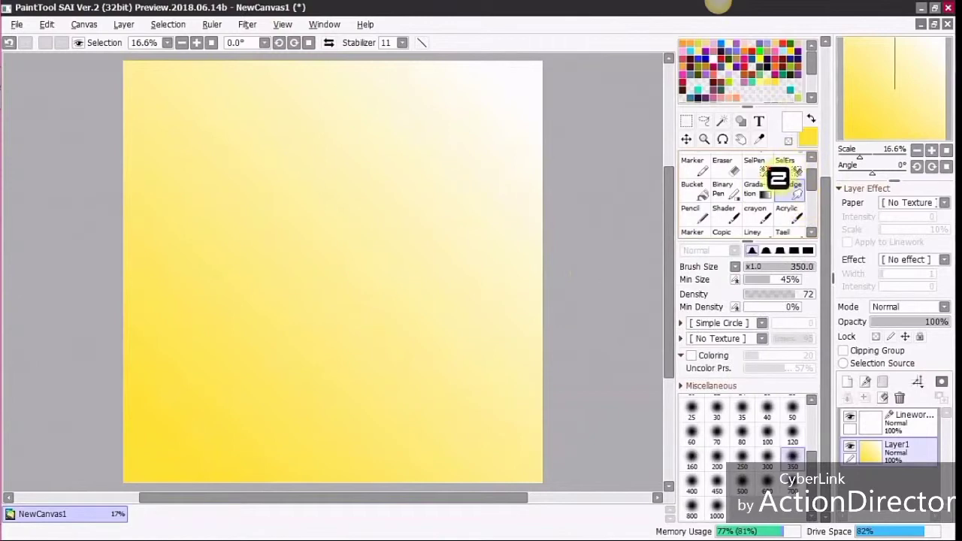
{"action": "scroll", "coordinate": [778, 179], "scroll_direction": "up", "scroll_amount": 1}
{"action": "left_click", "coordinate": [760, 164]}
{"action": "left_click", "coordinate": [761, 69]}
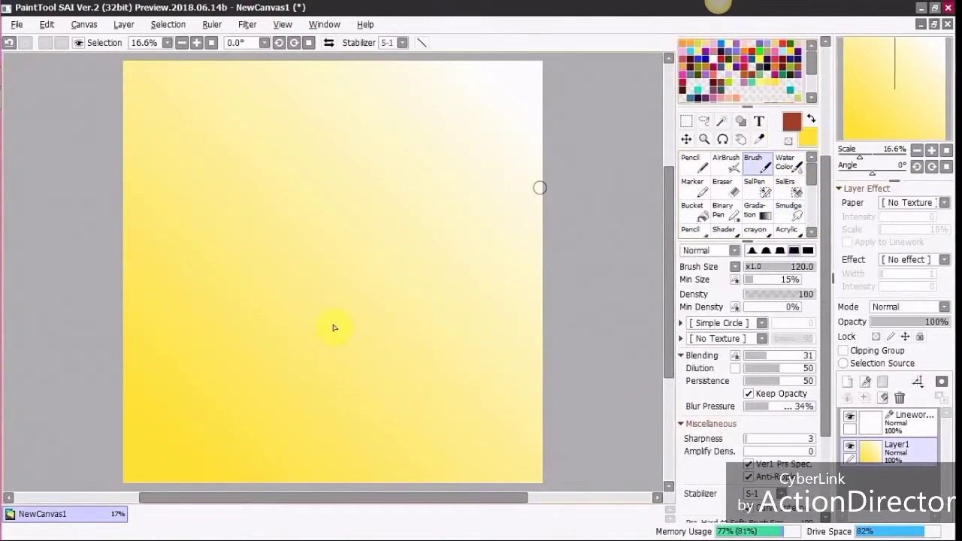
{"action": "mouse_move", "coordinate": [290, 368]}
{"action": "left_mouse_down"}
{"action": "mouse_move", "coordinate": [458, 275]}
{"action": "mouse_move", "coordinate": [480, 346]}
{"action": "left_mouse_up"}
{"action": "left_click", "coordinate": [719, 71]}
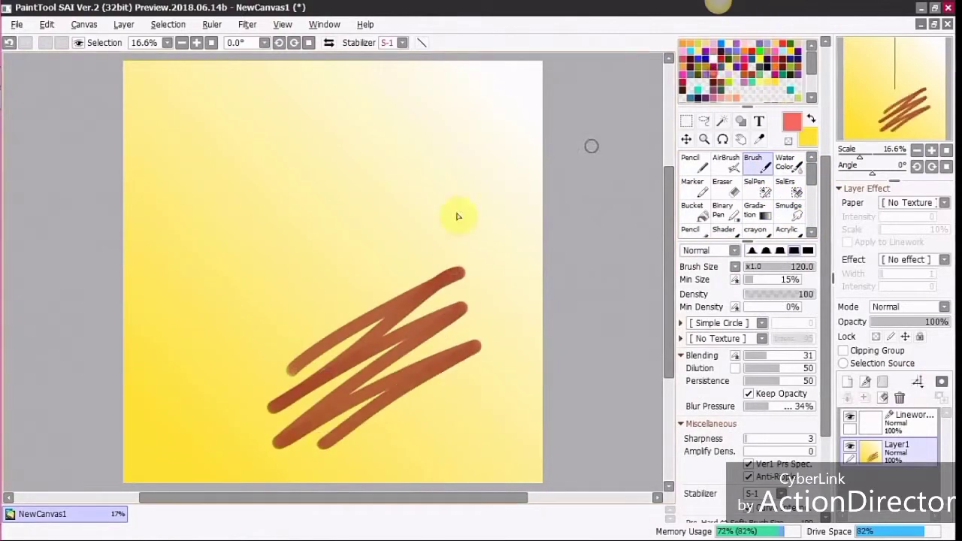
{"action": "mouse_move", "coordinate": [317, 278]}
{"action": "left_mouse_down"}
{"action": "mouse_move", "coordinate": [277, 333]}
{"action": "mouse_move", "coordinate": [419, 301]}
{"action": "mouse_move", "coordinate": [410, 335]}
{"action": "left_mouse_up"}
Select the Smudge tool and examine its Miscellaneous and brush shape settings.
{"action": "left_click", "coordinate": [796, 212]}
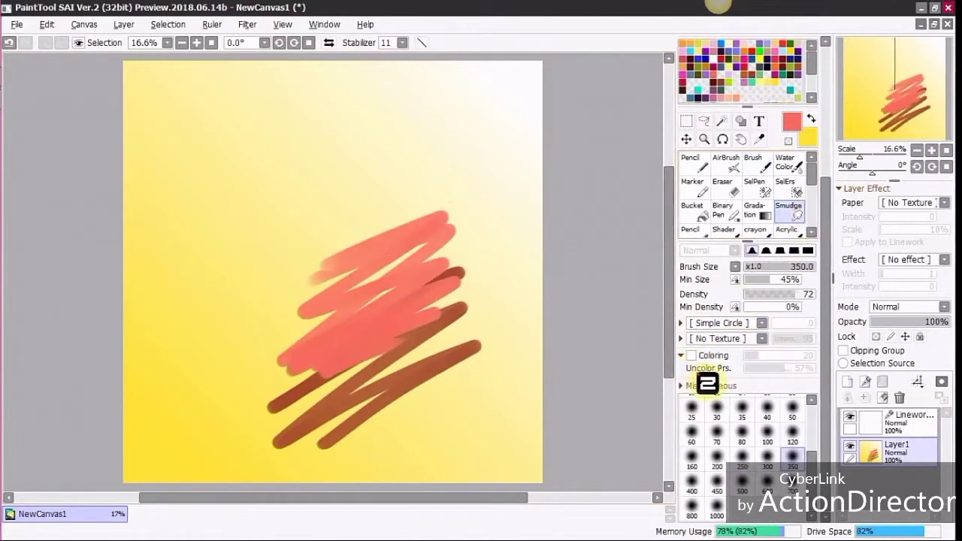
{"action": "left_click", "coordinate": [683, 386]}
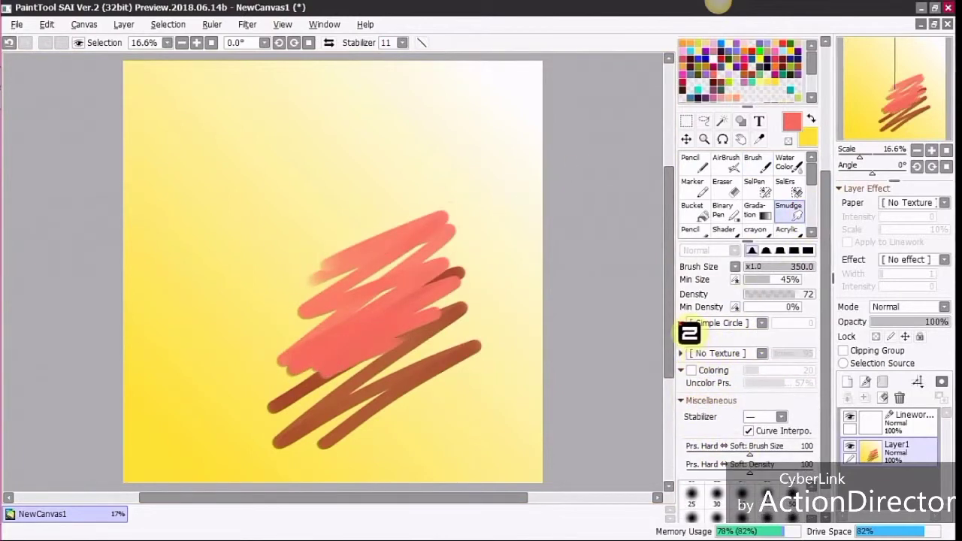
{"action": "left_click", "coordinate": [681, 323]}
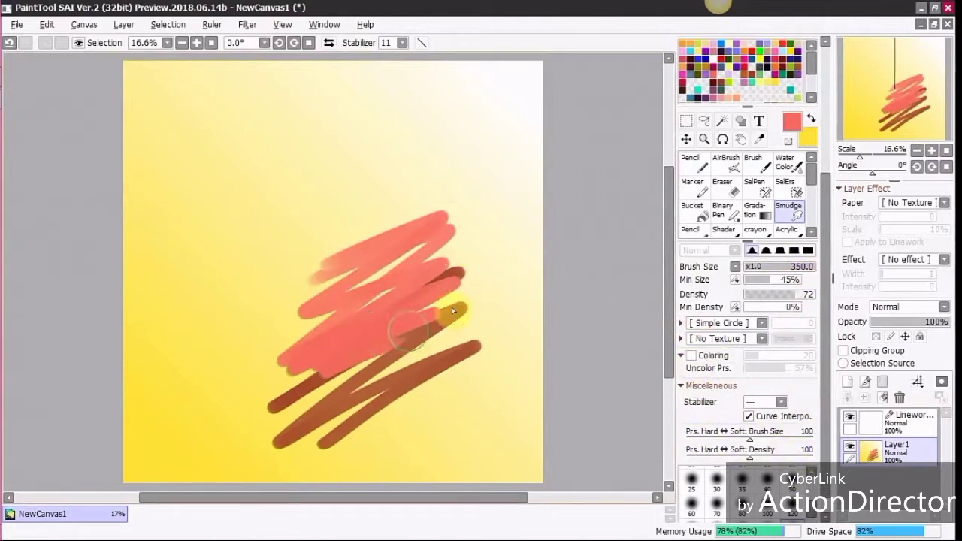
Smudge the painted strokes, enable the Smudge tool's Coloring option, and smudge across them again in coral red.
{"action": "mouse_move", "coordinate": [296, 366]}
{"action": "left_mouse_down"}
{"action": "mouse_move", "coordinate": [394, 311]}
{"action": "mouse_move", "coordinate": [458, 301]}
{"action": "left_mouse_up"}
{"action": "left_click", "coordinate": [712, 356]}
{"action": "mouse_move", "coordinate": [515, 263]}
{"action": "left_mouse_down"}
{"action": "mouse_move", "coordinate": [350, 366]}
{"action": "mouse_move", "coordinate": [324, 346]}
{"action": "left_mouse_up"}
{"action": "mouse_move", "coordinate": [376, 292]}
{"action": "left_mouse_down"}
{"action": "mouse_move", "coordinate": [454, 220]}
{"action": "mouse_move", "coordinate": [266, 312]}
{"action": "left_mouse_up"}
{"action": "mouse_move", "coordinate": [333, 361]}
{"action": "left_mouse_down"}
{"action": "mouse_move", "coordinate": [401, 331]}
{"action": "mouse_move", "coordinate": [257, 423]}
{"action": "mouse_move", "coordinate": [315, 396]}
{"action": "mouse_move", "coordinate": [404, 323]}
{"action": "mouse_move", "coordinate": [447, 357]}
{"action": "mouse_move", "coordinate": [471, 345]}
{"action": "mouse_move", "coordinate": [487, 372]}
{"action": "mouse_move", "coordinate": [493, 332]}
{"action": "mouse_move", "coordinate": [279, 443]}
{"action": "mouse_move", "coordinate": [492, 320]}
{"action": "left_mouse_up"}
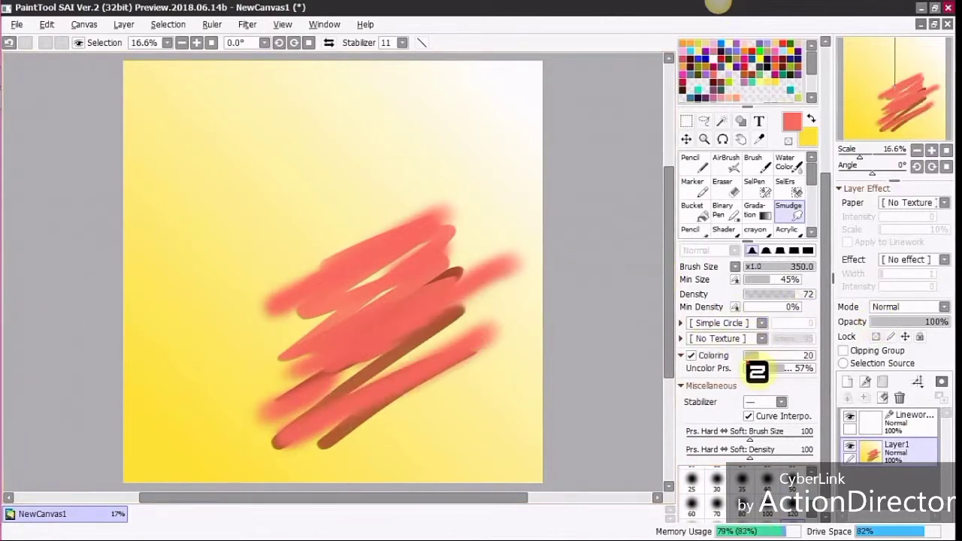
Set the Smudge tool's own Stabilizer to 5 and smudge over the lower brown and red strokes.
{"action": "left_click", "coordinate": [782, 402]}
{"action": "left_click", "coordinate": [768, 498]}
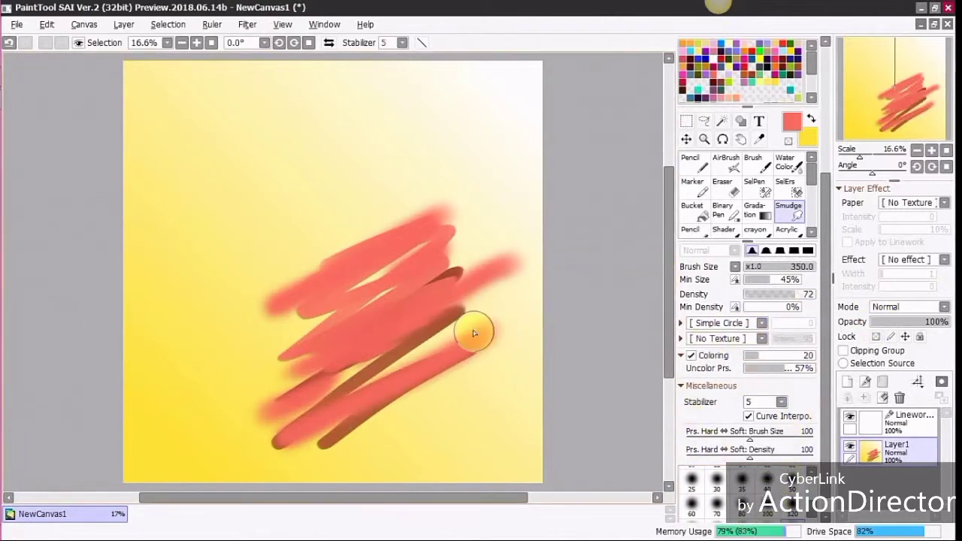
{"action": "mouse_move", "coordinate": [477, 306]}
{"action": "left_mouse_down"}
{"action": "mouse_move", "coordinate": [322, 393]}
{"action": "mouse_move", "coordinate": [332, 457]}
{"action": "left_mouse_up"}
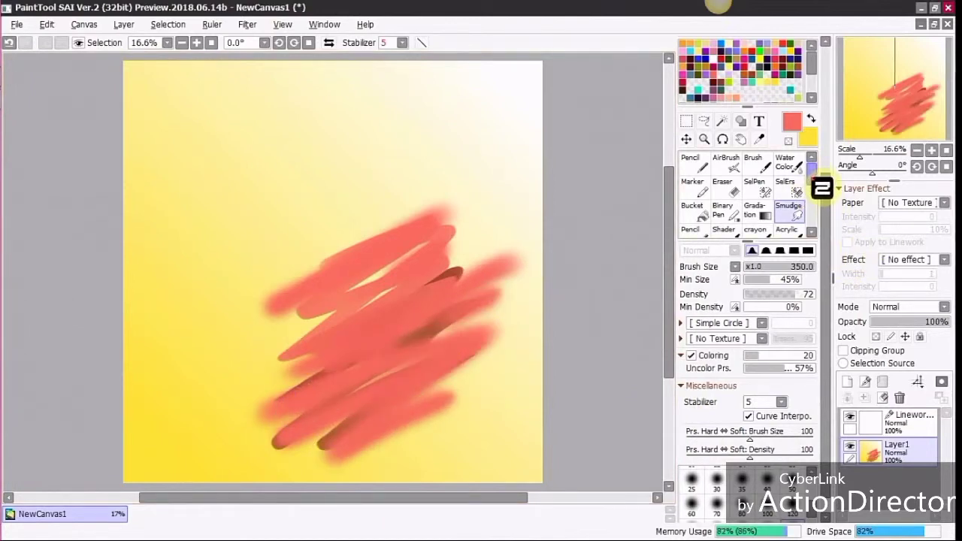
Clear all painted content from Layer1.
{"action": "mouse_move", "coordinate": [813, 179]}
{"action": "left_mouse_down"}
{"action": "mouse_move", "coordinate": [812, 194]}
{"action": "mouse_move", "coordinate": [811, 169]}
{"action": "left_mouse_up"}
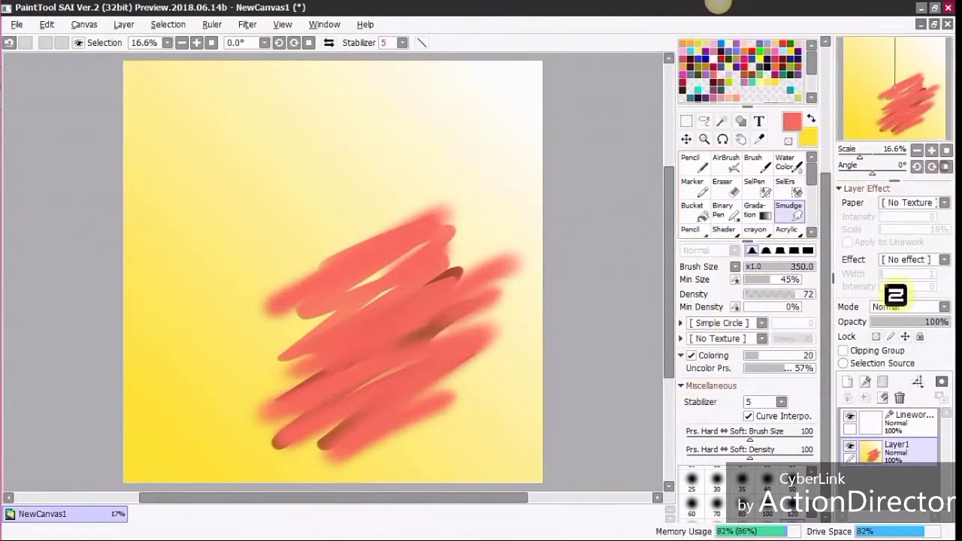
{"action": "left_click", "coordinate": [886, 398]}
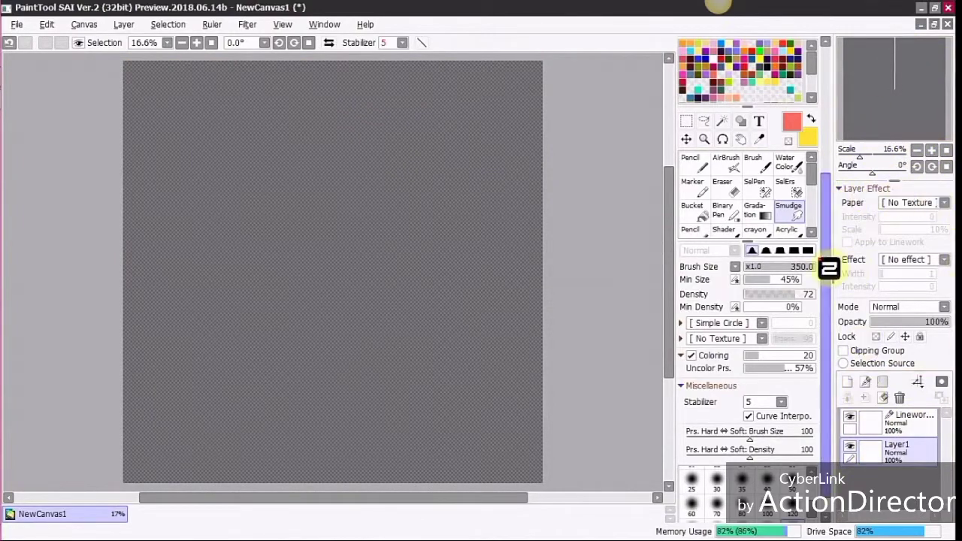
{"action": "mouse_move", "coordinate": [2, 128]}
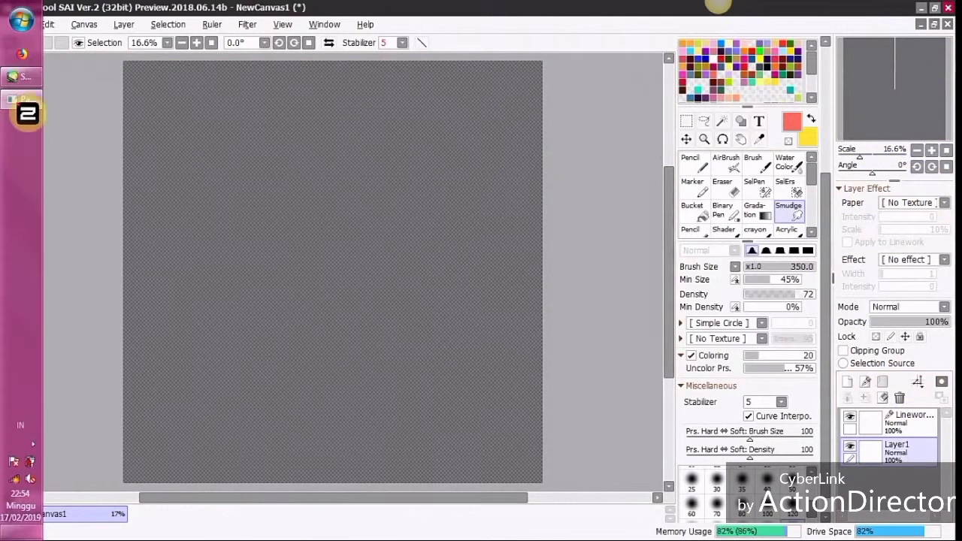
Switch to the original PaintTool SAI and examine the layer Texture options under Paints Effect.
{"action": "left_click", "coordinate": [28, 102]}
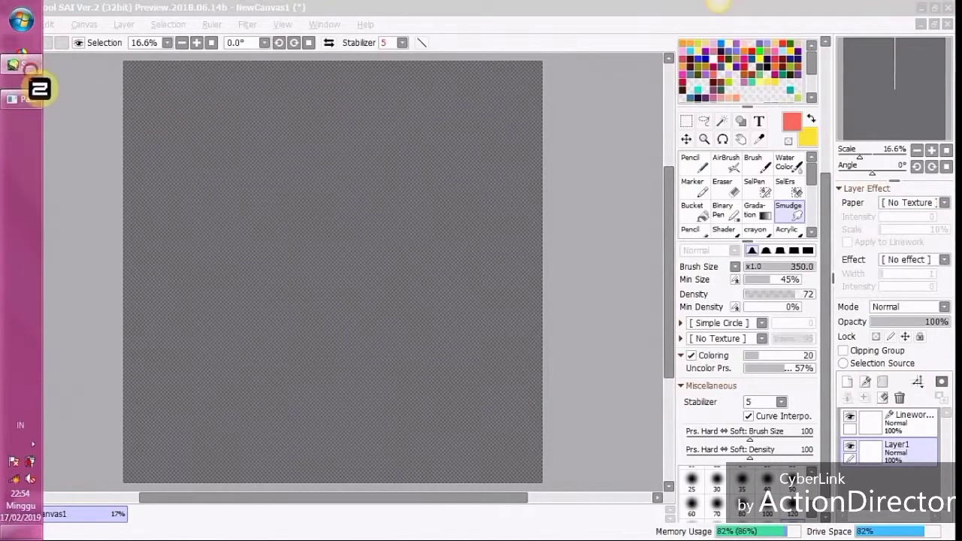
{"action": "left_click", "coordinate": [34, 79]}
{"action": "left_click", "coordinate": [939, 311]}
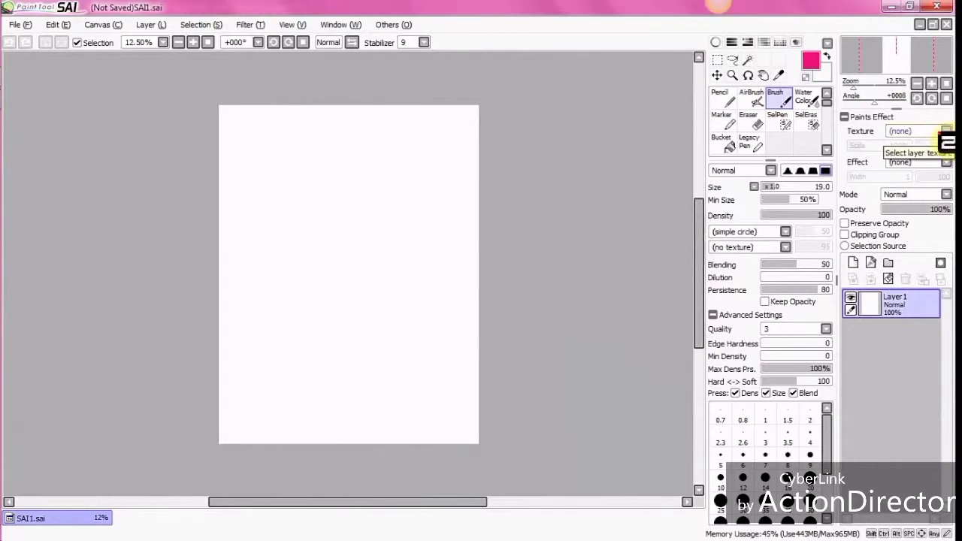
{"action": "left_click", "coordinate": [945, 132]}
{"action": "left_click", "coordinate": [946, 132]}
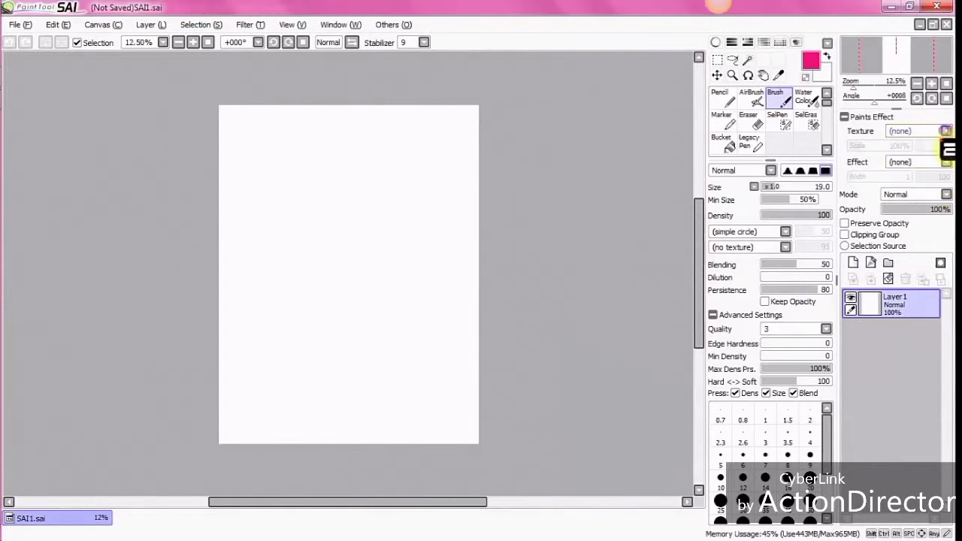
Switch to PaintTool SAI Ver.2 and examine the Paper texture and Effect options for Layer1.
{"action": "mouse_move", "coordinate": [2, 172]}
{"action": "left_click", "coordinate": [22, 100]}
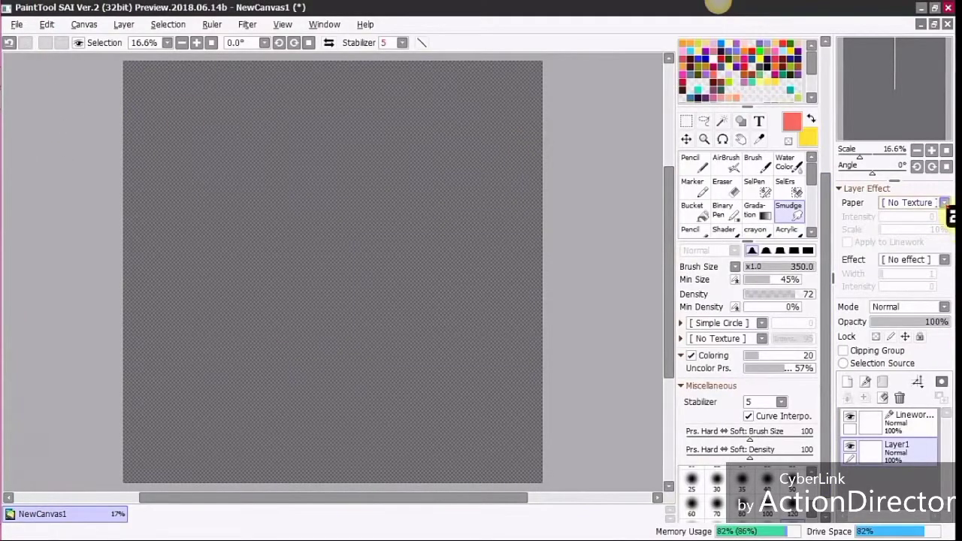
{"action": "left_click", "coordinate": [945, 203]}
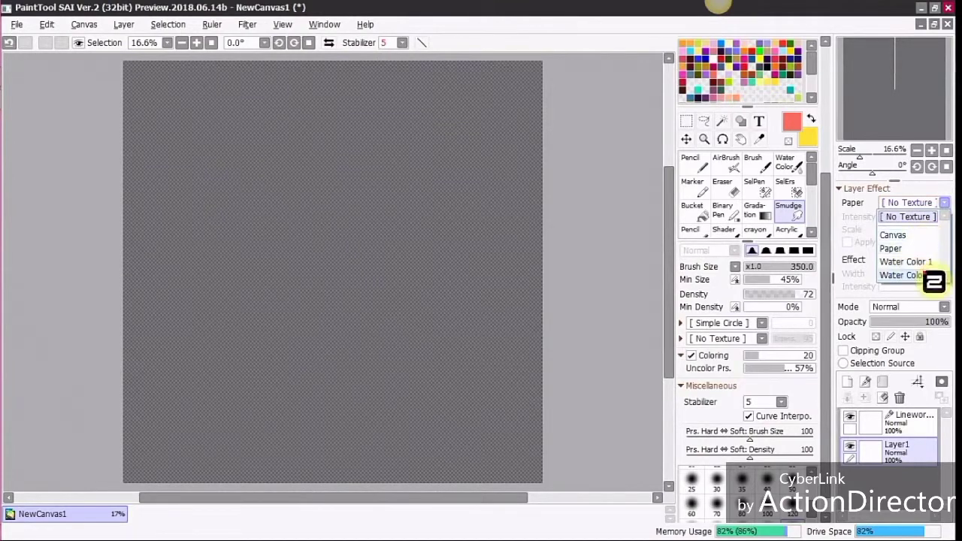
{"action": "left_click", "coordinate": [944, 203]}
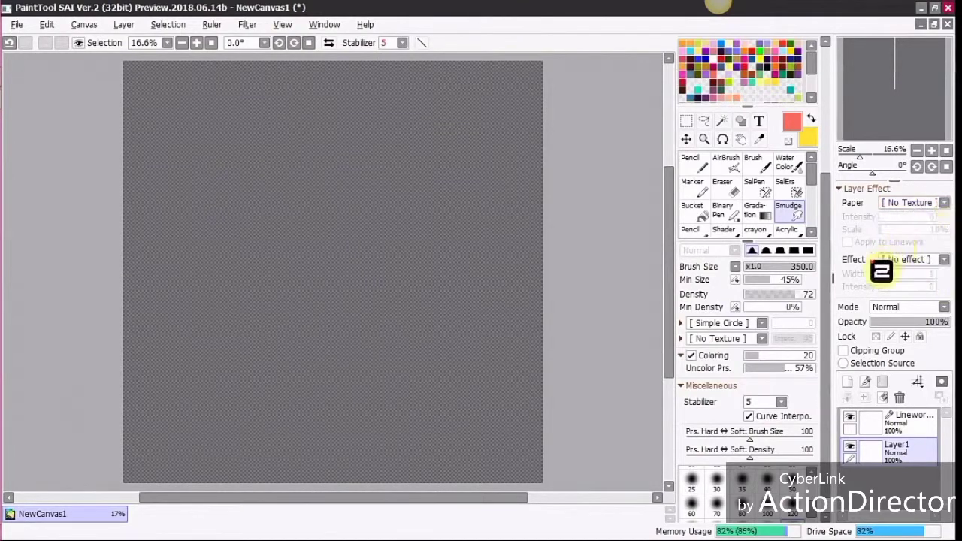
{"action": "left_click", "coordinate": [944, 259]}
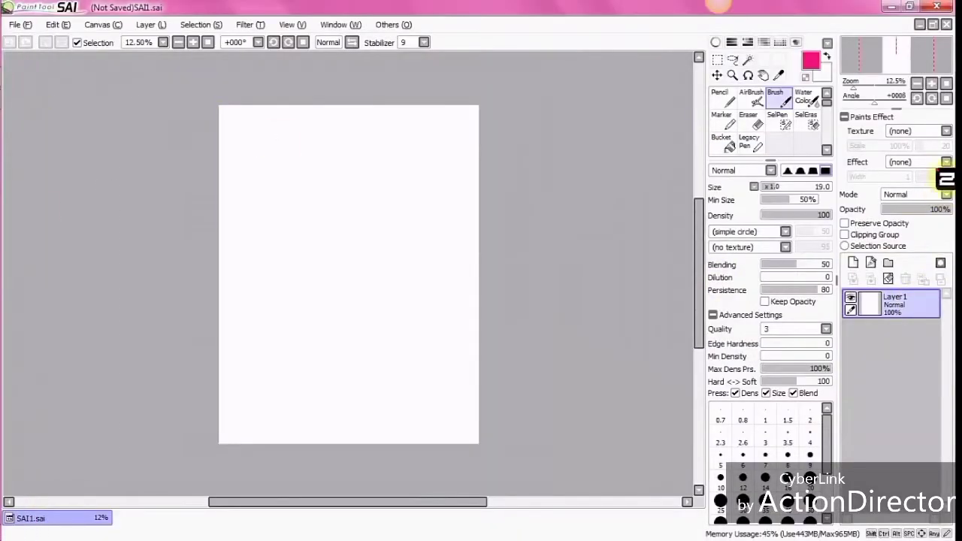
In the original PaintTool SAI, examine the layer Effect options and the blending modes.
{"action": "left_click", "coordinate": [945, 163]}
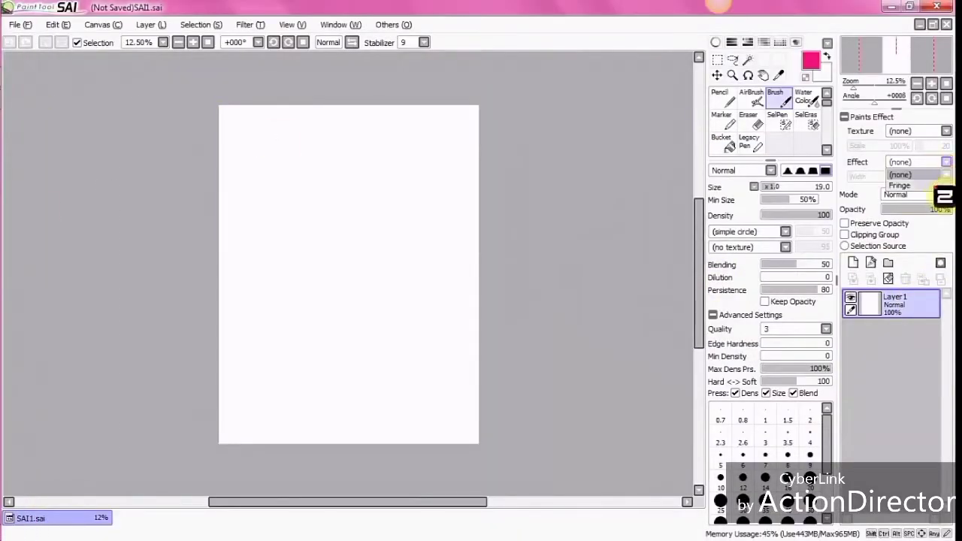
{"action": "left_click", "coordinate": [946, 175]}
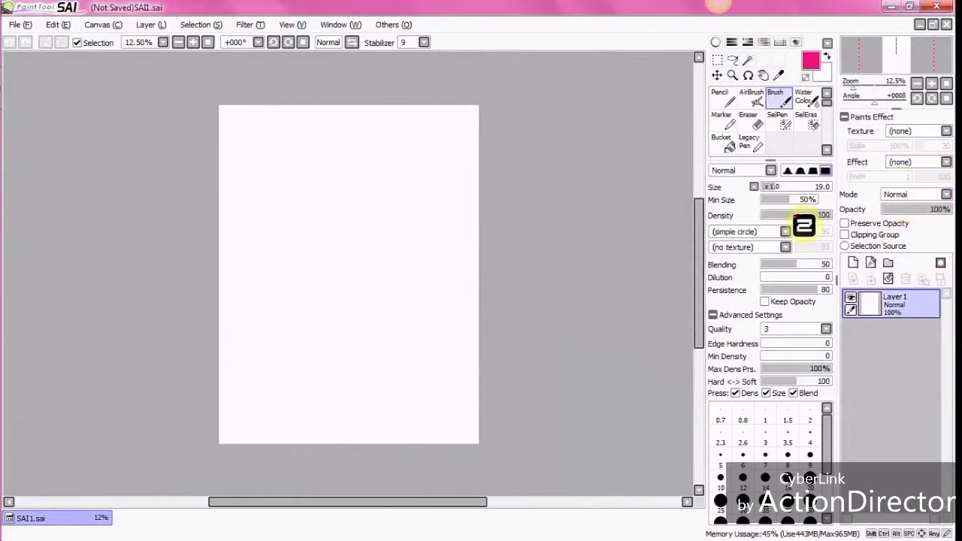
{"action": "left_click", "coordinate": [945, 194]}
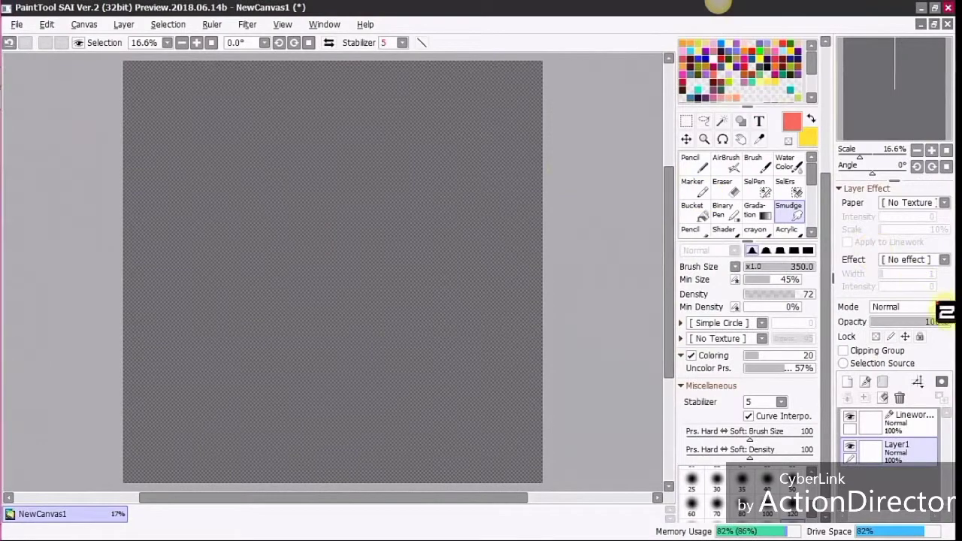
In PaintTool SAI Ver.2, look through the full range of layer blending modes, keeping Normal.
{"action": "left_click", "coordinate": [944, 306]}
{"action": "scroll", "coordinate": [946, 376], "scroll_direction": "down", "scroll_amount": 3}
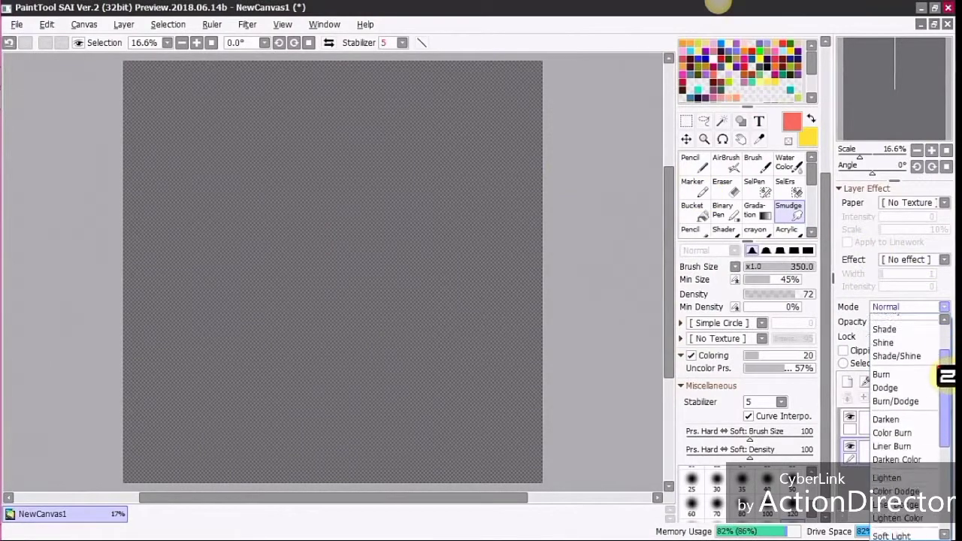
{"action": "scroll", "coordinate": [948, 376], "scroll_direction": "down", "scroll_amount": 5}
{"action": "scroll", "coordinate": [949, 368], "scroll_direction": "up", "scroll_amount": 6}
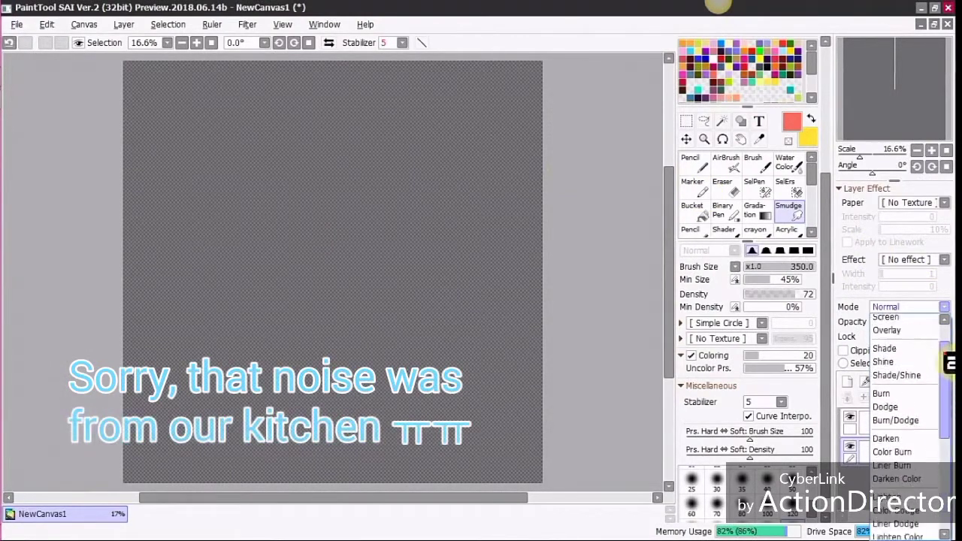
{"action": "left_click_drag", "start_coordinate": [949, 363], "coordinate": [949, 338]}
{"action": "left_click", "coordinate": [944, 308]}
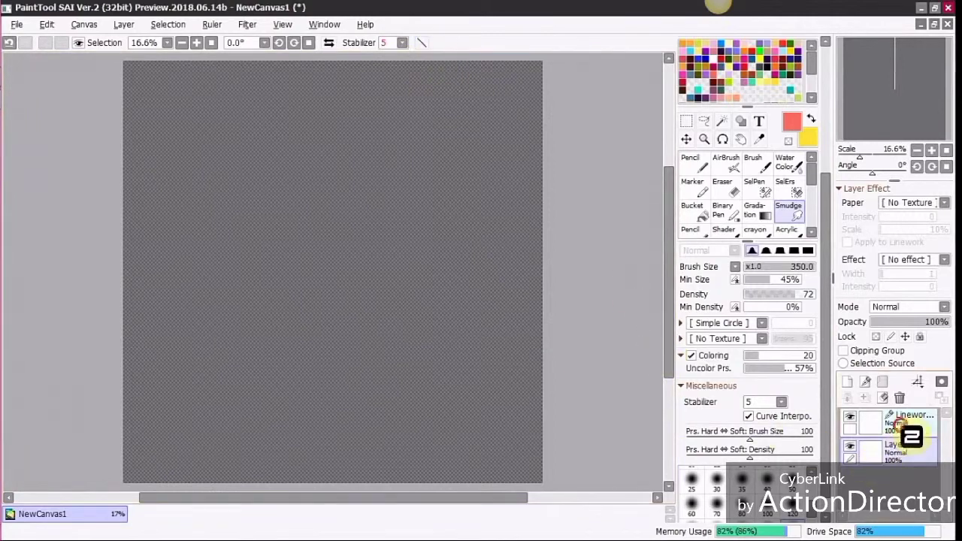
Enable straight-line drawing and paint a long, nearly horizontal coral line on Layer1 with the Smudge tool.
{"action": "left_click", "coordinate": [898, 450]}
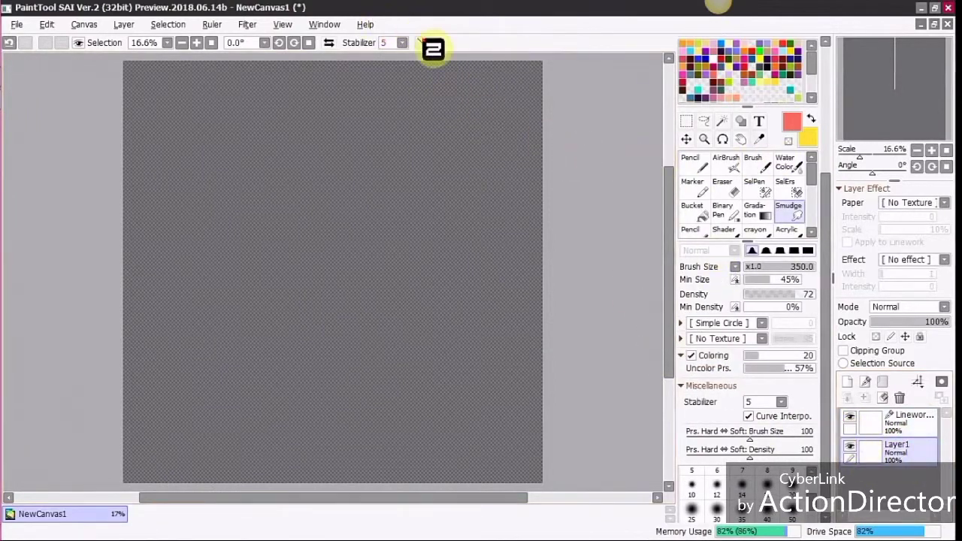
{"action": "left_click", "coordinate": [421, 42]}
{"action": "left_click_drag", "start_coordinate": [181, 225], "coordinate": [521, 241]}
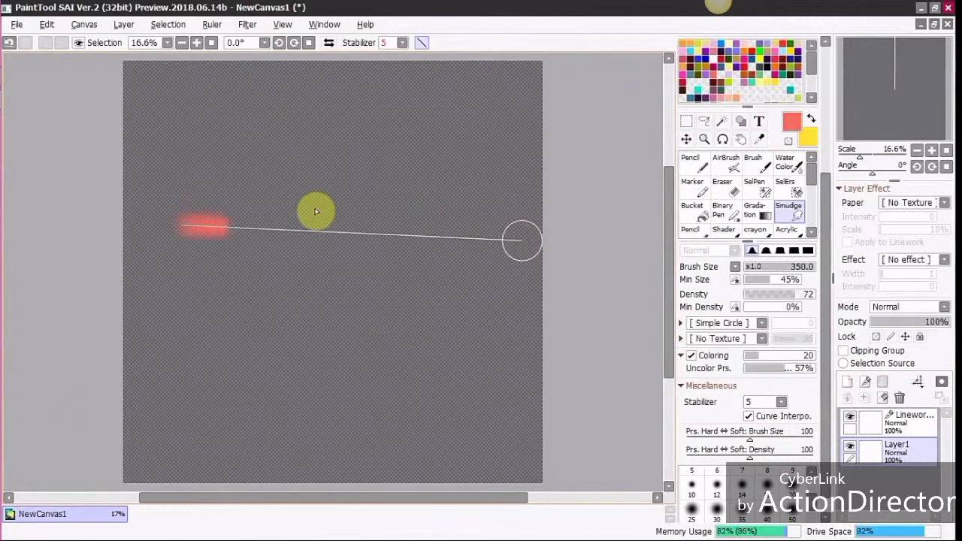
{"action": "left_click_drag", "start_coordinate": [402, 211], "coordinate": [401, 209]}
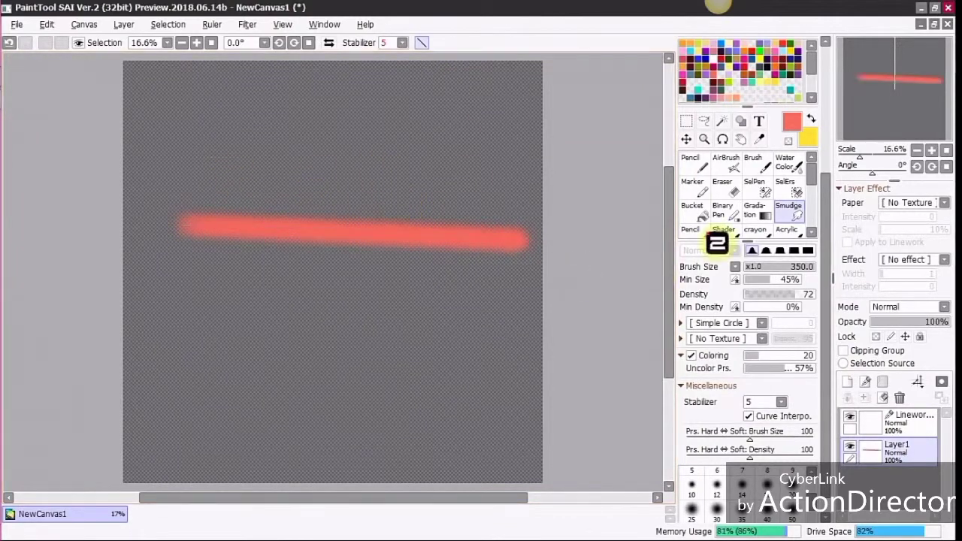
Paint crossing horizontal, diagonal and vertical straight coral lines across Layer1 with the Brush tool at size 120.
{"action": "left_click", "coordinate": [758, 164]}
{"action": "mouse_move", "coordinate": [428, 148]}
{"action": "left_mouse_down"}
{"action": "mouse_move", "coordinate": [401, 178]}
{"action": "mouse_move", "coordinate": [329, 323]}
{"action": "mouse_move", "coordinate": [264, 387]}
{"action": "left_mouse_up"}
{"action": "left_click_drag", "start_coordinate": [205, 317], "coordinate": [505, 336]}
{"action": "left_click_drag", "start_coordinate": [275, 164], "coordinate": [531, 182]}
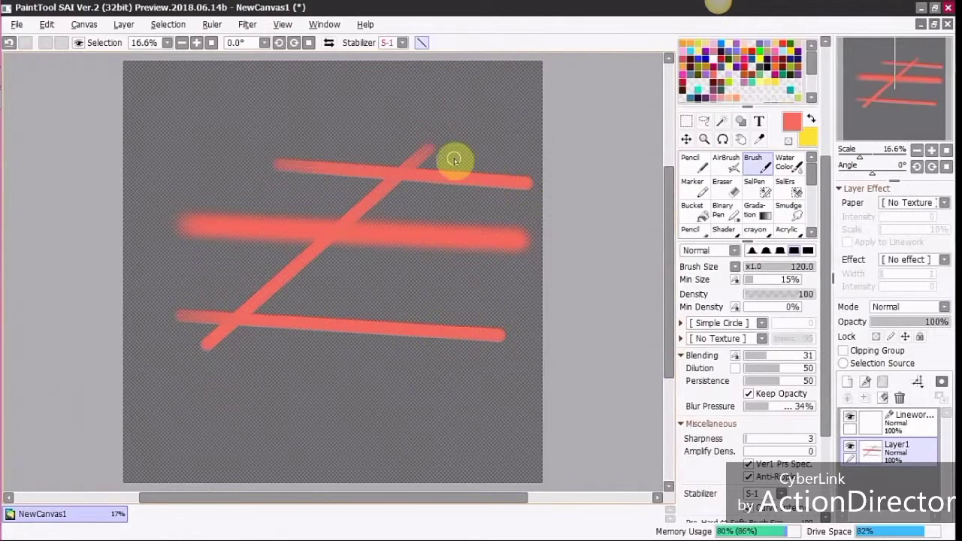
{"action": "left_click_drag", "start_coordinate": [340, 112], "coordinate": [541, 139]}
{"action": "left_click_drag", "start_coordinate": [407, 89], "coordinate": [553, 110]}
{"action": "mouse_move", "coordinate": [529, 148]}
{"action": "left_mouse_down"}
{"action": "mouse_move", "coordinate": [470, 191]}
{"action": "mouse_move", "coordinate": [283, 404]}
{"action": "left_mouse_up"}
{"action": "mouse_move", "coordinate": [405, 80]}
{"action": "left_mouse_down"}
{"action": "mouse_move", "coordinate": [371, 126]}
{"action": "mouse_move", "coordinate": [138, 297]}
{"action": "left_mouse_up"}
{"action": "left_click_drag", "start_coordinate": [206, 86], "coordinate": [208, 486]}
{"action": "left_click_drag", "start_coordinate": [172, 130], "coordinate": [161, 478]}
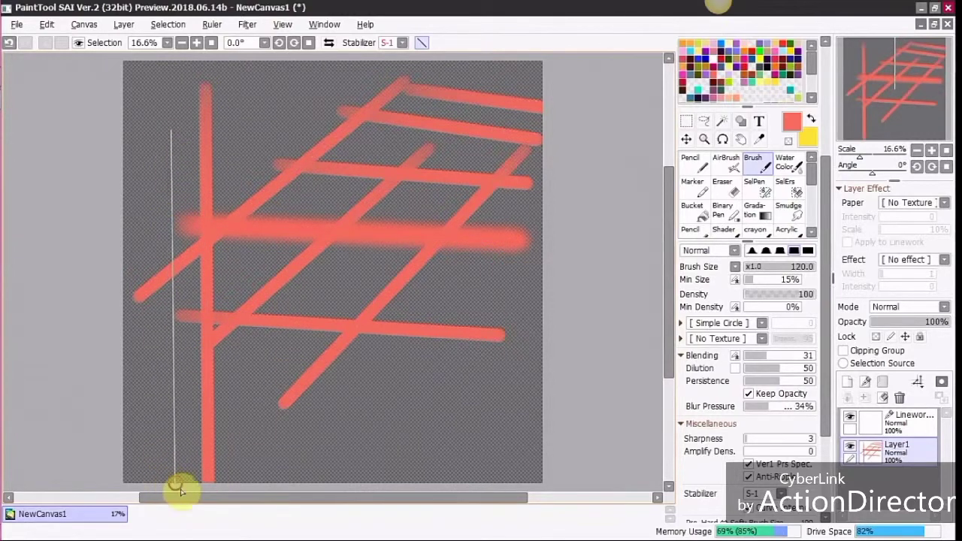
{"action": "left_click", "coordinate": [175, 481], "text": "shift"}
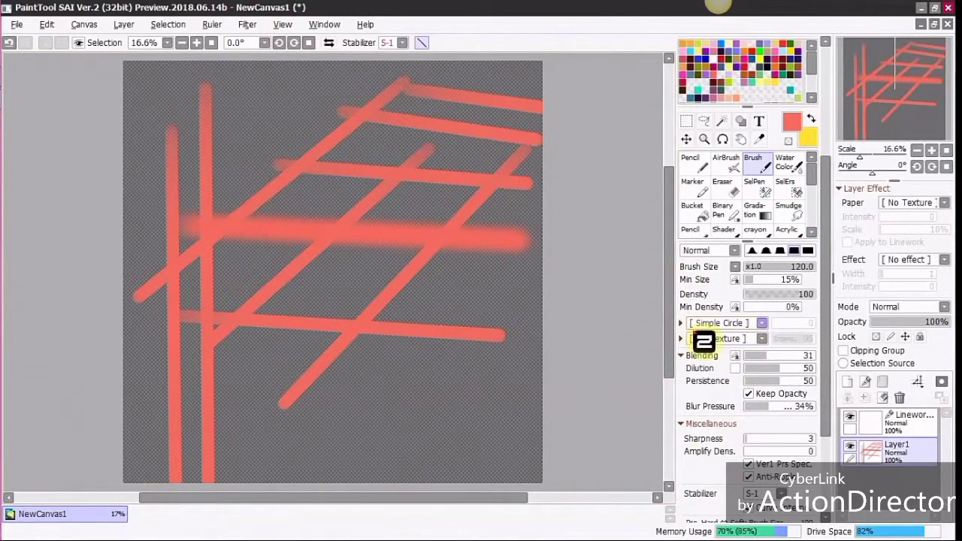
Try the Multiply and Screen blending modes on Layer1, then restore Normal.
{"action": "left_click", "coordinate": [920, 306]}
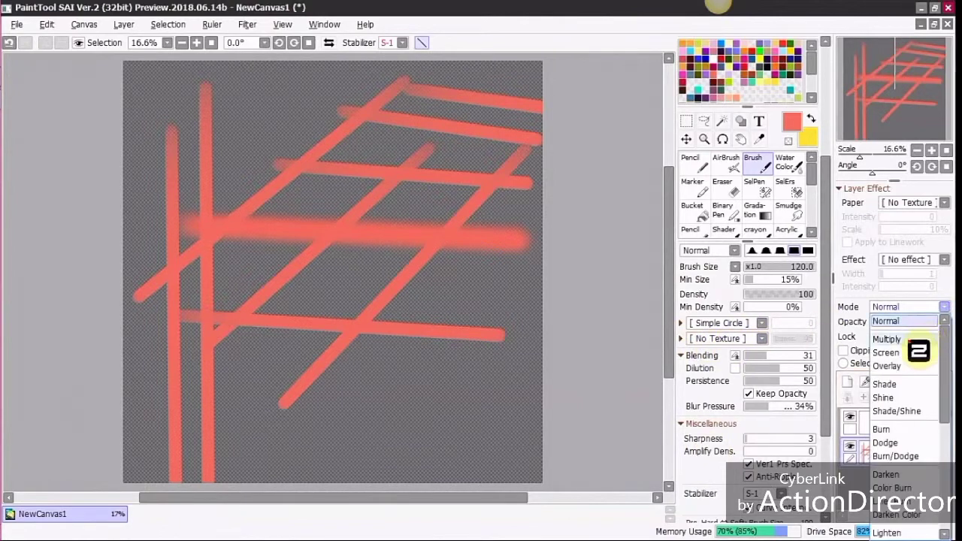
{"action": "left_click", "coordinate": [917, 339]}
{"action": "left_click", "coordinate": [920, 307]}
{"action": "left_click", "coordinate": [925, 353]}
{"action": "left_click", "coordinate": [925, 306]}
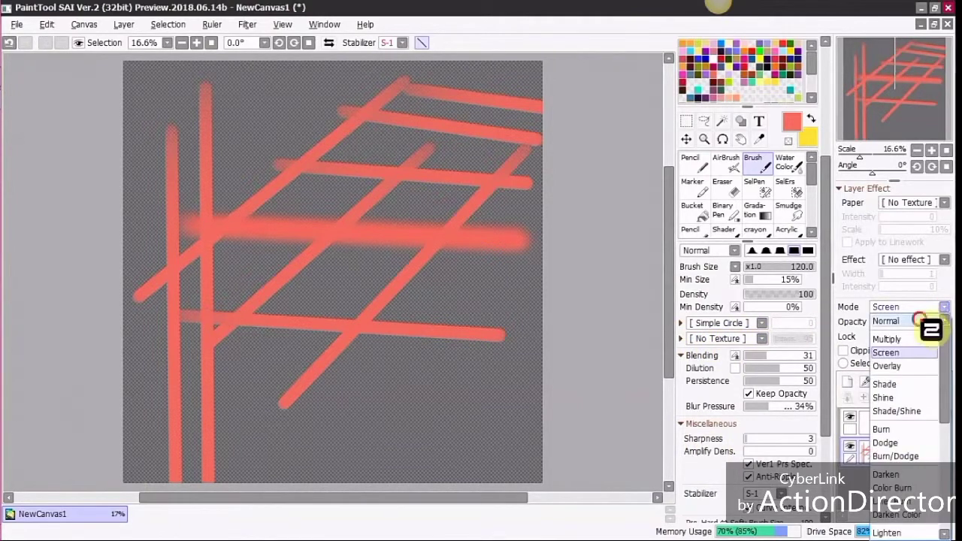
{"action": "left_click", "coordinate": [925, 320]}
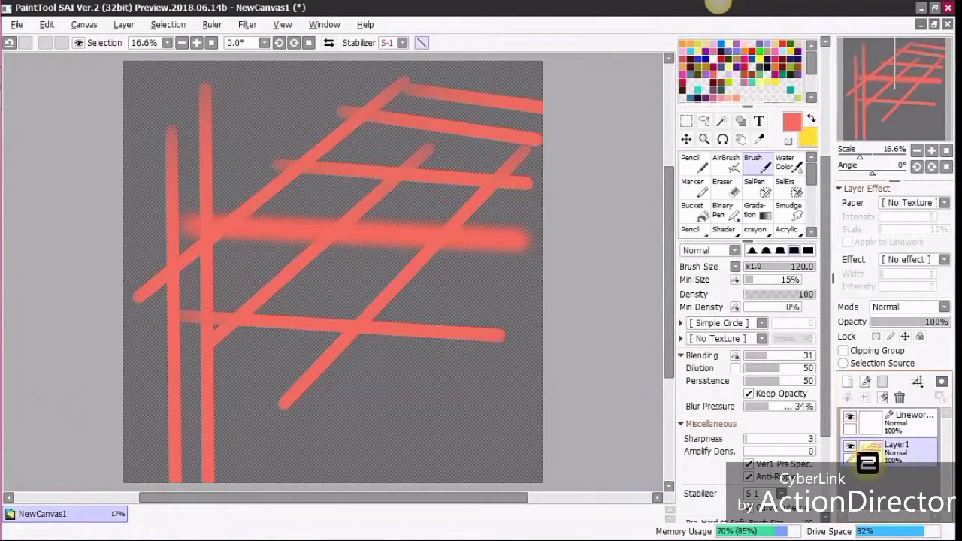
Delete the linework layer and clear all painted lines from Layer1.
{"action": "left_click", "coordinate": [899, 421]}
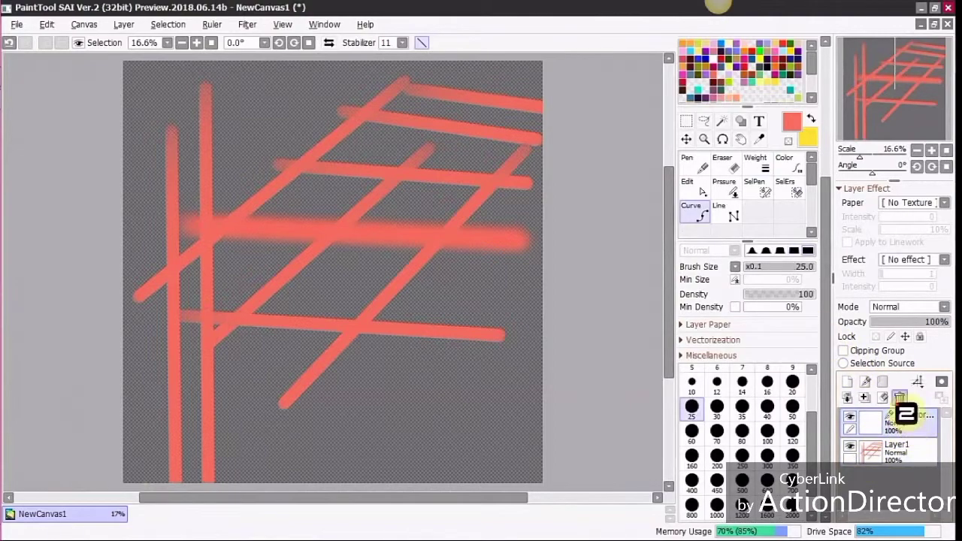
{"action": "left_click", "coordinate": [899, 398]}
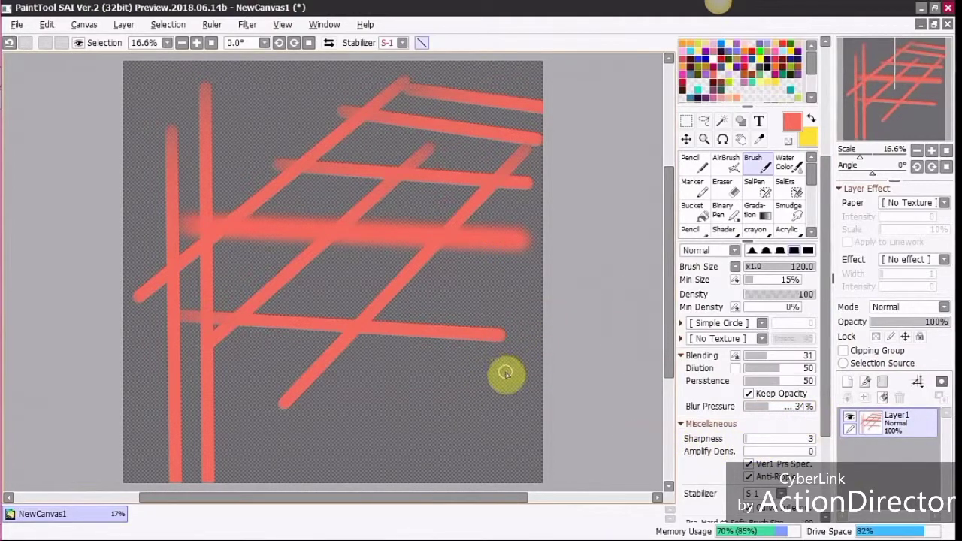
{"action": "left_click", "coordinate": [882, 398]}
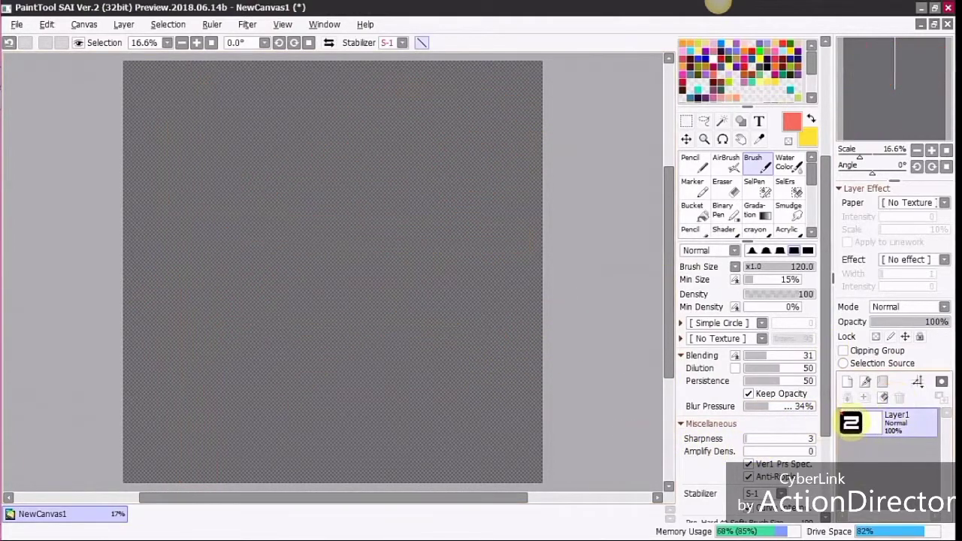
Switch to the original PaintTool SAI and examine its layer controls for comparison.
{"action": "mouse_move", "coordinate": [836, 185]}
{"action": "left_mouse_down"}
{"action": "mouse_move", "coordinate": [838, 151]}
{"action": "mouse_move", "coordinate": [833, 215]}
{"action": "mouse_move", "coordinate": [833, 164]}
{"action": "left_mouse_up"}
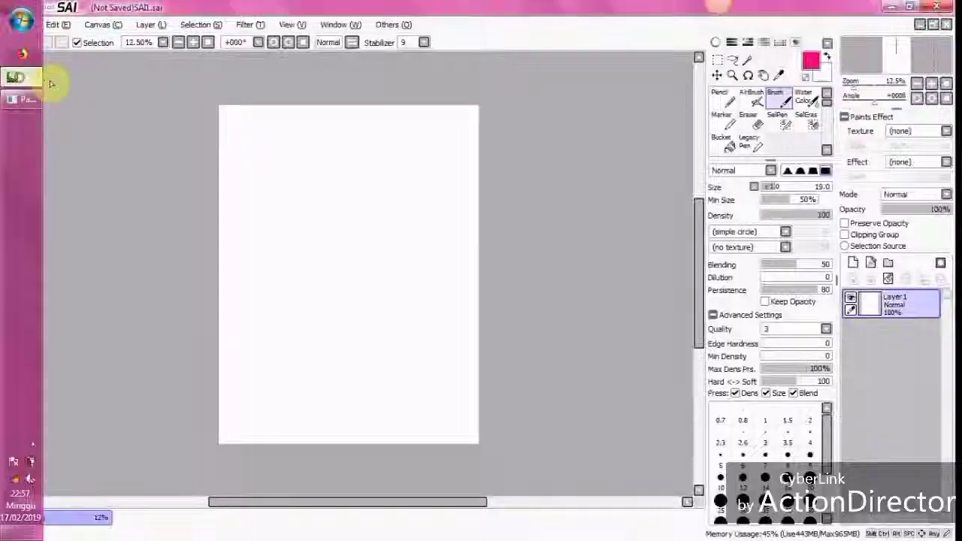
{"action": "left_click_drag", "start_coordinate": [815, 274], "coordinate": [855, 276]}
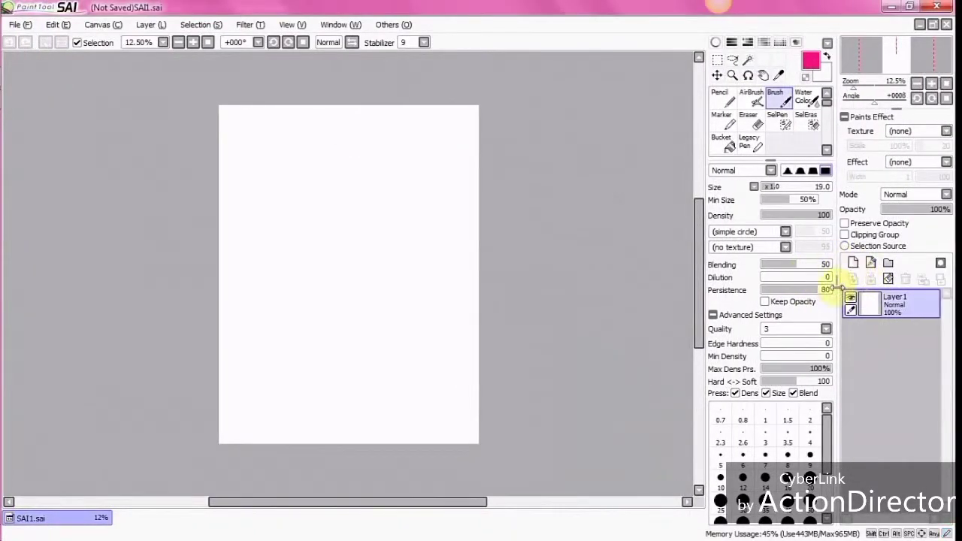